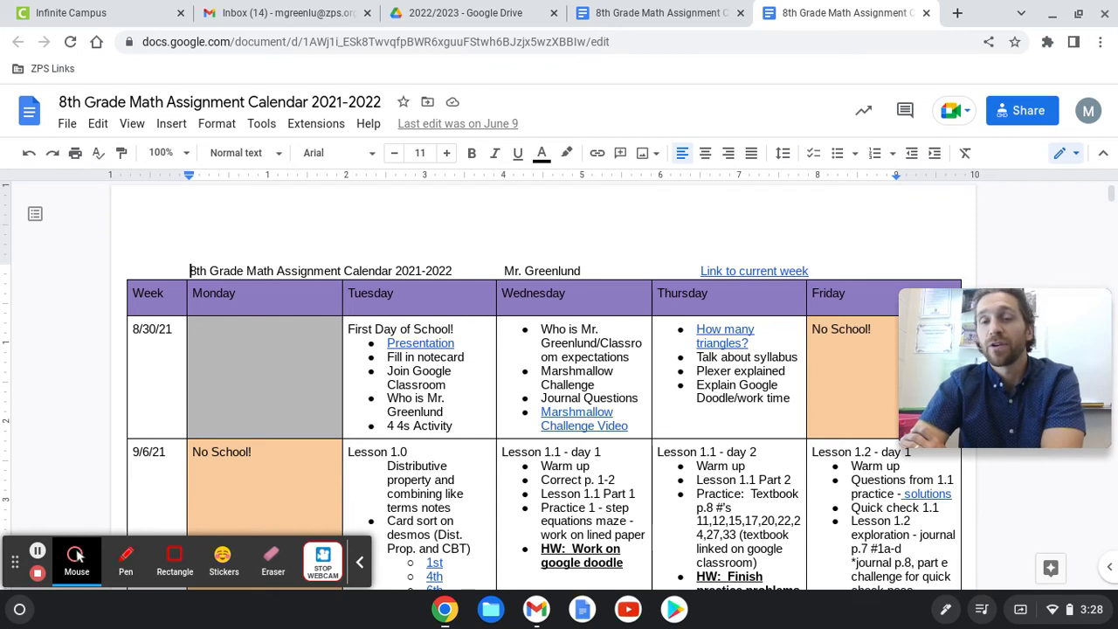
Examine the layout of the 2021-2022 assignment calendar and the weekly rows of the 2022-2023 calendar
scroll(581, 371, up, 1)
scroll(581, 370, down, 1)
scroll(580, 371, down, 3)
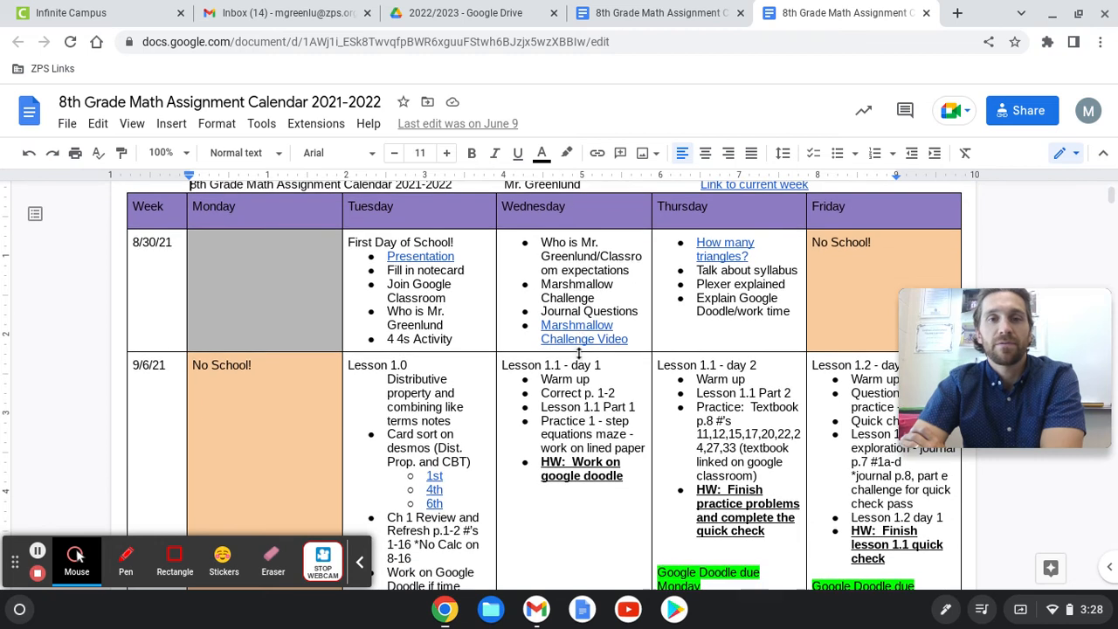
scroll(579, 350, down, 10)
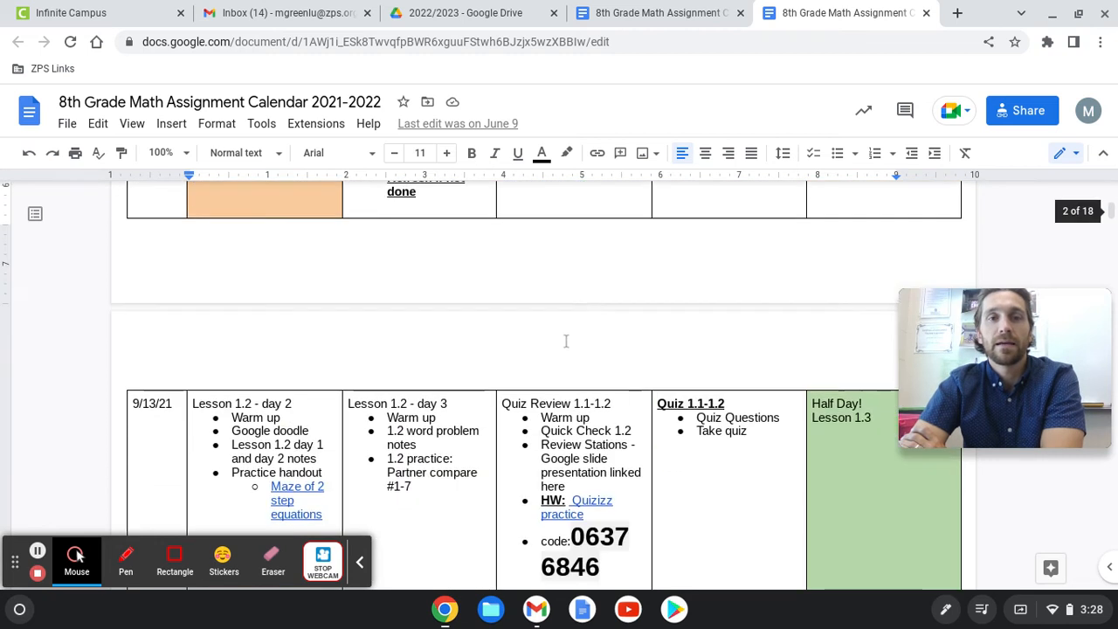
scroll(565, 341, up, 13)
click(635, 13)
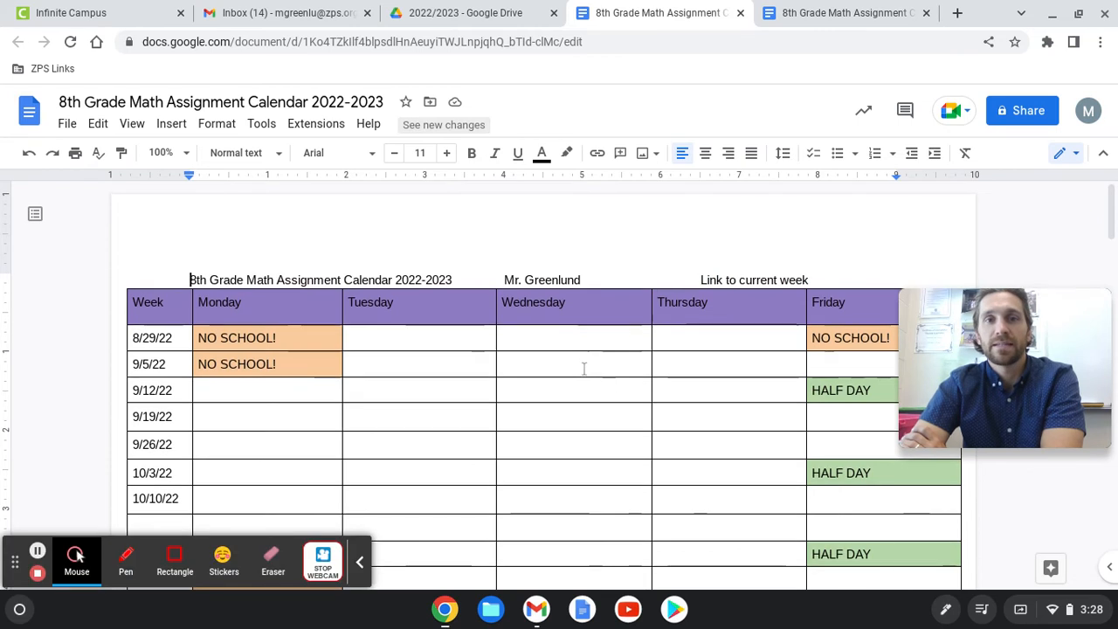
scroll(582, 368, down, 2)
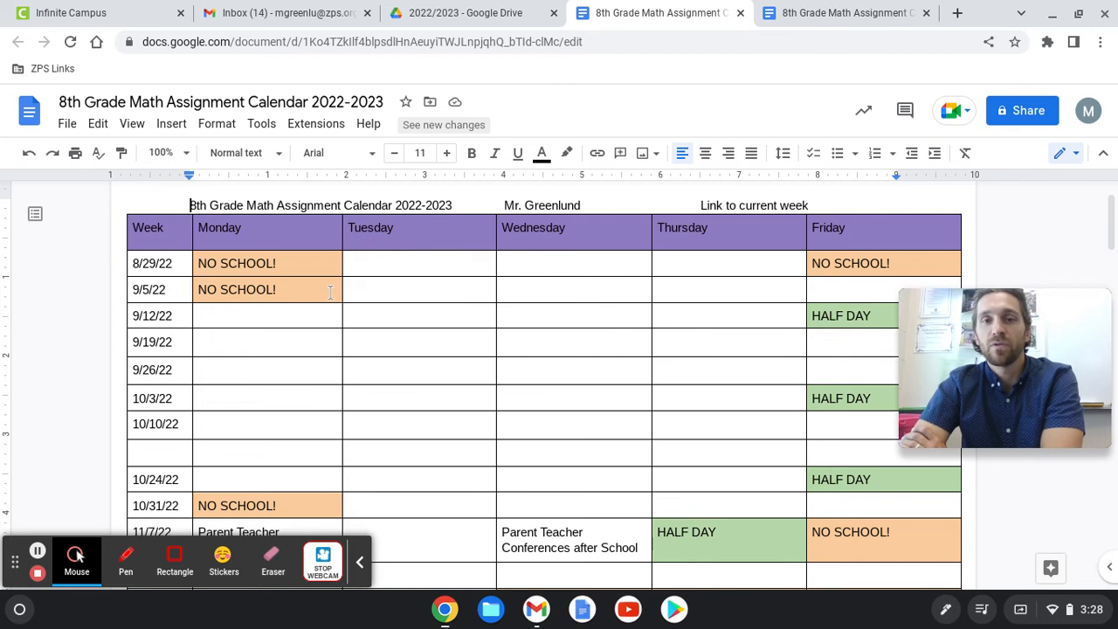
scroll(596, 447, up, 1)
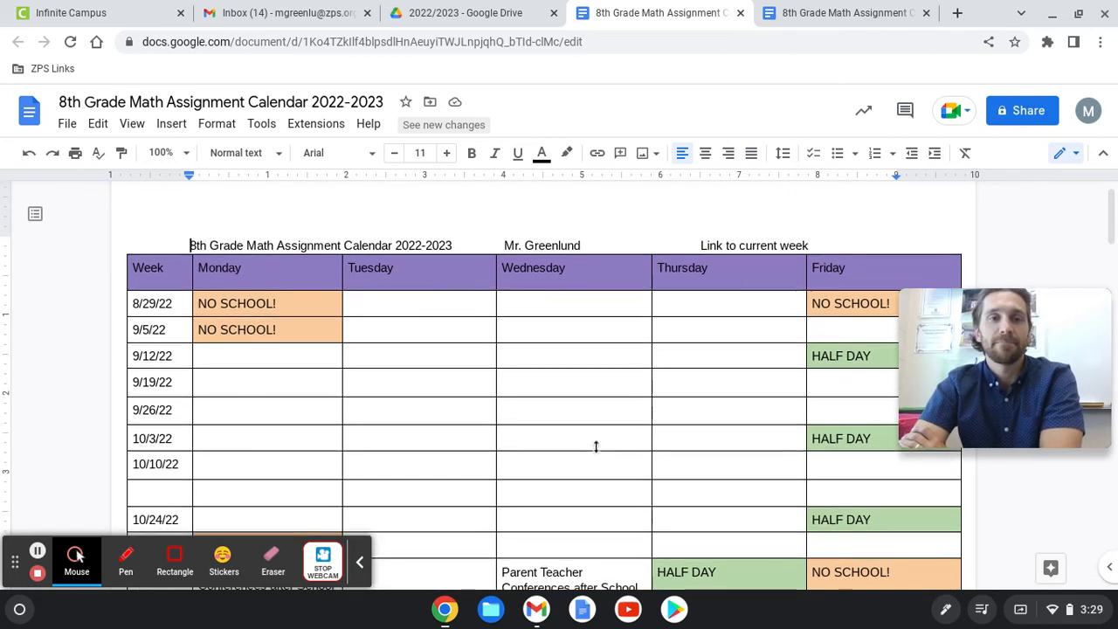
Create a new blank Google Docs document in the 2022/2023 Drive folder
click(496, 14)
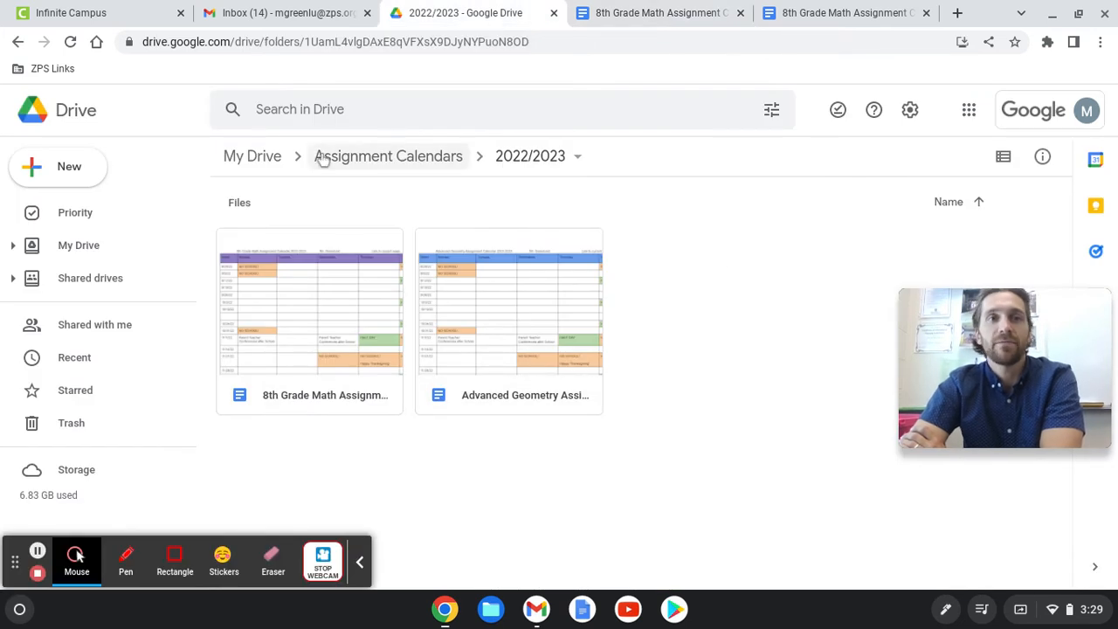
click(88, 167)
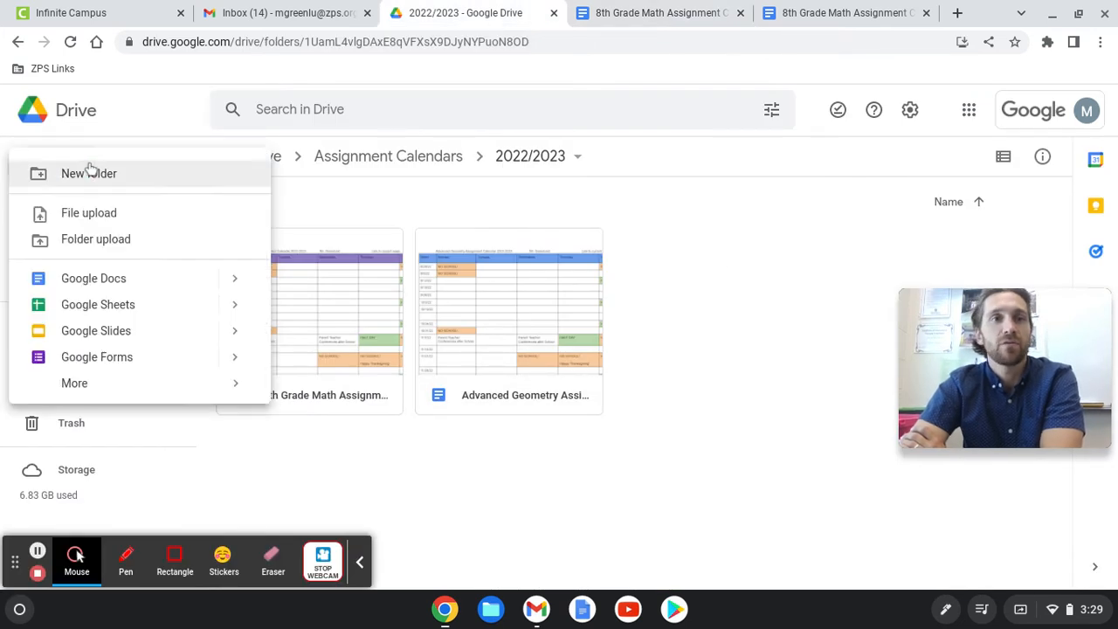
click(160, 285)
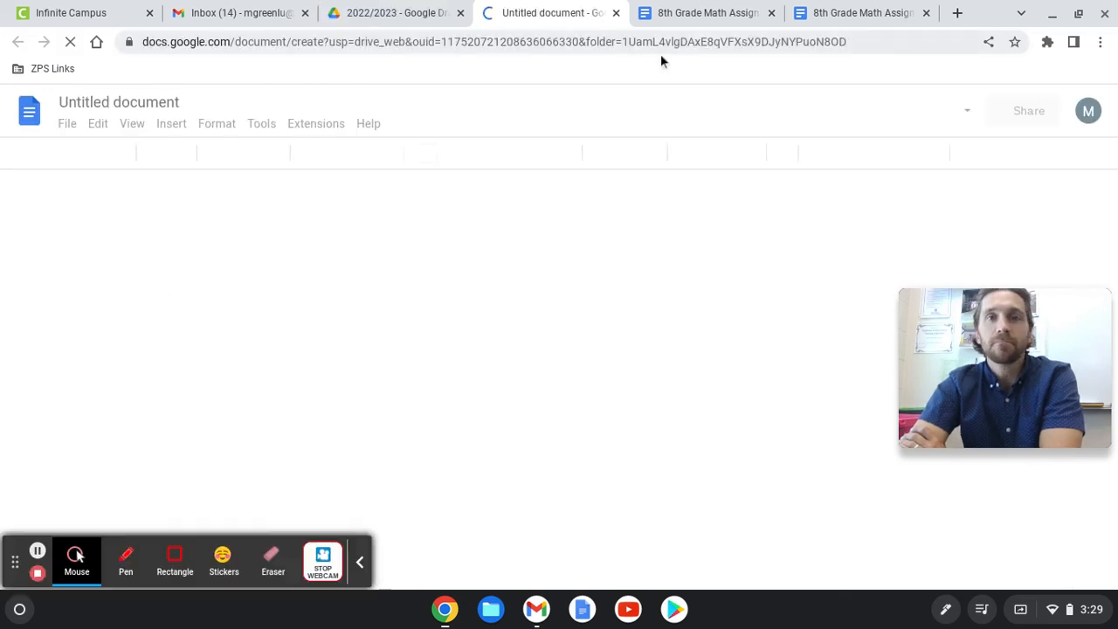
Enter the heading "8th Grade Math Assignment Calendar 2022/2023" in the new document, using the existing 2022-2023 calendar as reference
click(704, 18)
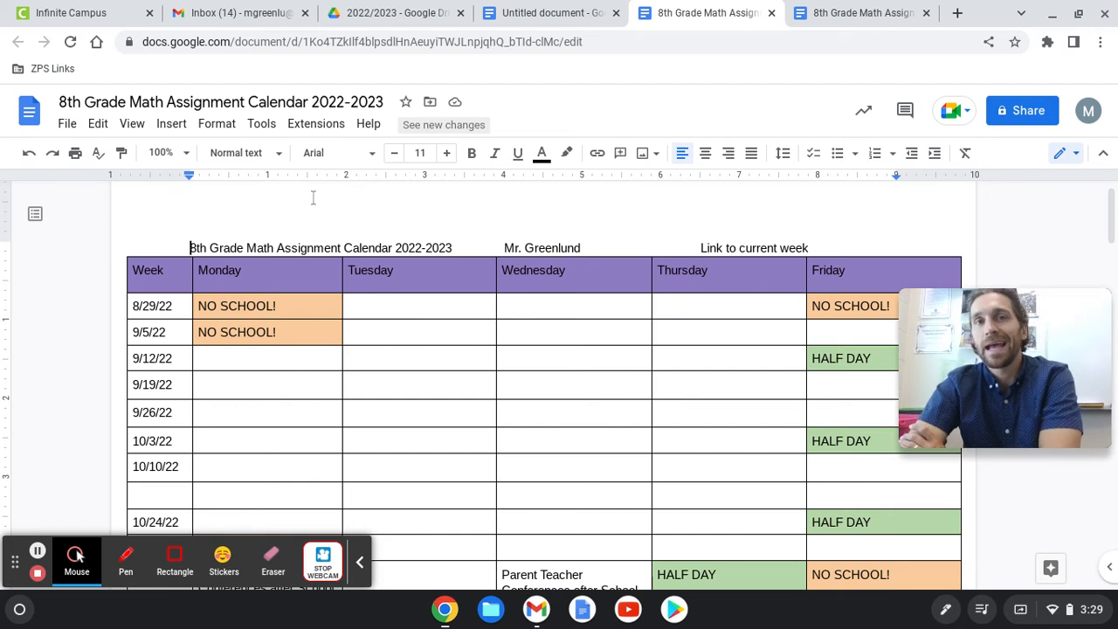
click(535, 23)
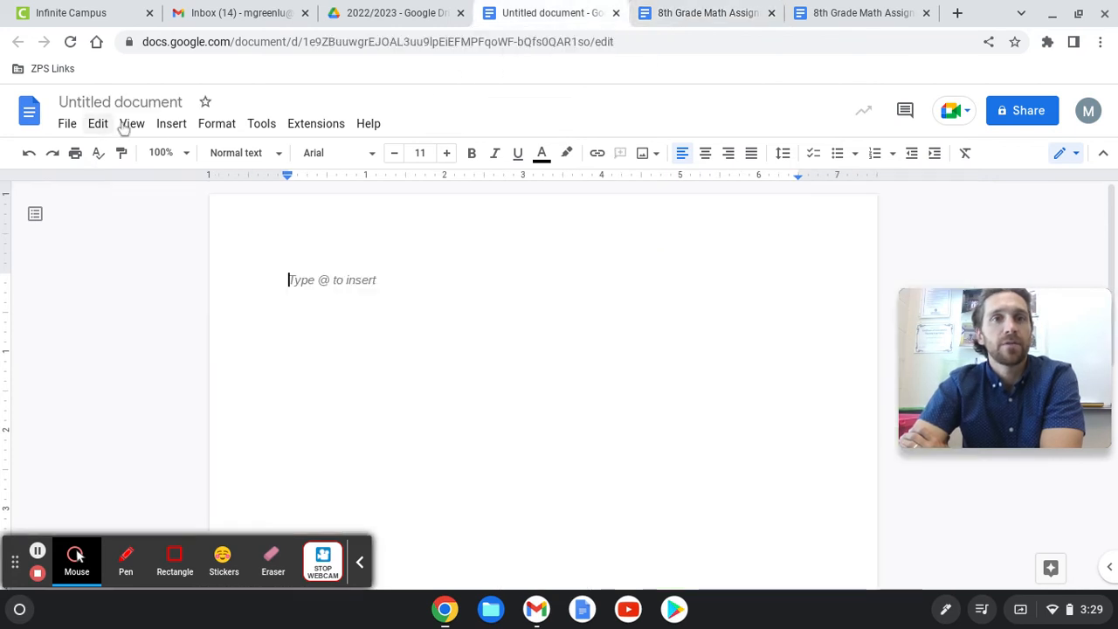
click(716, 13)
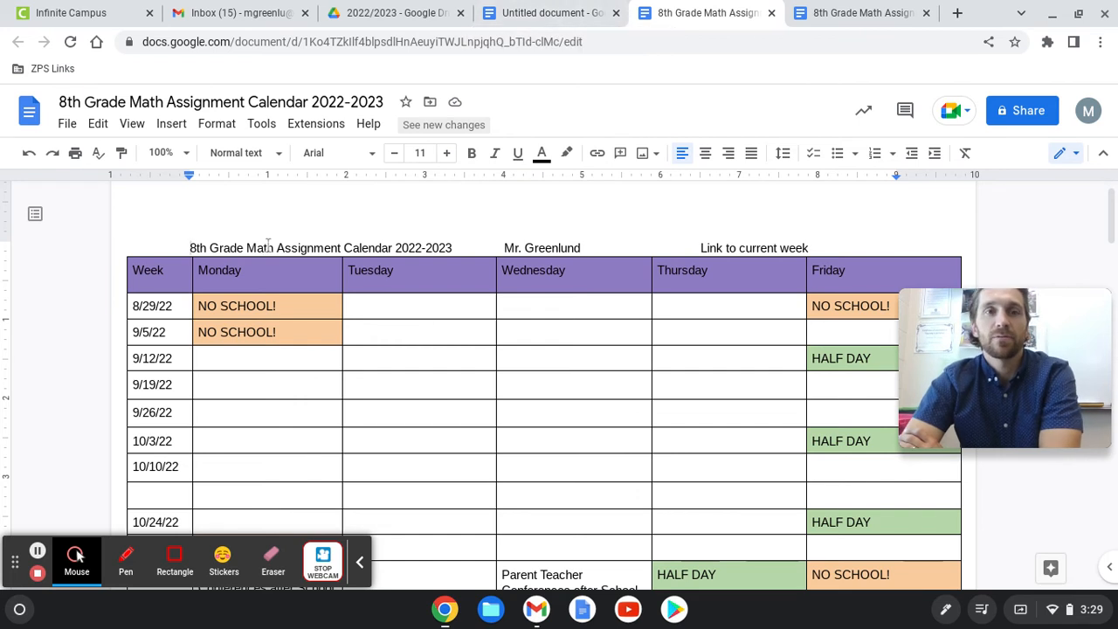
click(549, 13)
key(ctrl+a)
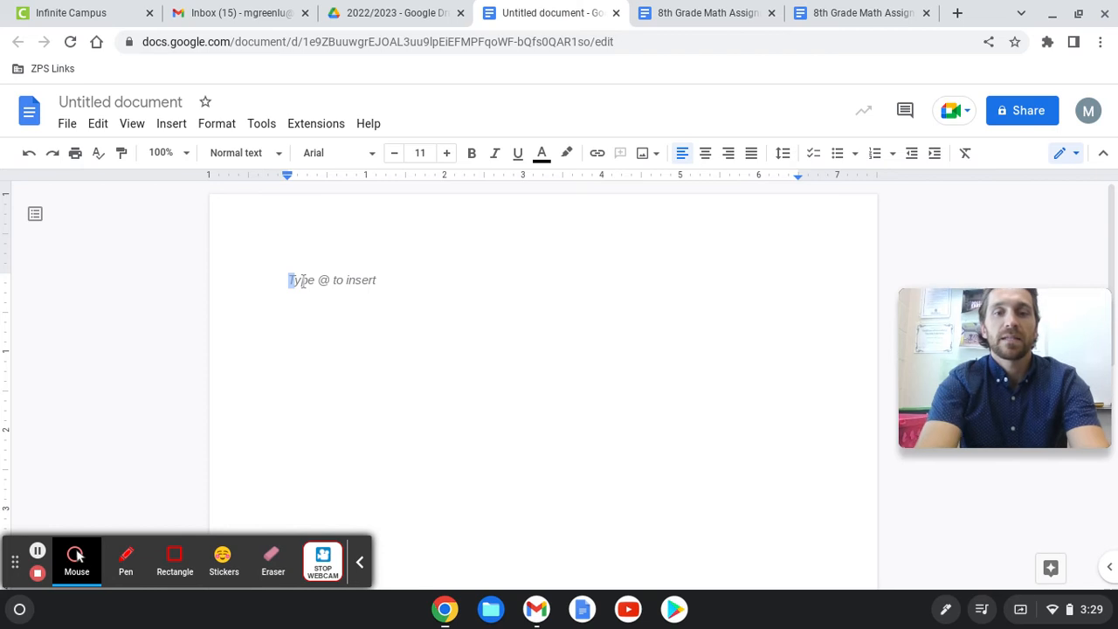
text(8th Grade M)
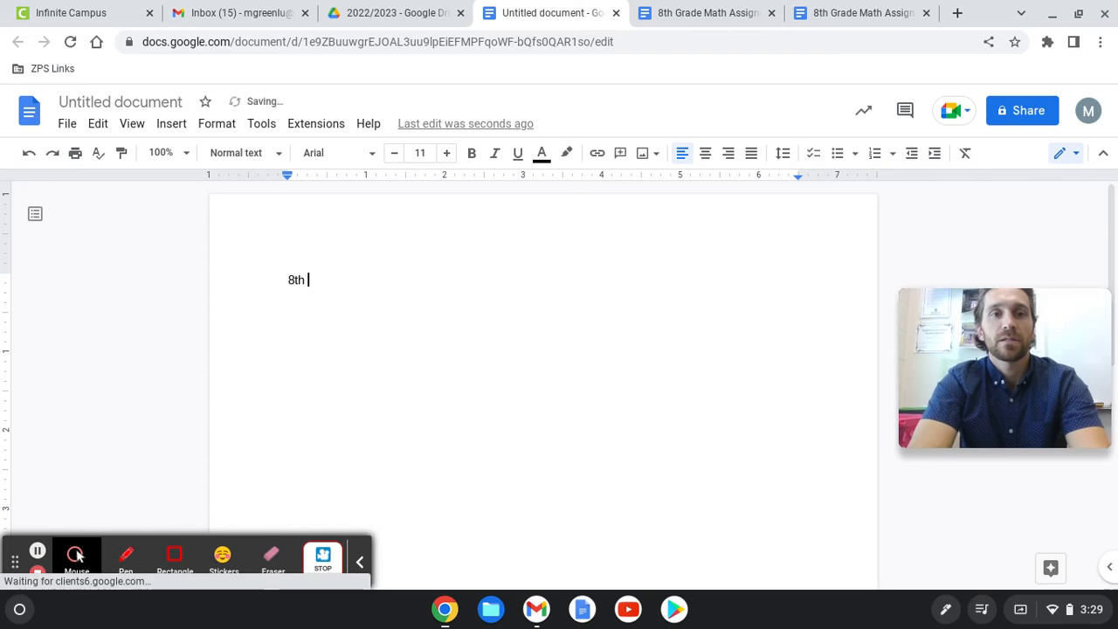
text(ath)
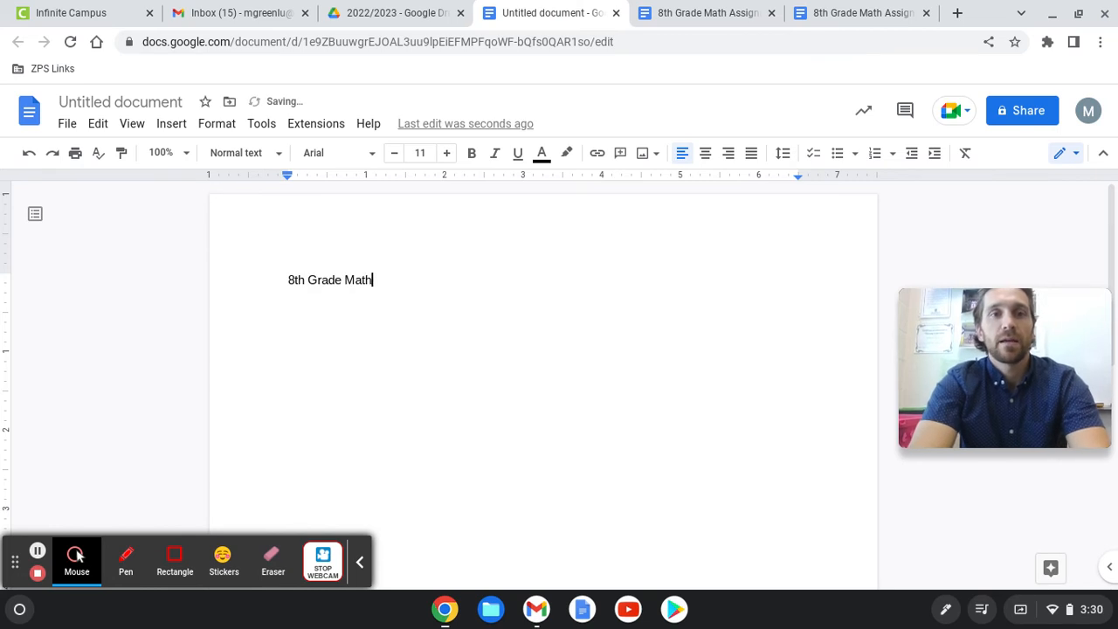
text( Assignment Calne)
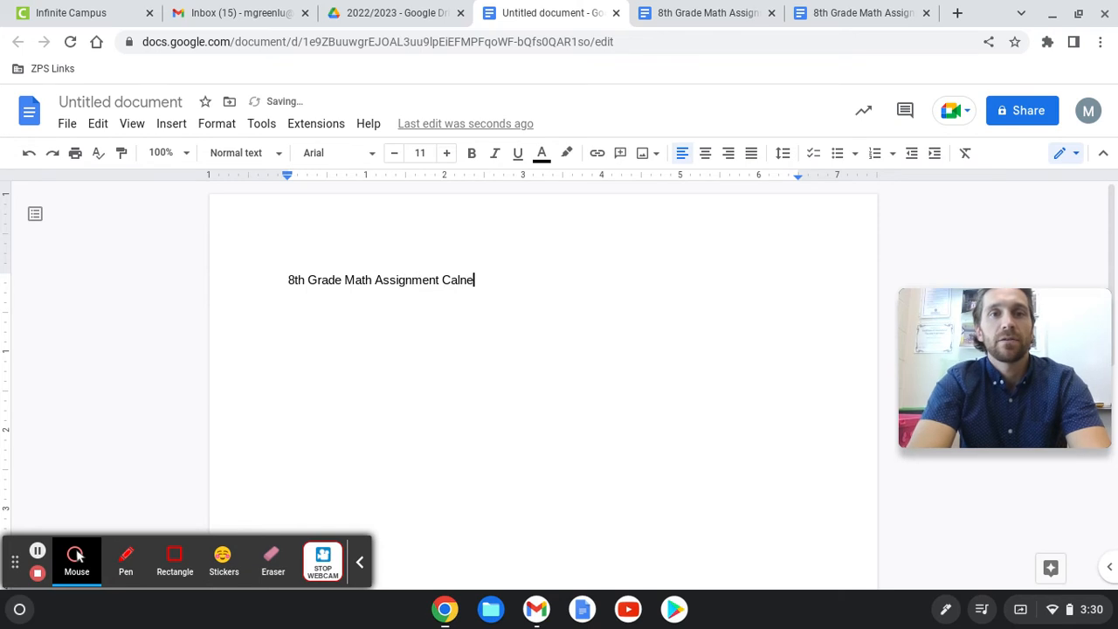
key(BackSpace)
key(BackSpace)
text(endar)
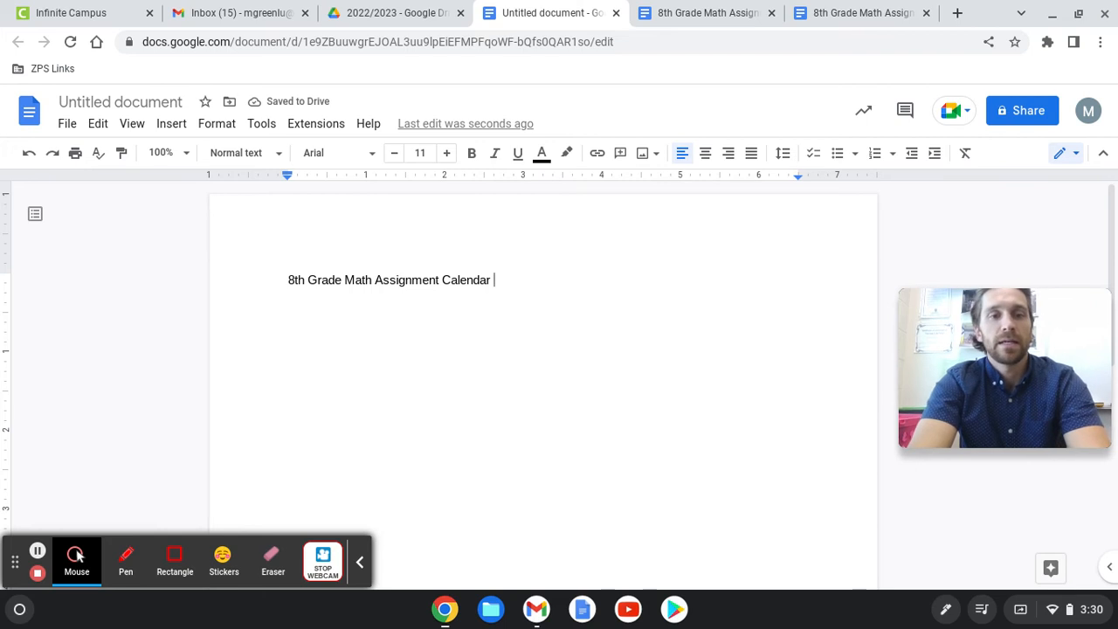
text( 2022)
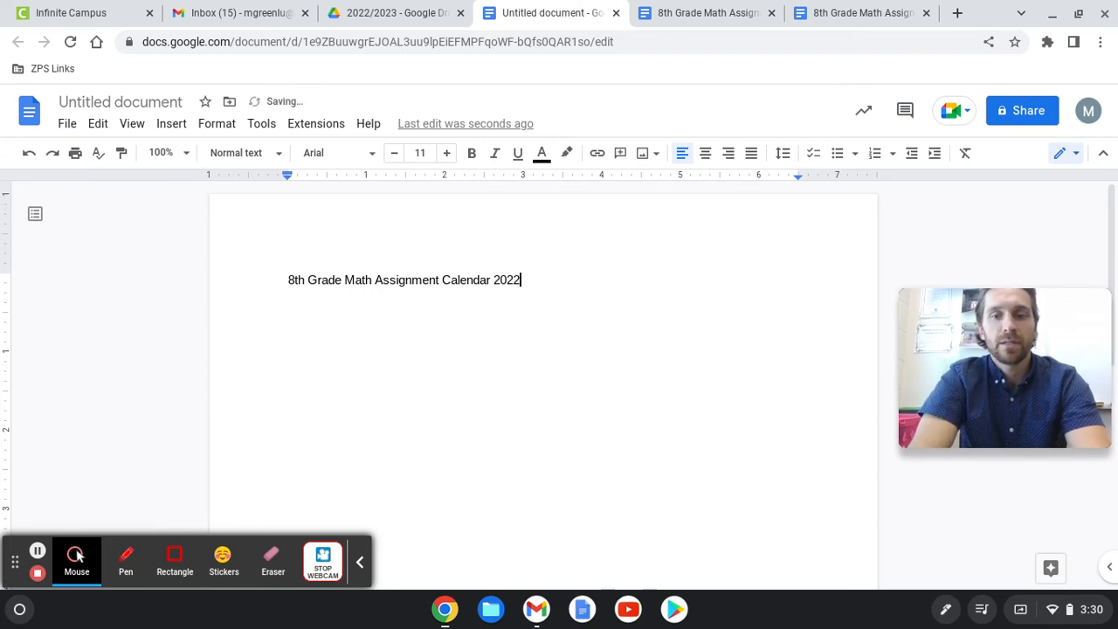
text(/22)
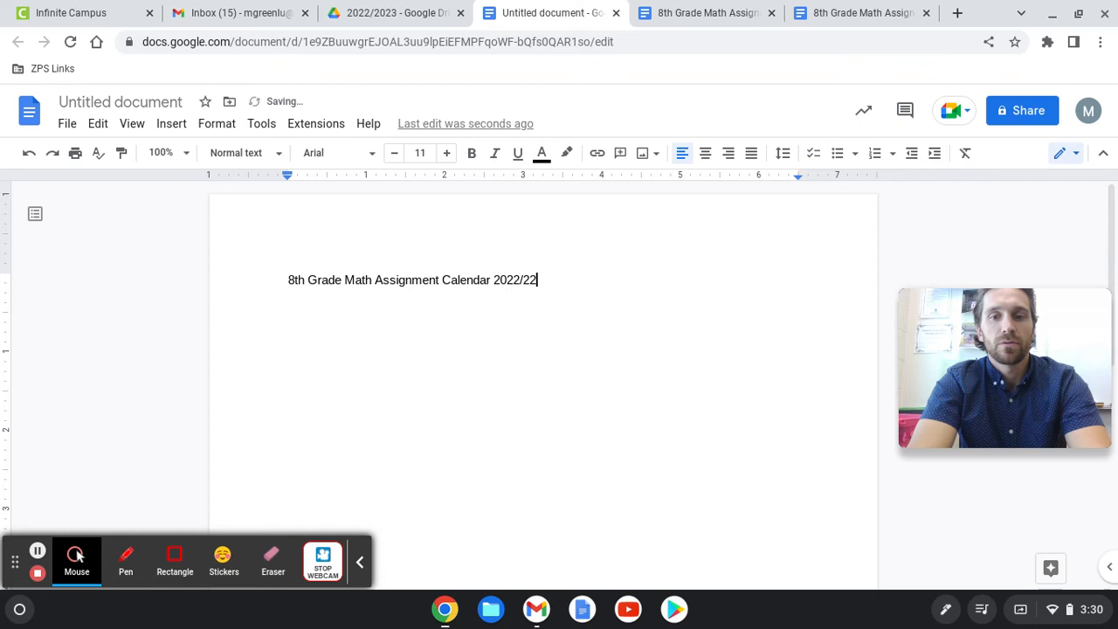
key(BackSpace)
text(022/20)
key(BackSpace)
text(23)
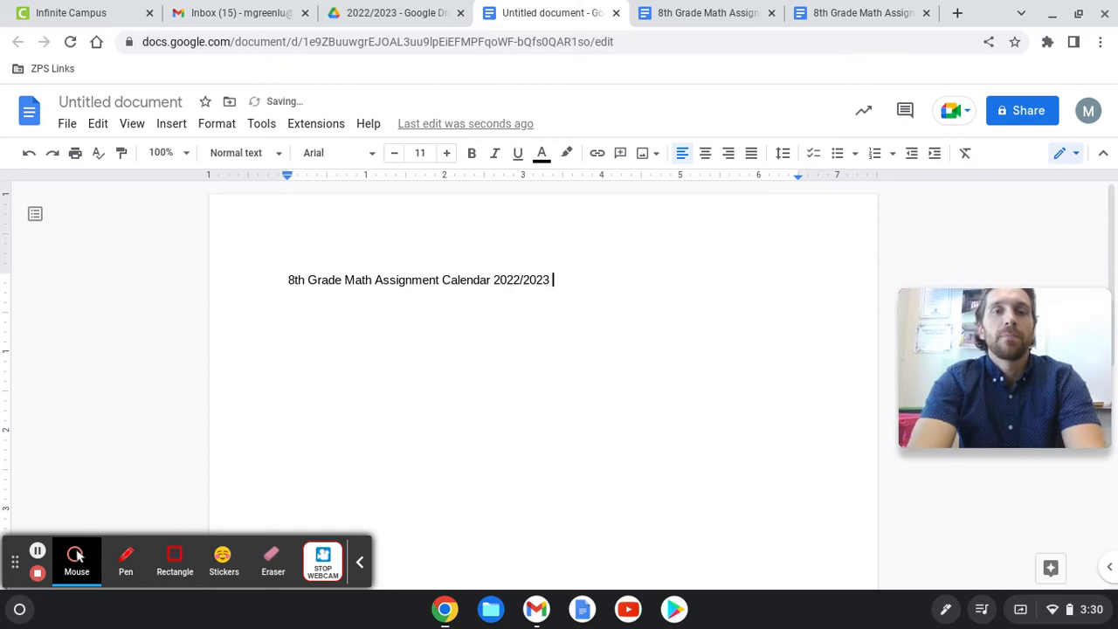
Add the teacher's name and "Link to current week" after the heading, spaced apart and all on one line
text(       Mr. Greenlund)
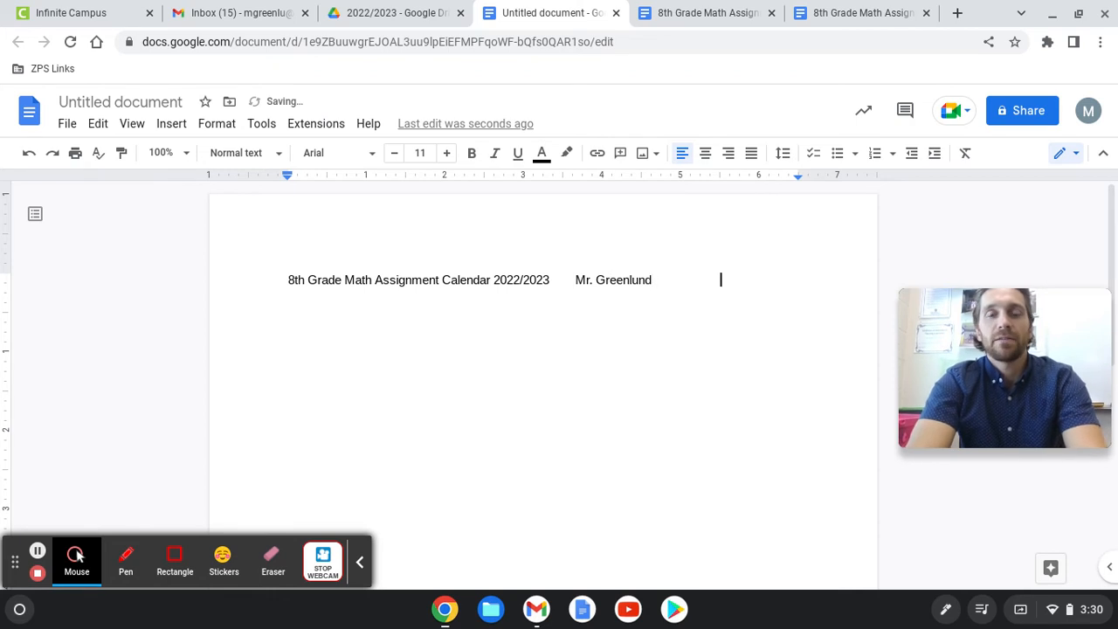
click(703, 12)
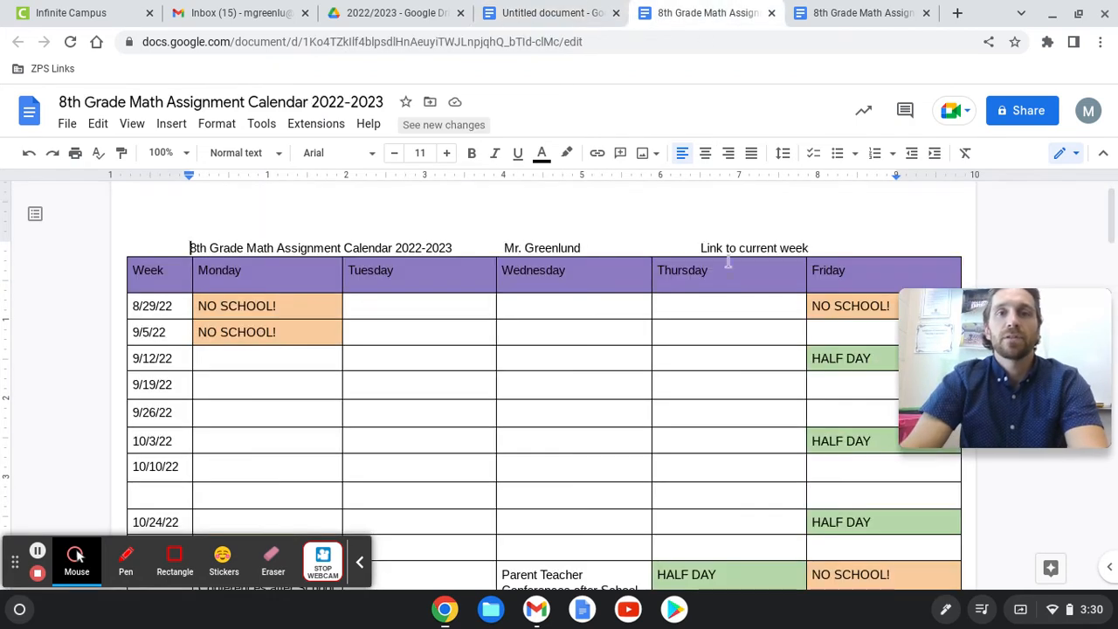
click(560, 19)
click(719, 277)
text(Link to current We)
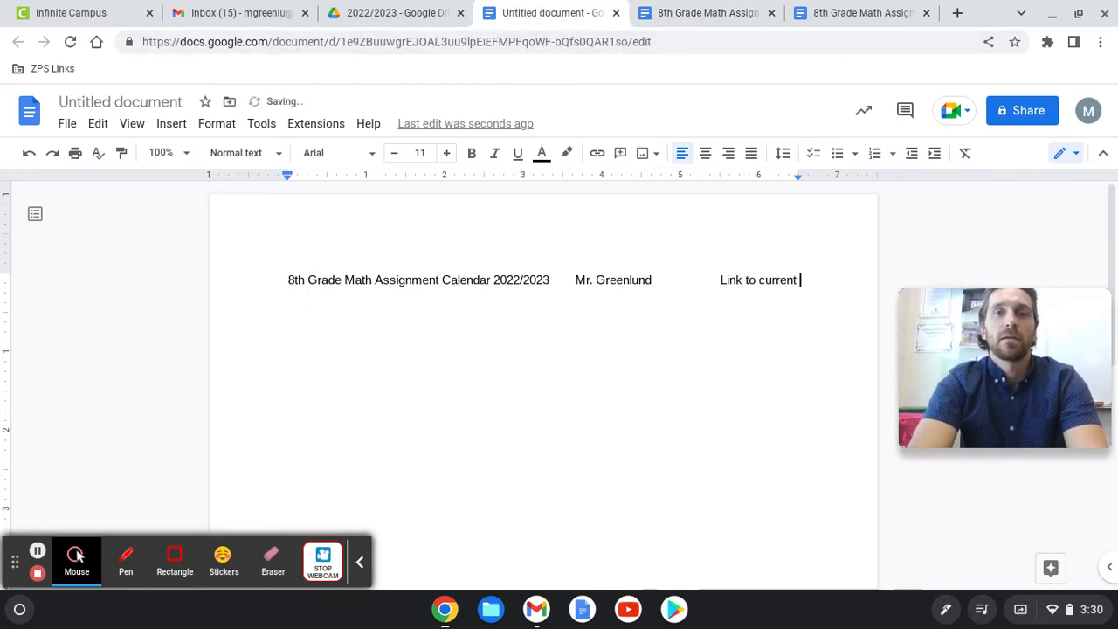
key(BackSpace)
key(BackSpace)
text(week)
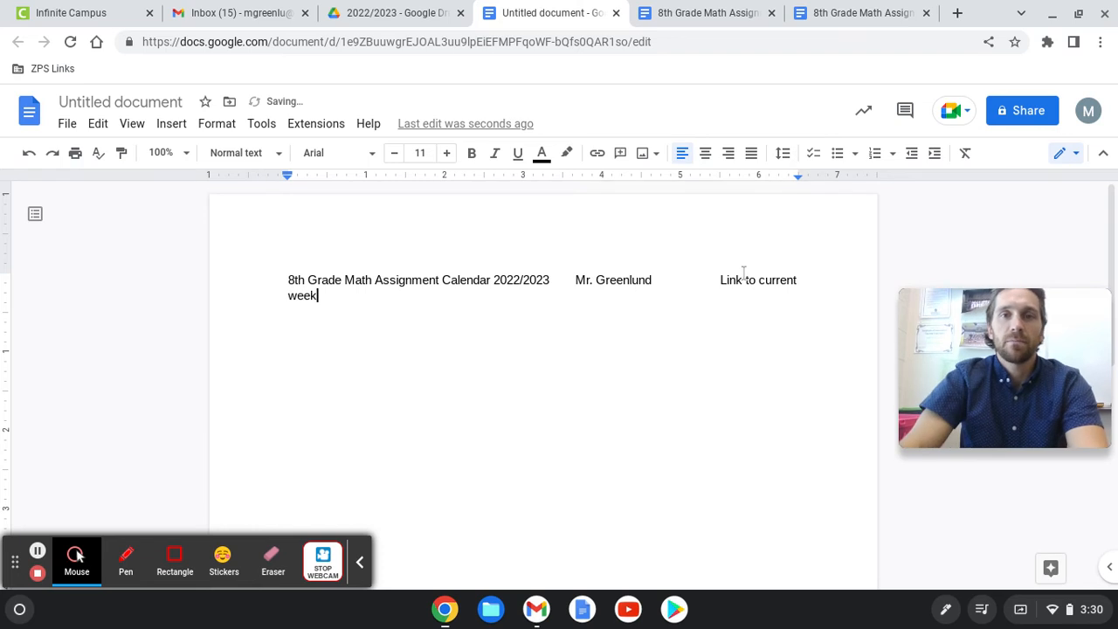
key(BackSpace)
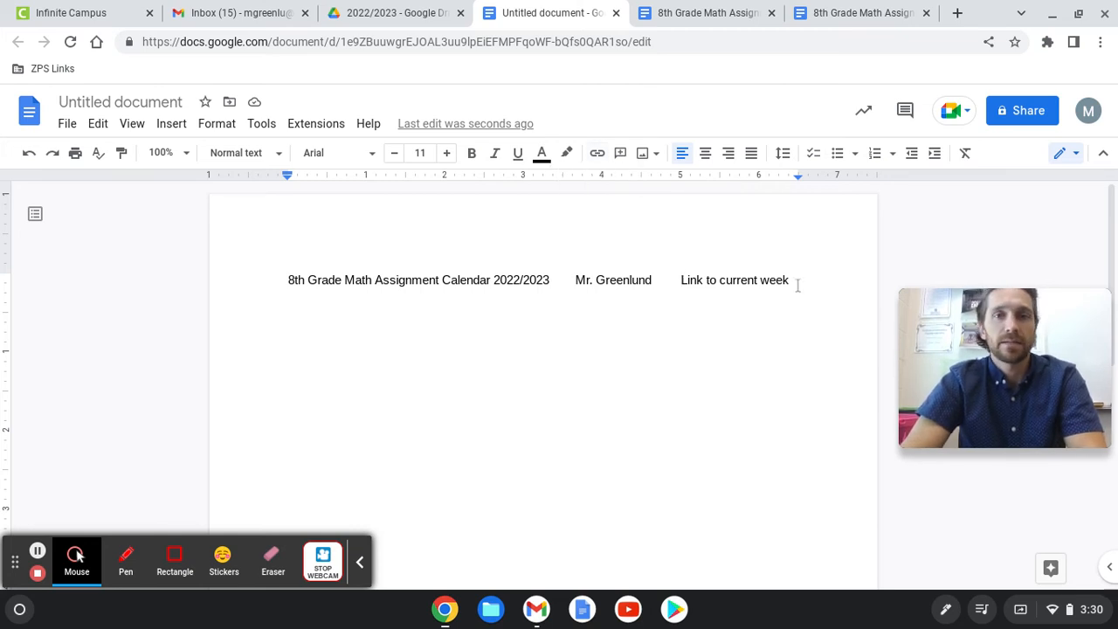
Insert a table of 6 columns and 4 rows below the heading line and widen it on both sides into the page margins
key(Return)
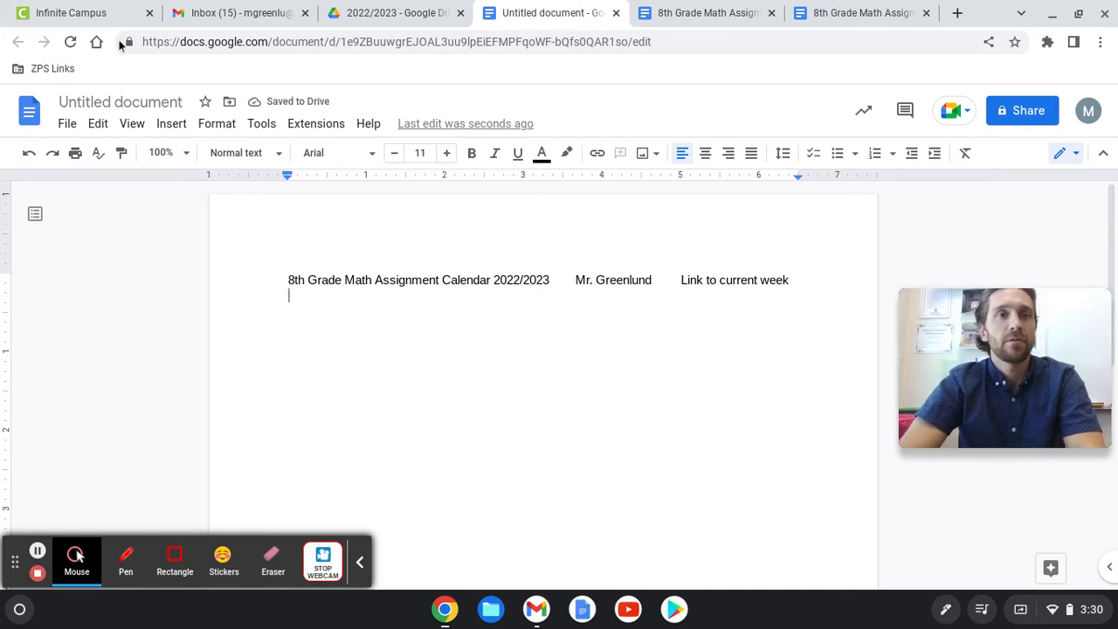
click(177, 130)
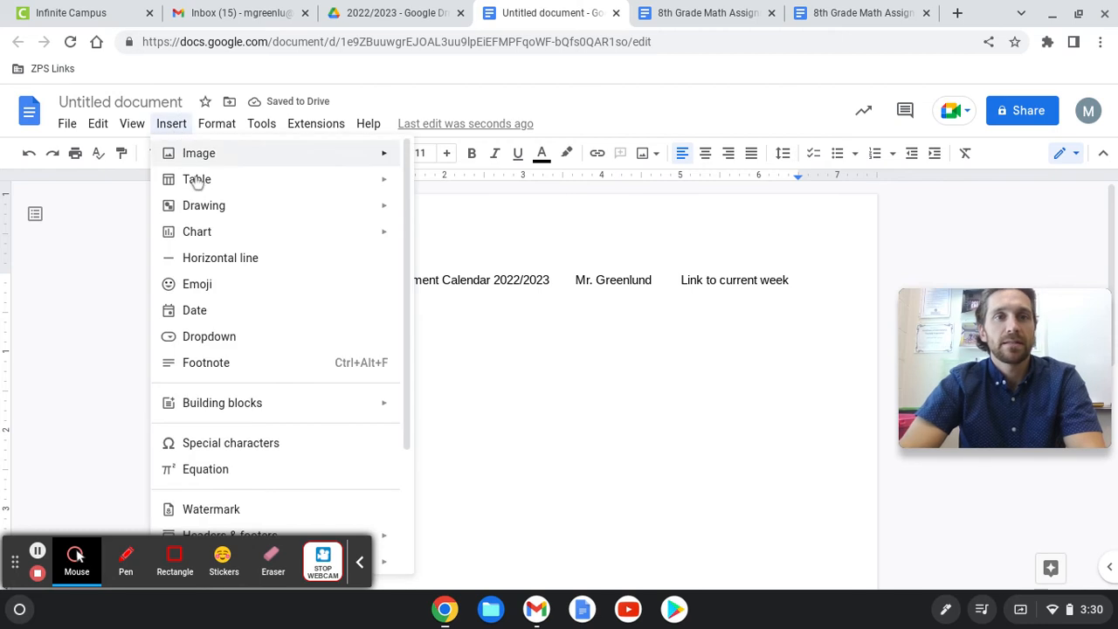
mouse_move(395, 185)
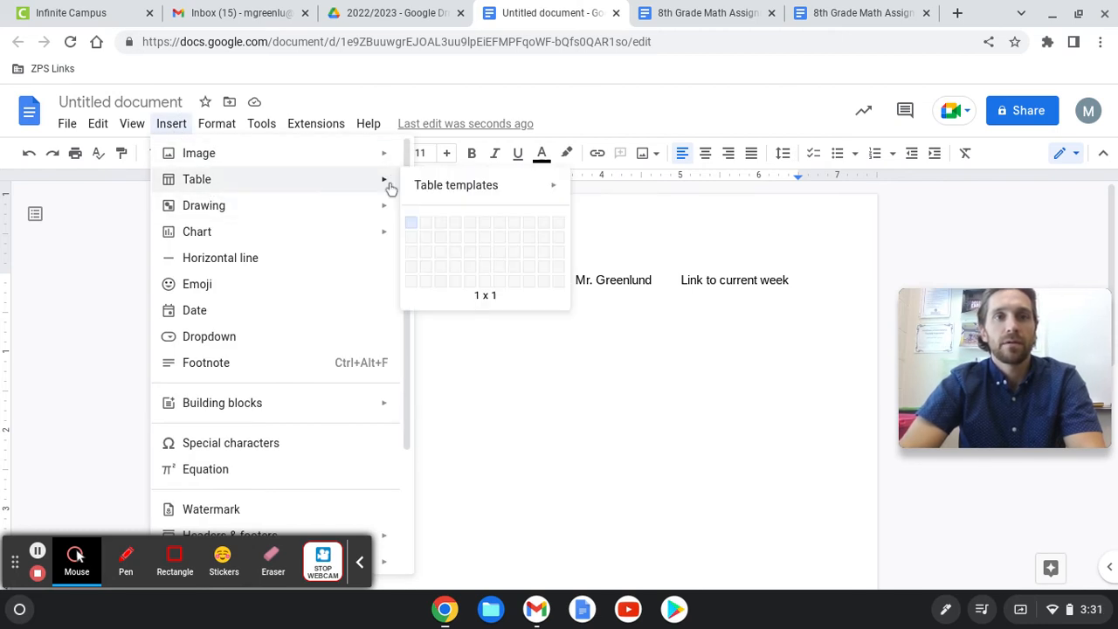
click(489, 266)
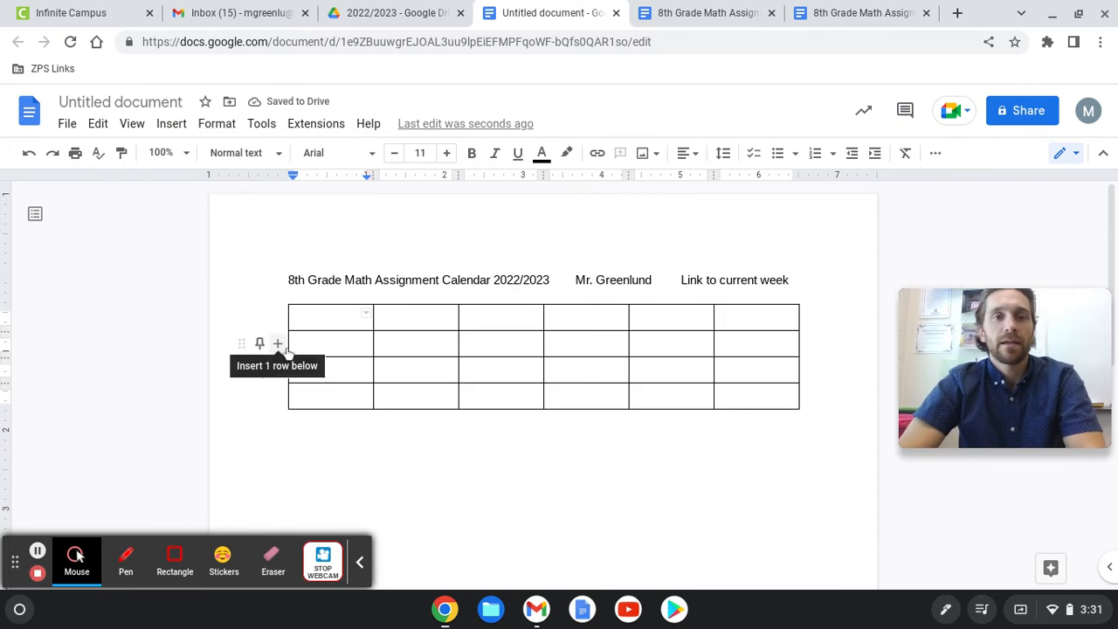
drag(288, 346, 230, 344)
drag(799, 350, 867, 357)
Enter 8/29/23 in the table's first cell and narrow the first column to fit the date
click(271, 315)
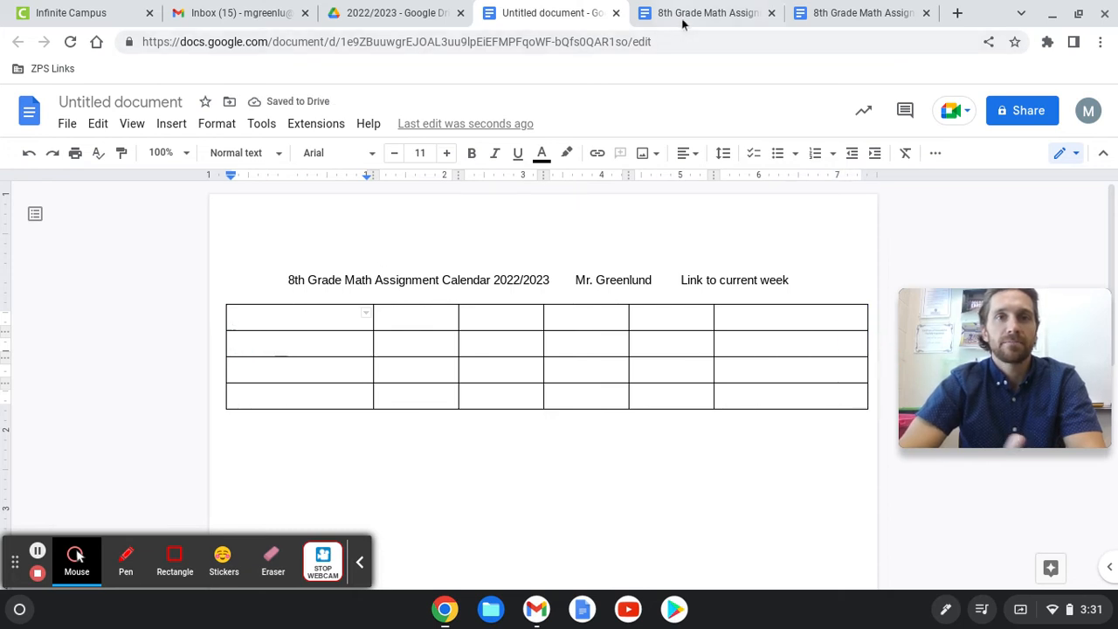
click(681, 18)
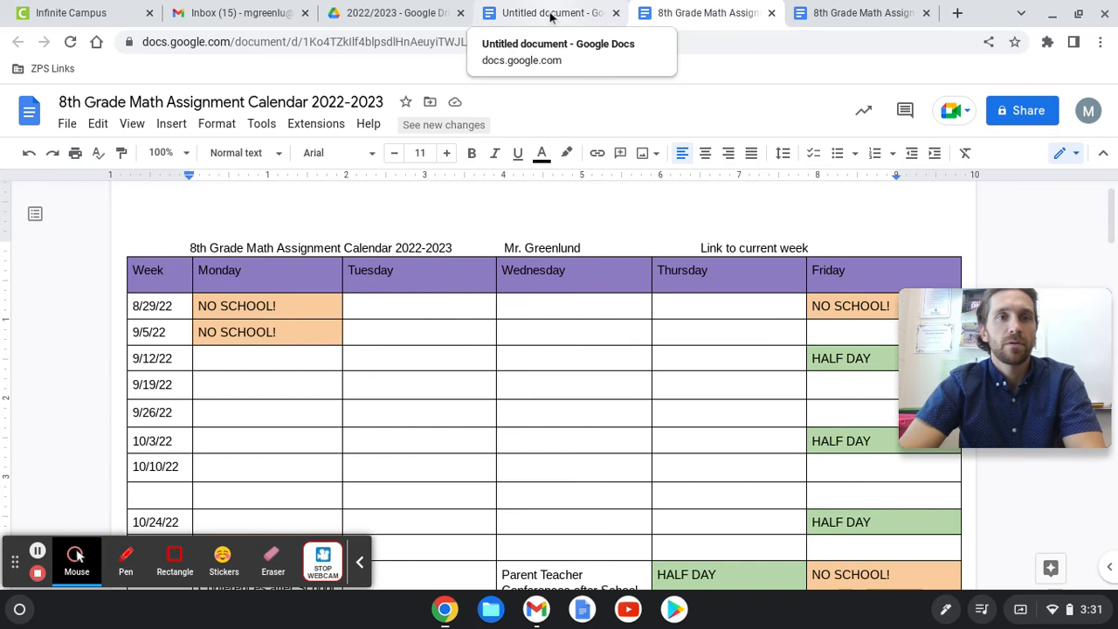
click(551, 15)
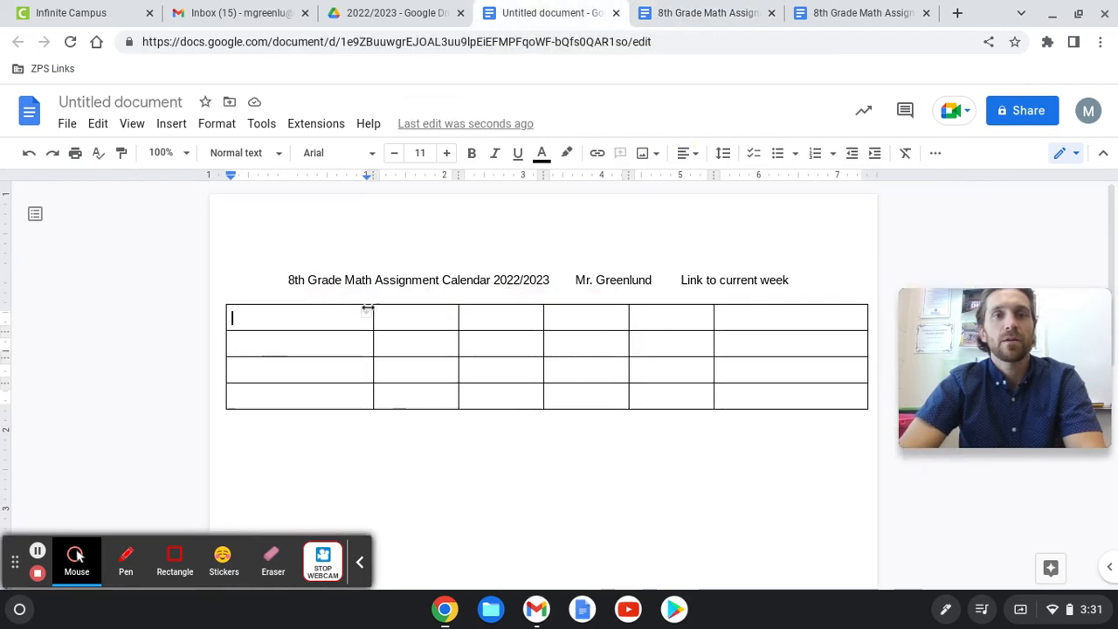
text(8/29/)
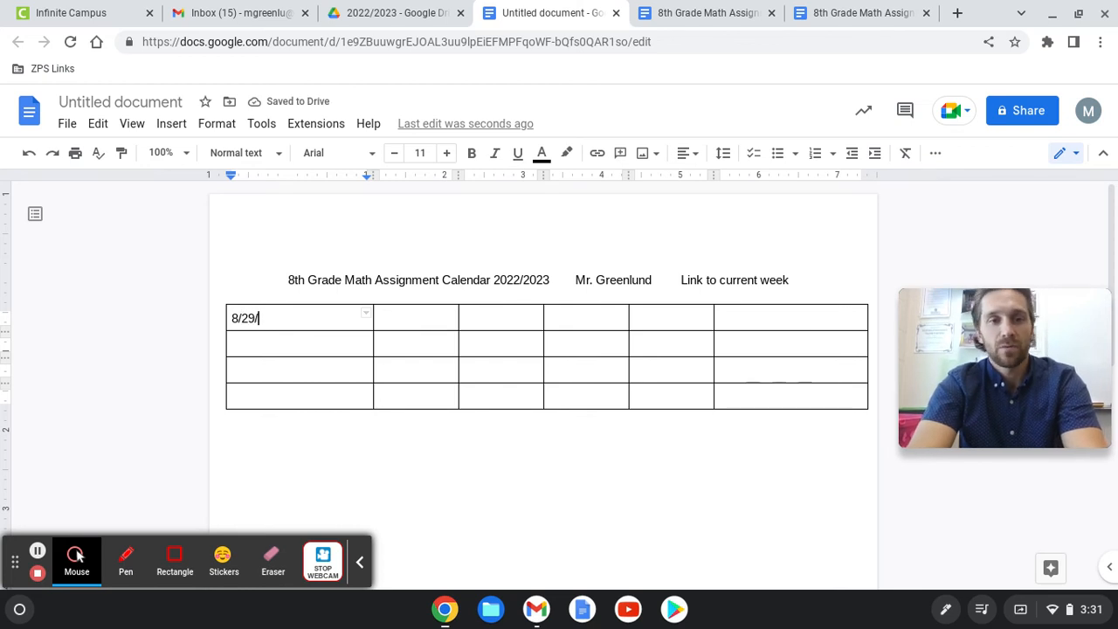
text(23)
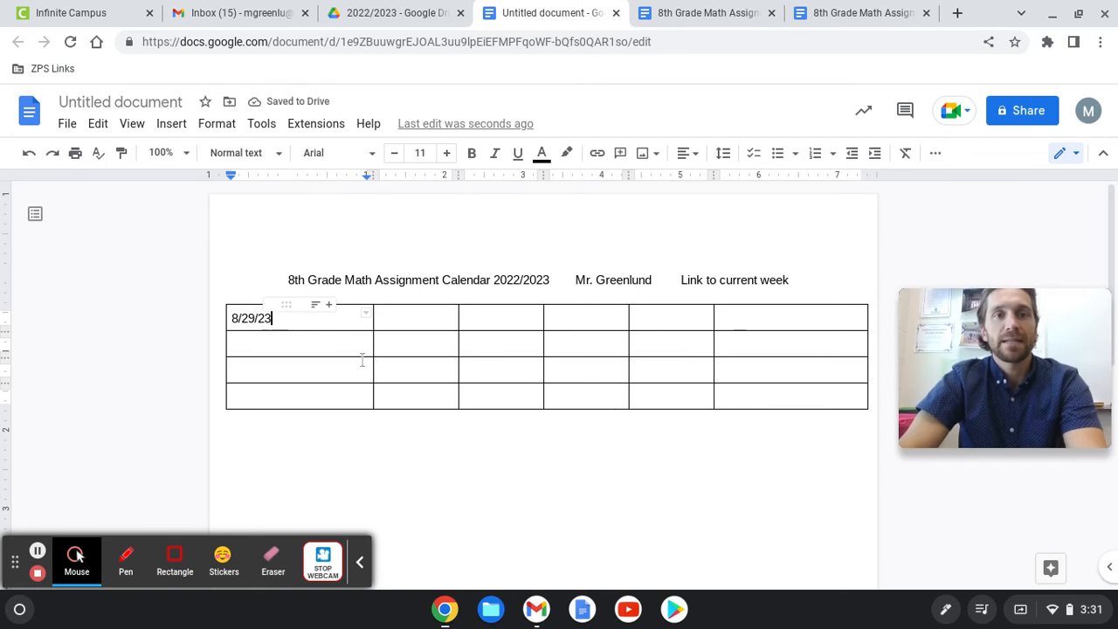
drag(375, 358, 284, 367)
Enter 9/5/22 in the first column's second row, checking the existing calendar, and correct the first date to 8/29/22
click(257, 344)
click(708, 12)
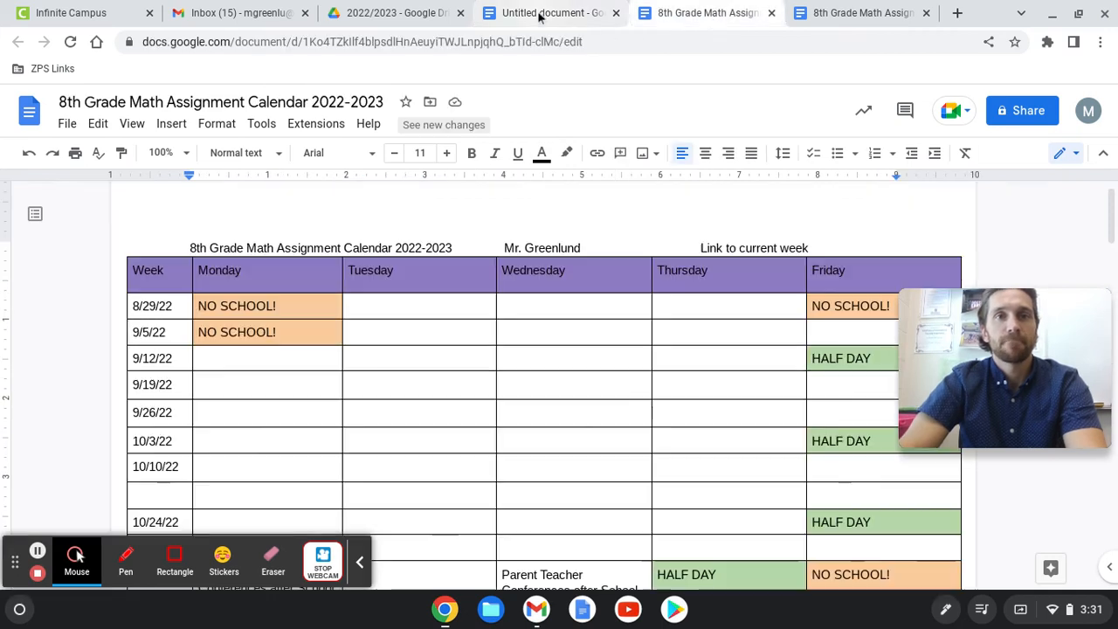
click(539, 13)
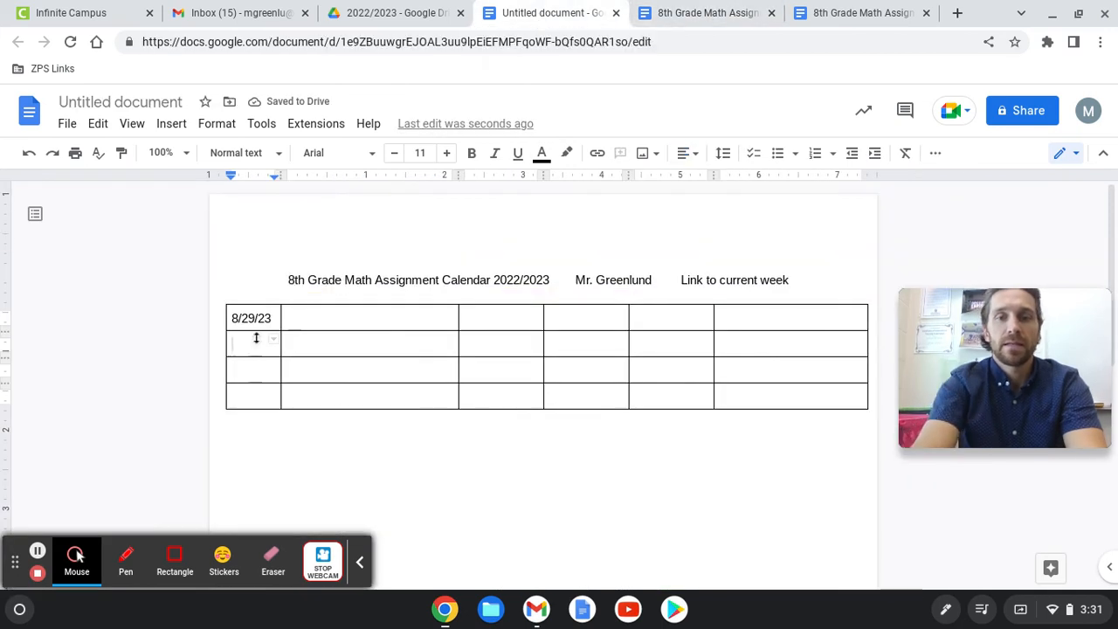
text(9/5/22)
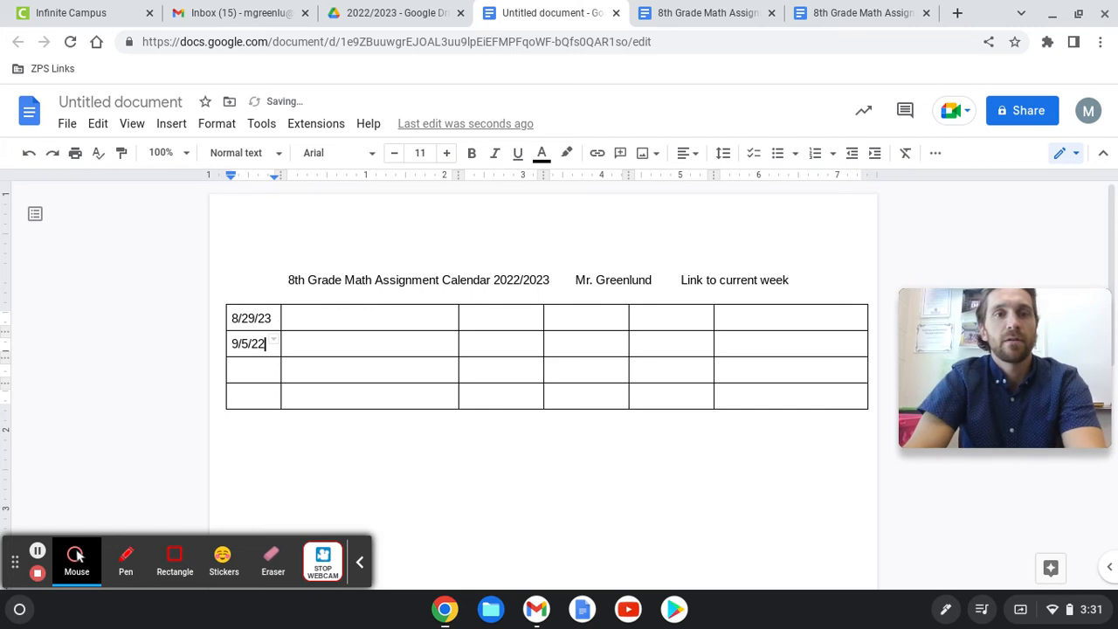
click(272, 318)
key(BackSpace)
text(2)
Enter 9/12/22 and 9/19/22 in the first column's third and fourth rows, checking the dates against the existing calendar
click(267, 371)
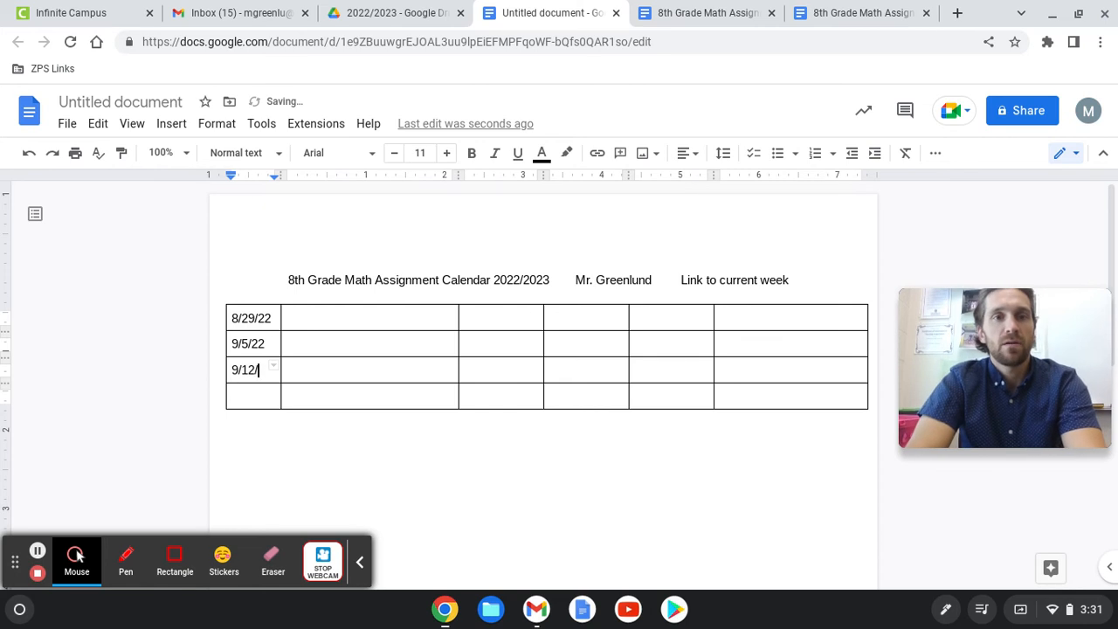
click(256, 401)
text(9/)
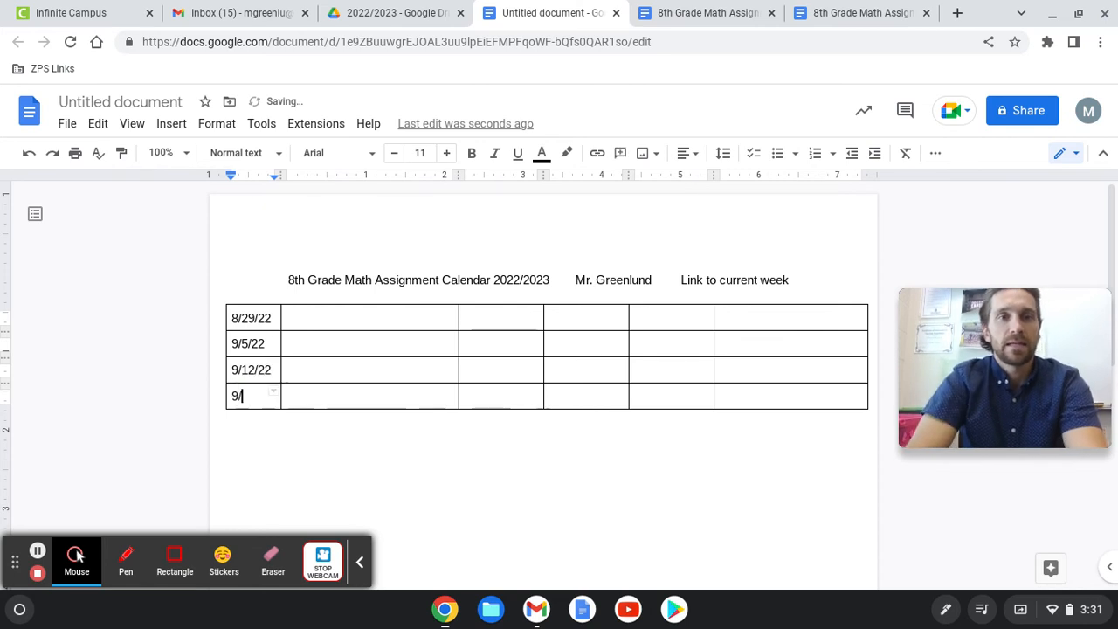
text(17/22)
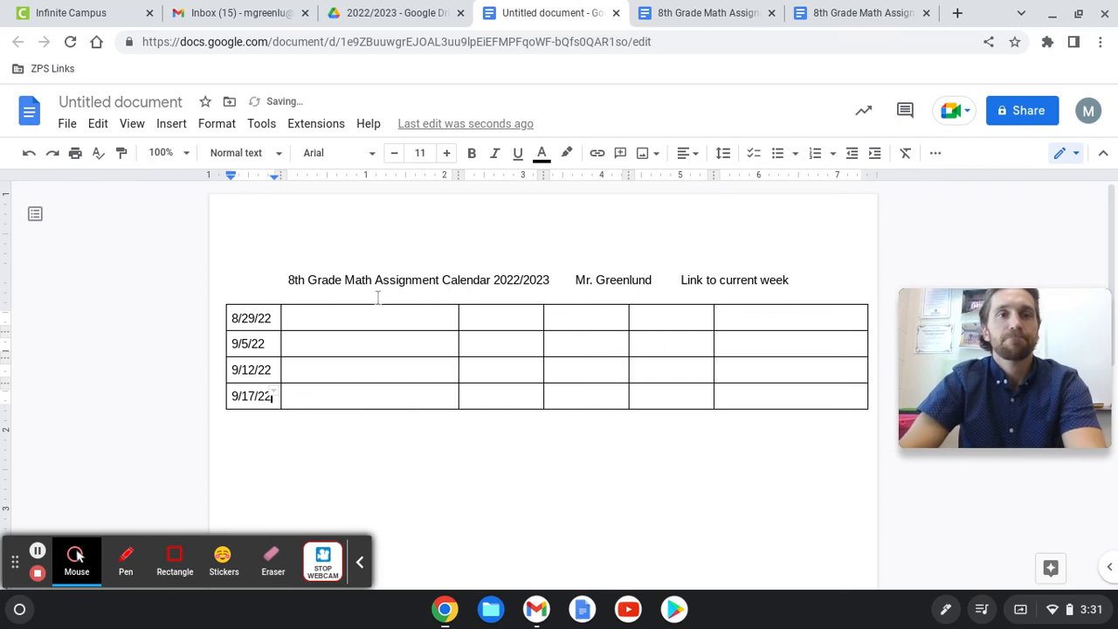
click(685, 14)
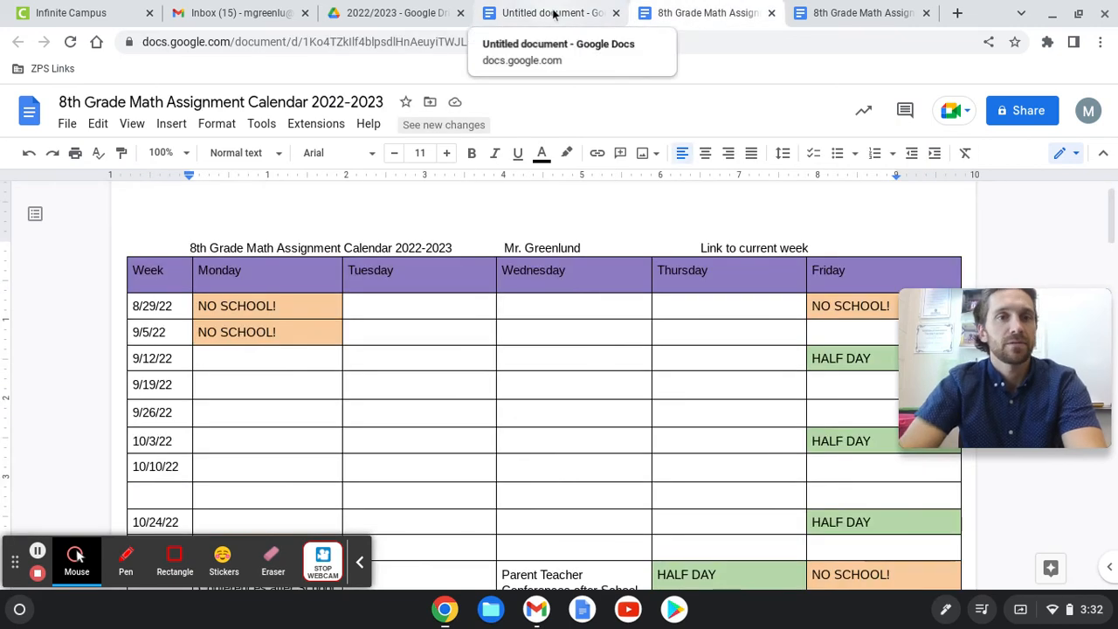
click(553, 13)
click(255, 398)
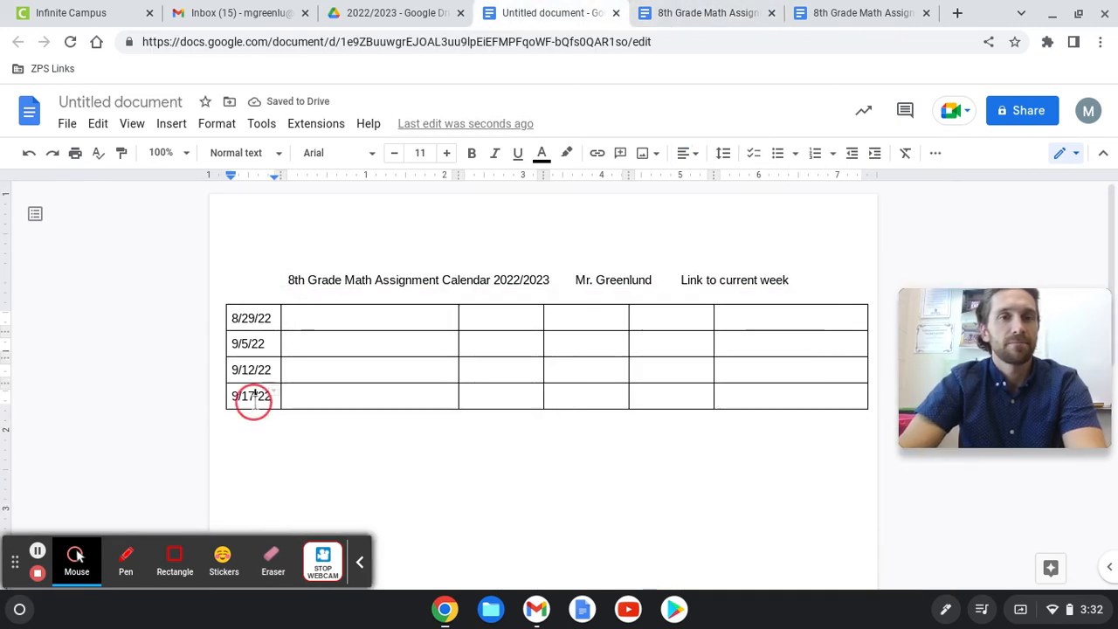
key(BackSpace)
text(9)
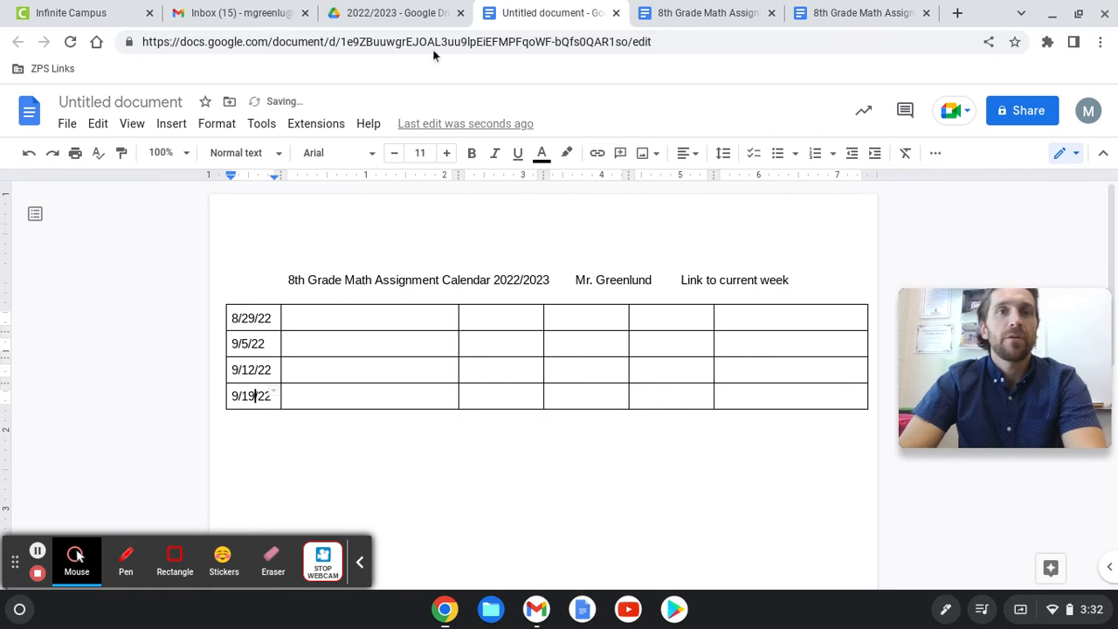
Distribute the five columns after the date column evenly, using the existing calendar as reference
click(683, 18)
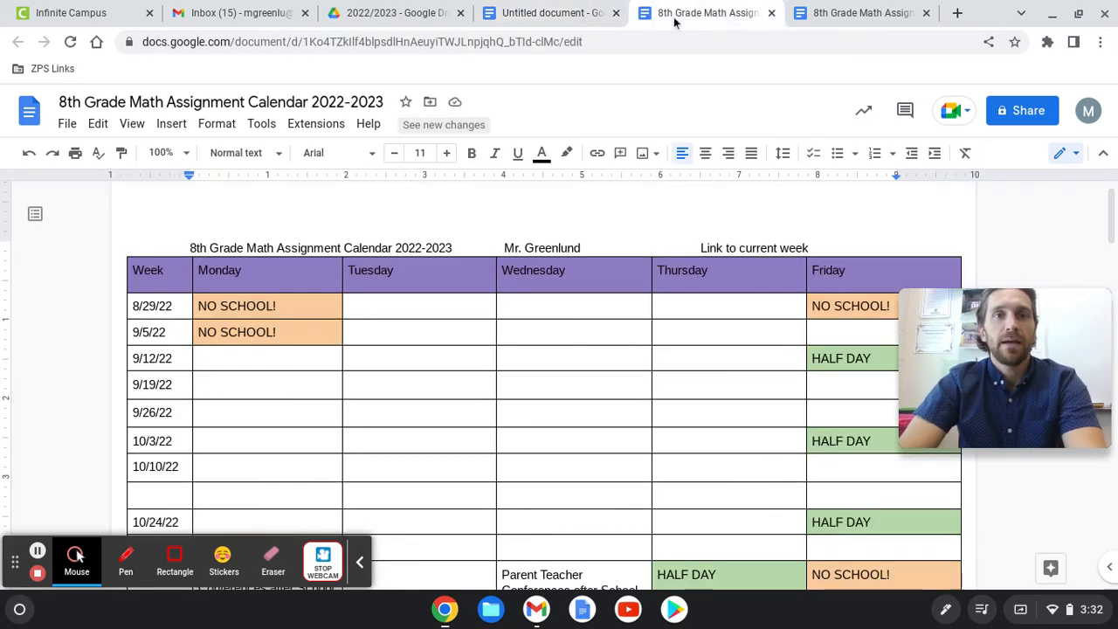
click(566, 15)
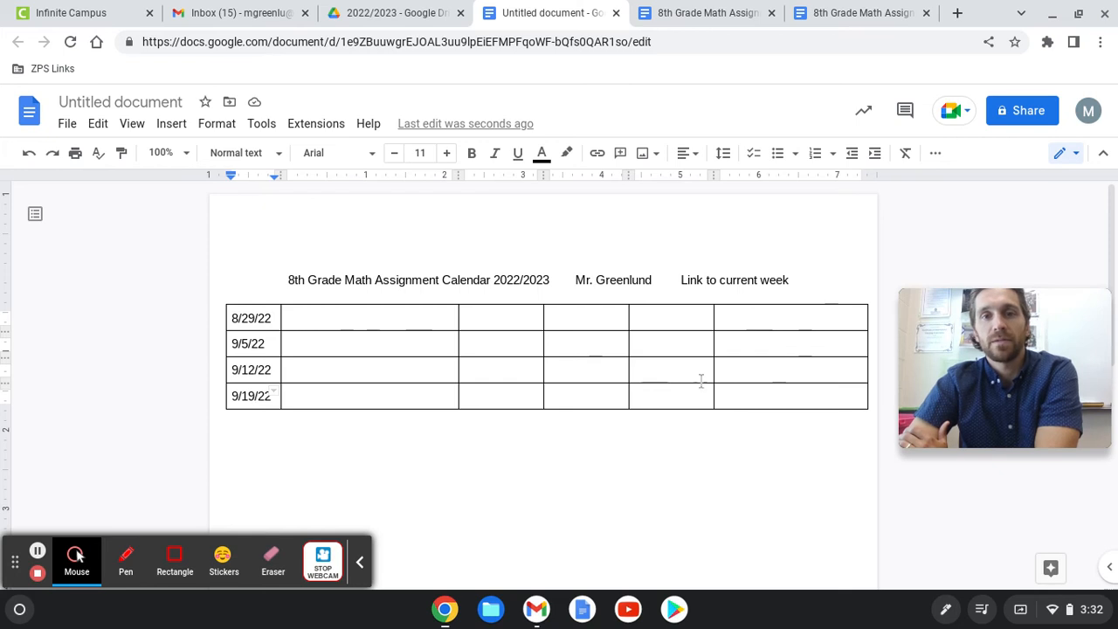
drag(742, 394, 362, 323)
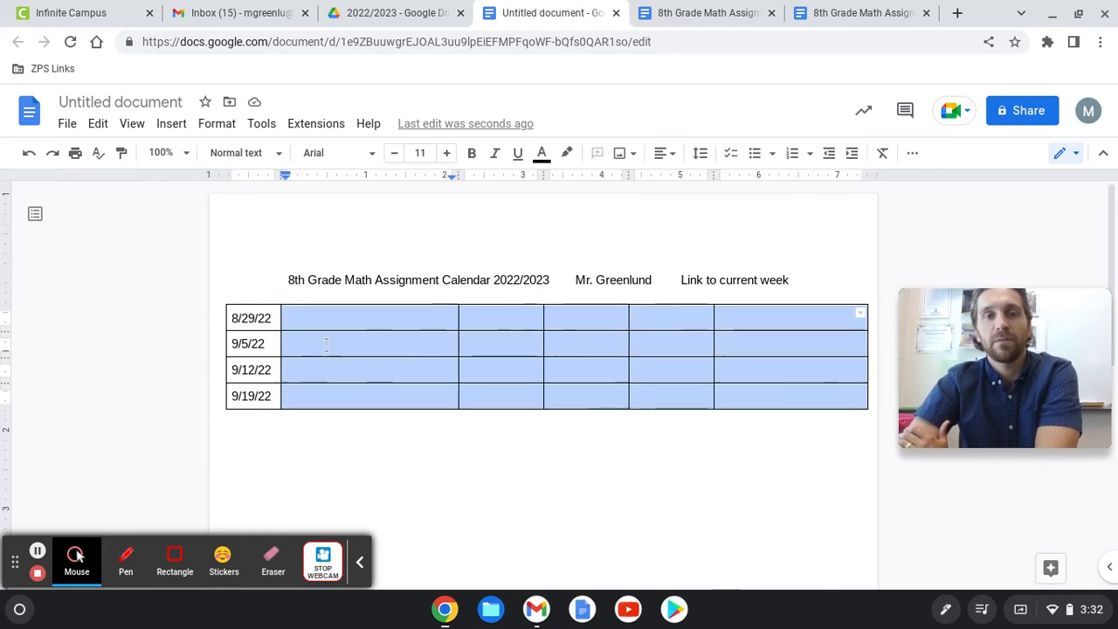
right_click(341, 343)
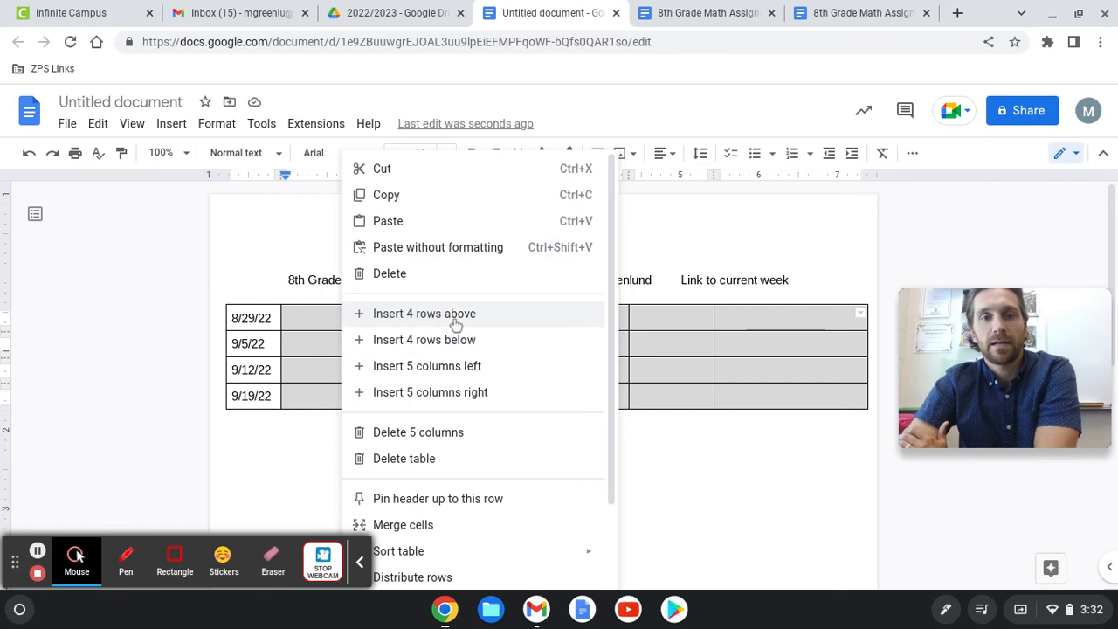
scroll(485, 468, down, 3)
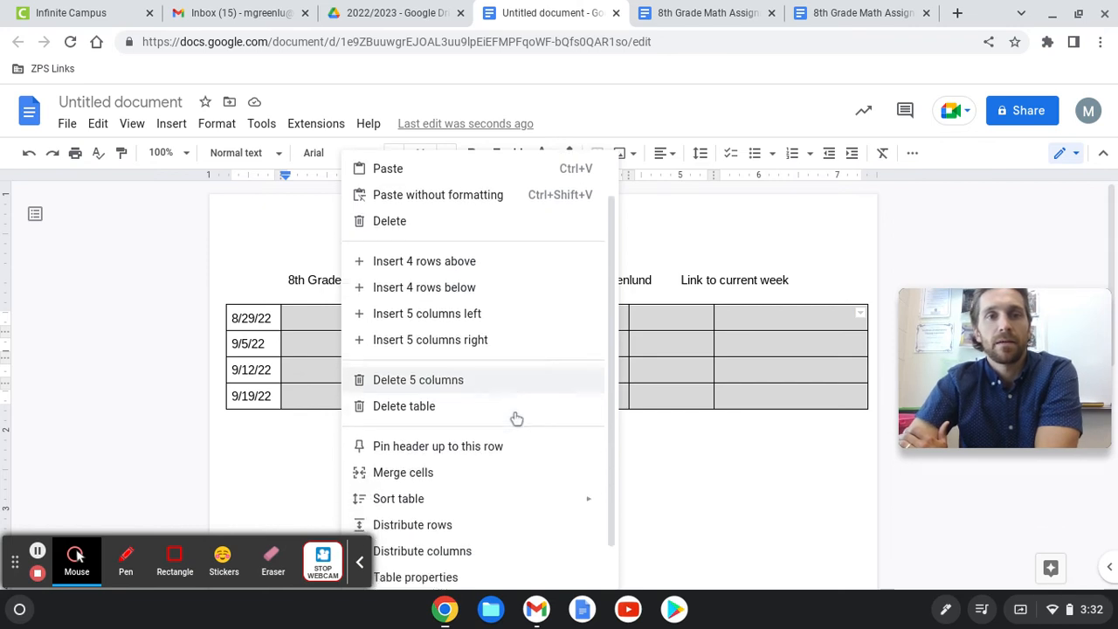
scroll(516, 417, down, 1)
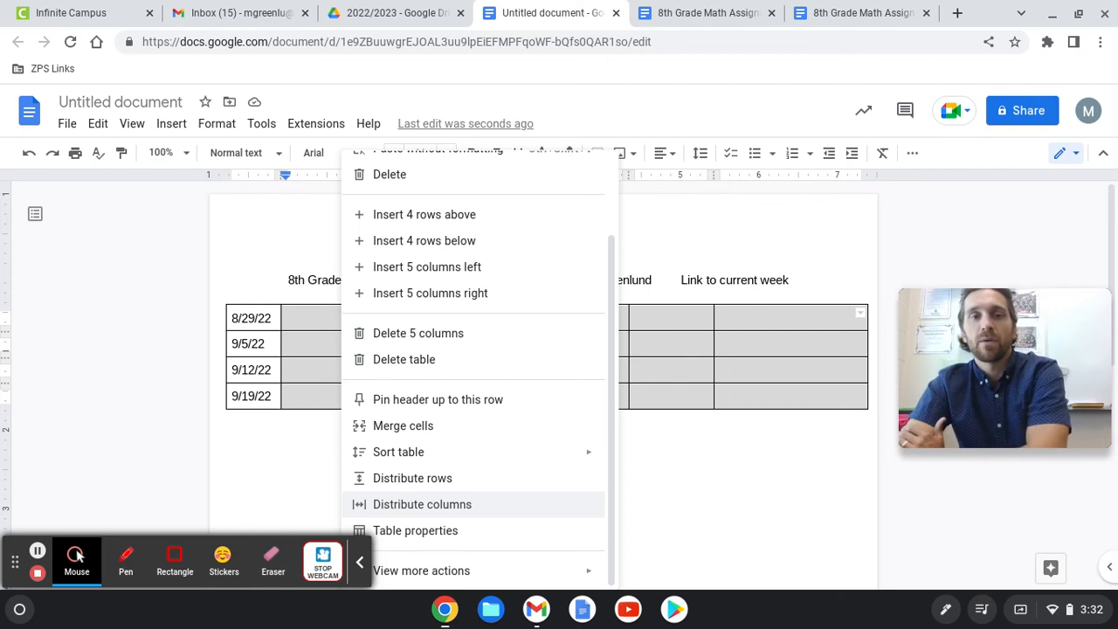
click(513, 503)
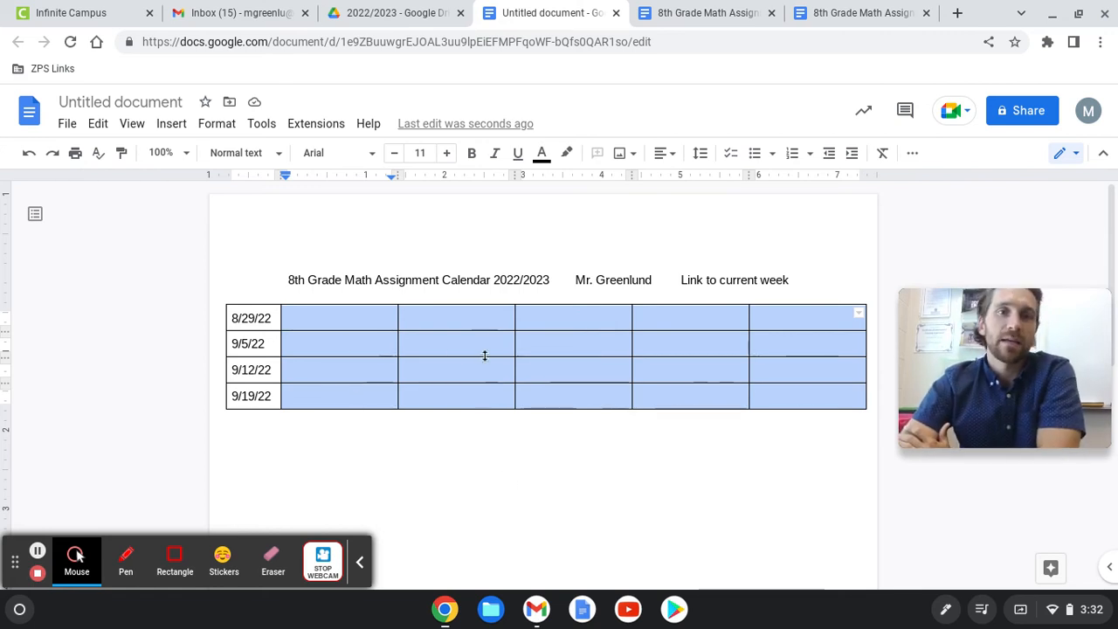
click(430, 449)
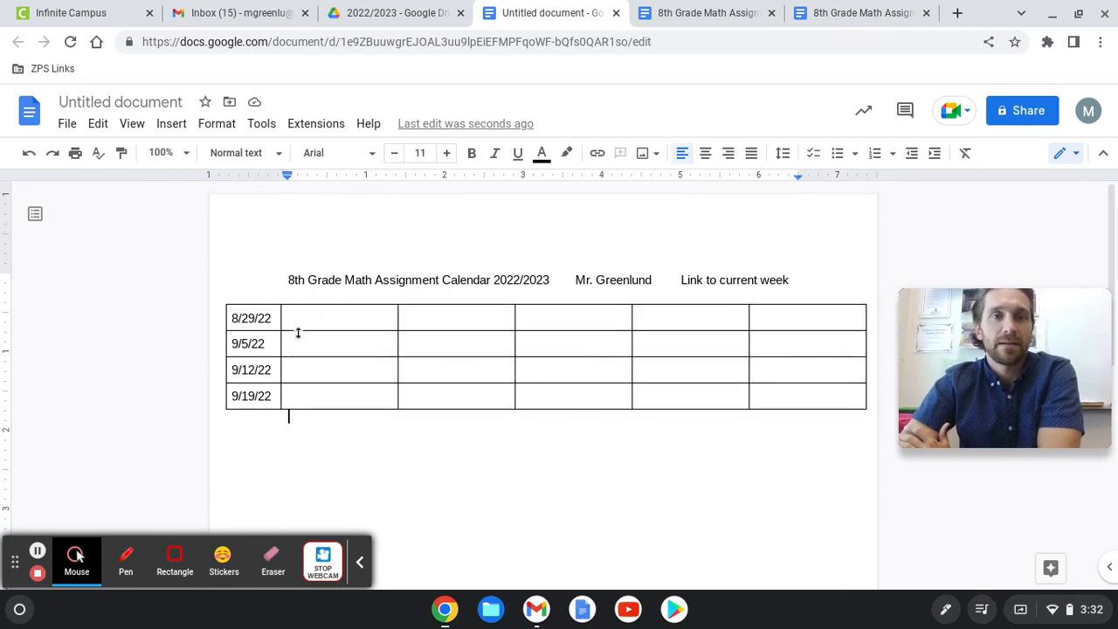
Insert a blank row above the 8/29/22 row and another below the 9/19/22 row
drag(766, 320, 249, 312)
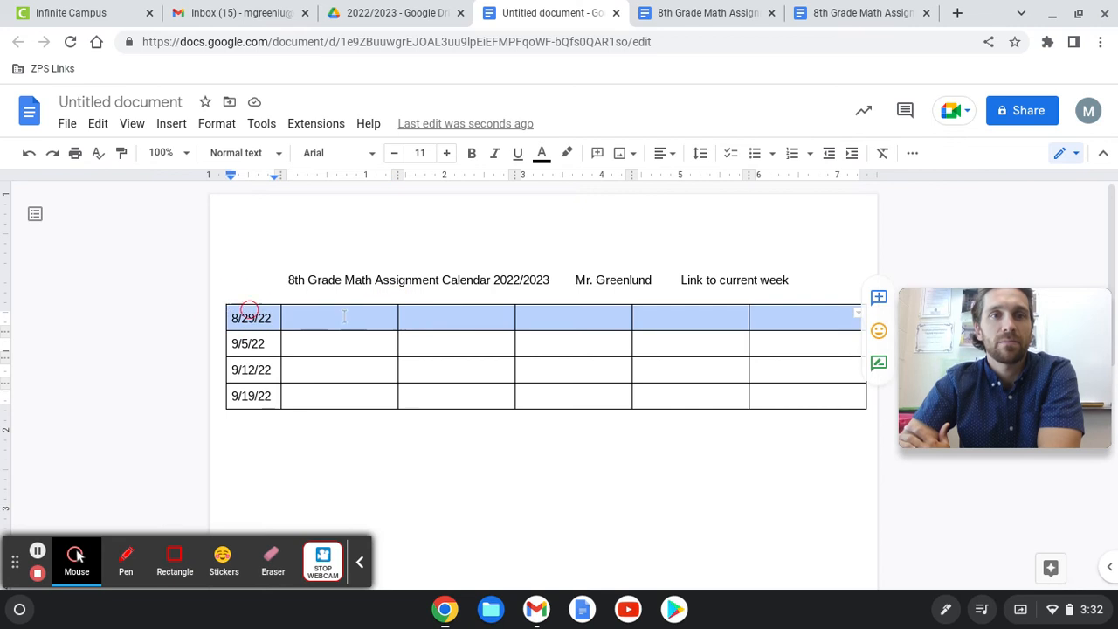
right_click(444, 324)
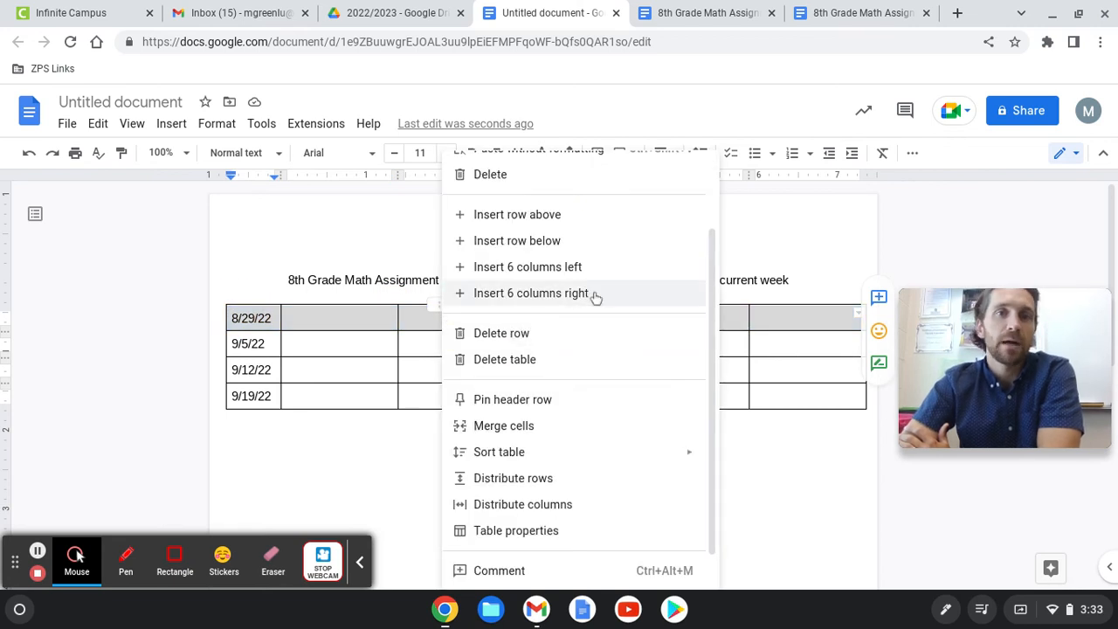
click(603, 223)
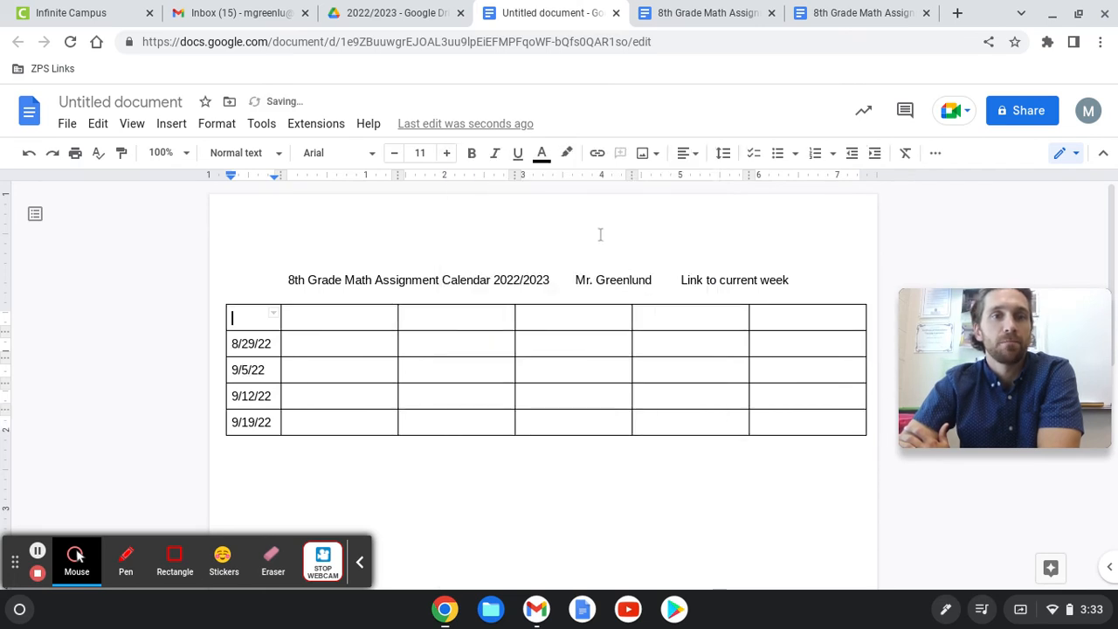
click(451, 429)
right_click(453, 429)
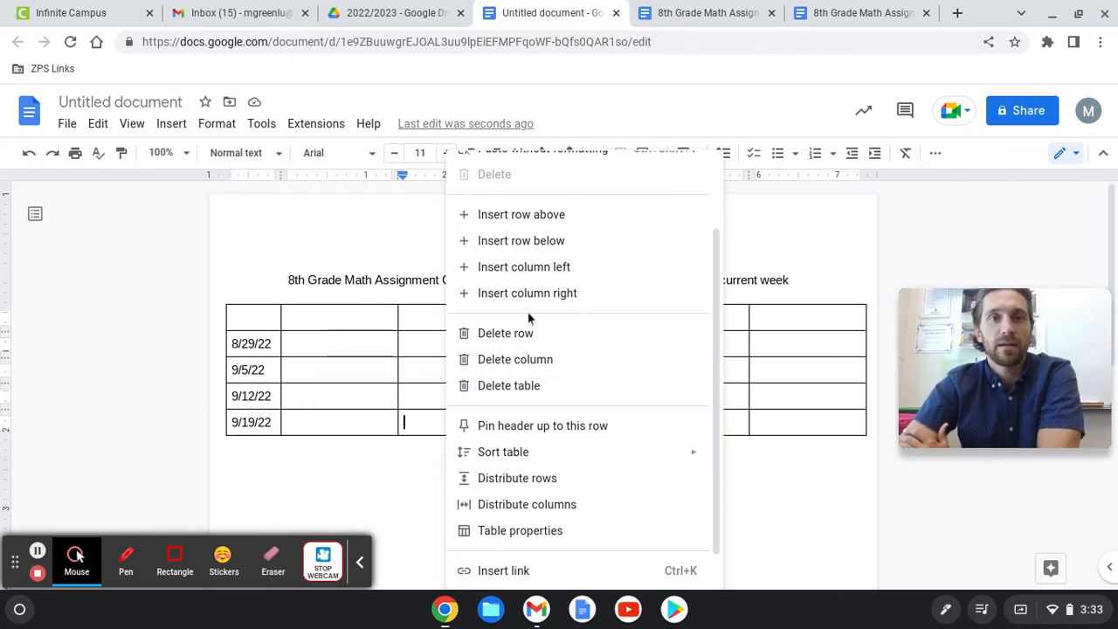
click(573, 242)
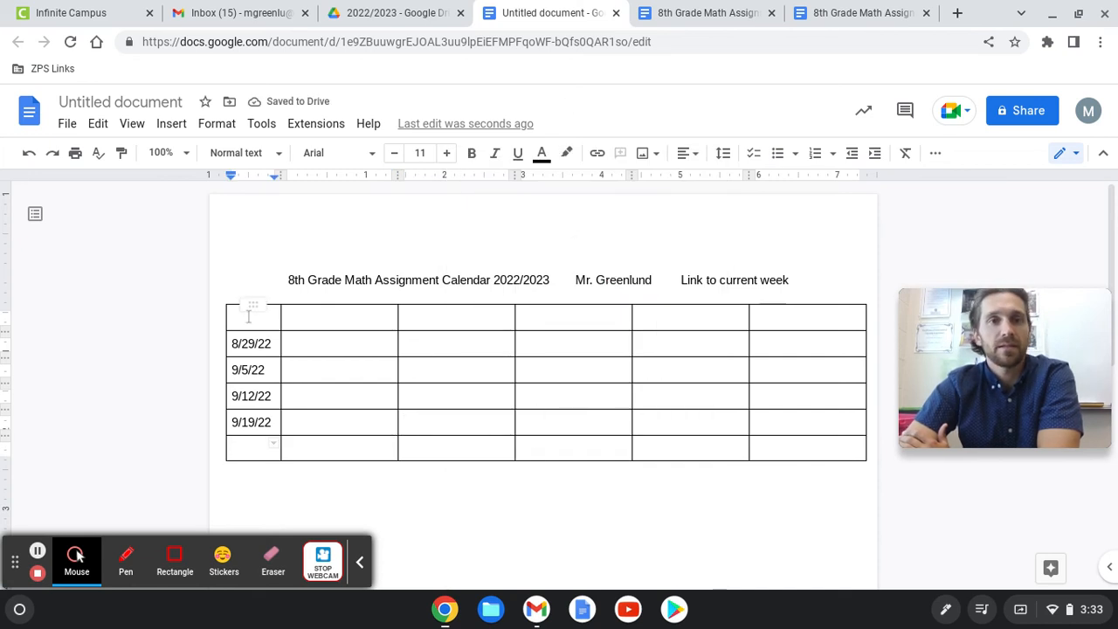
Enter Week and Monday as the first two column headings in the blank first row, following the existing calendar
click(679, 21)
click(564, 11)
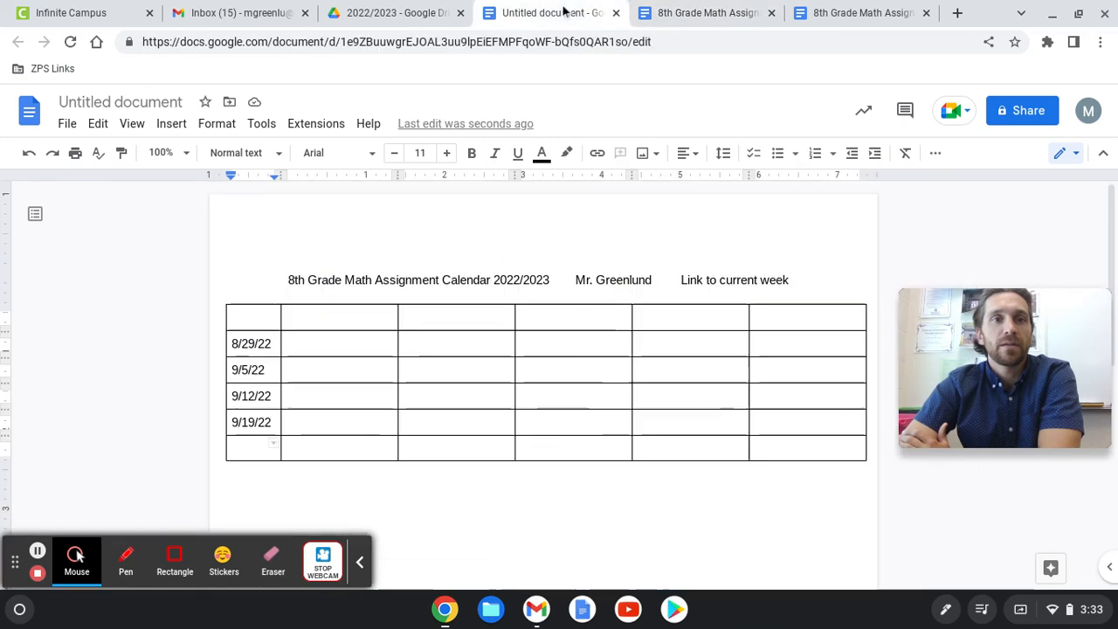
click(261, 323)
text(Week)
key(Tab)
text(Mondy)
key(Tab)
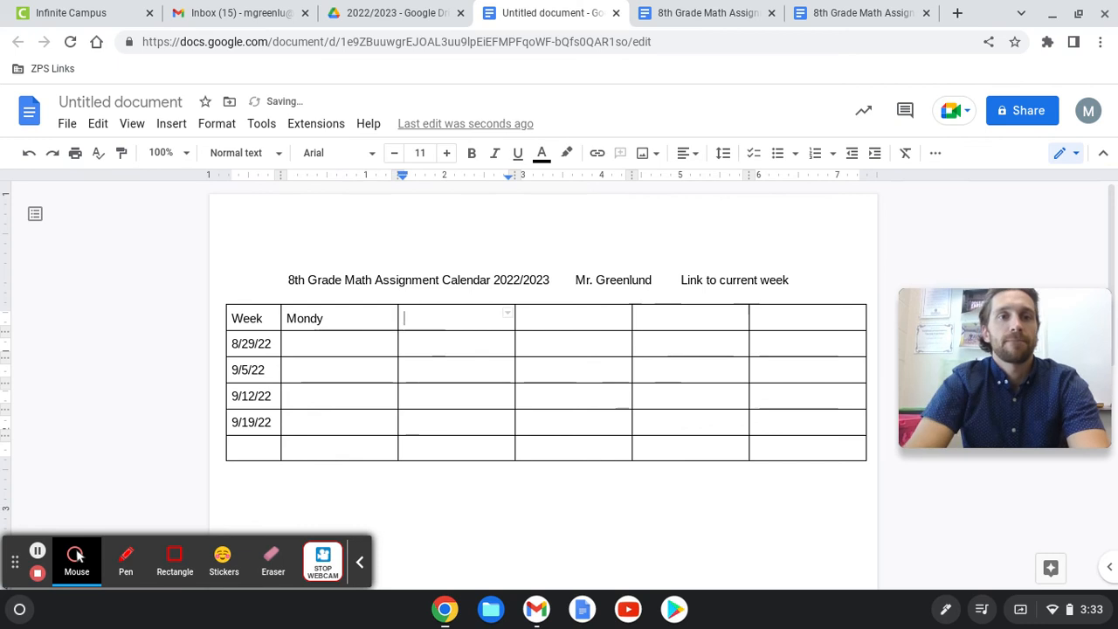
click(331, 320)
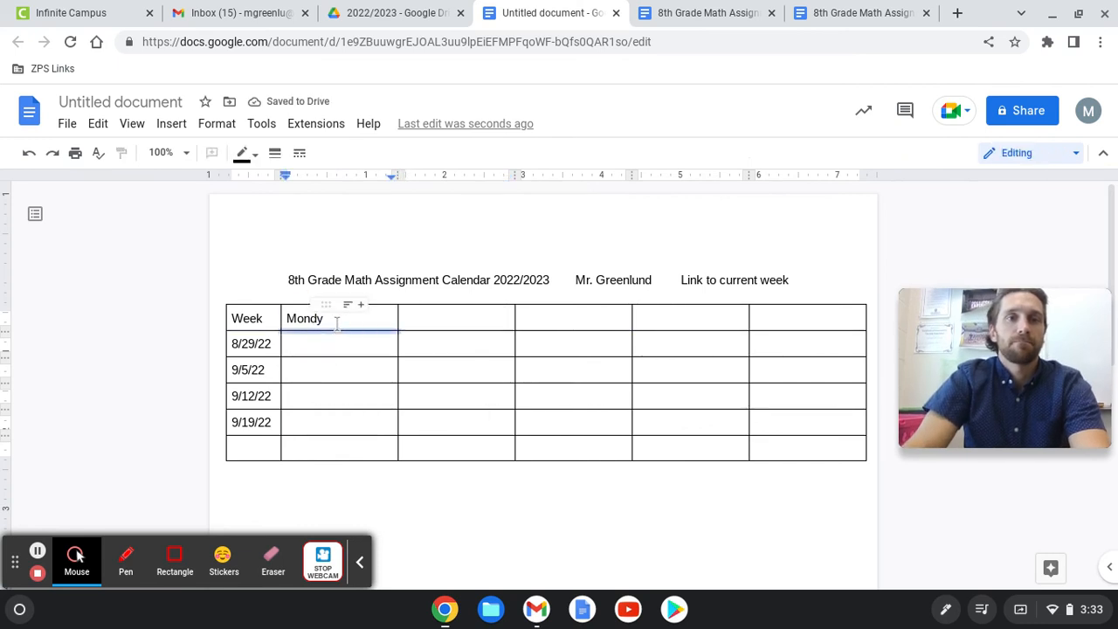
key(BackSpace)
text(ay)
Enter Tuesday, Wednesday, Thursday and Friday as the remaining column headings
key(Tab)
text(Tuesday)
key(Tab)
text(Wednesdda)
key(BackSpace)
key(BackSpace)
text(ay)
key(Tab)
text(Trhday)
key(Tab)
text(FRriday)
Center the Monday to Friday headings in their cells
drag(769, 320, 297, 316)
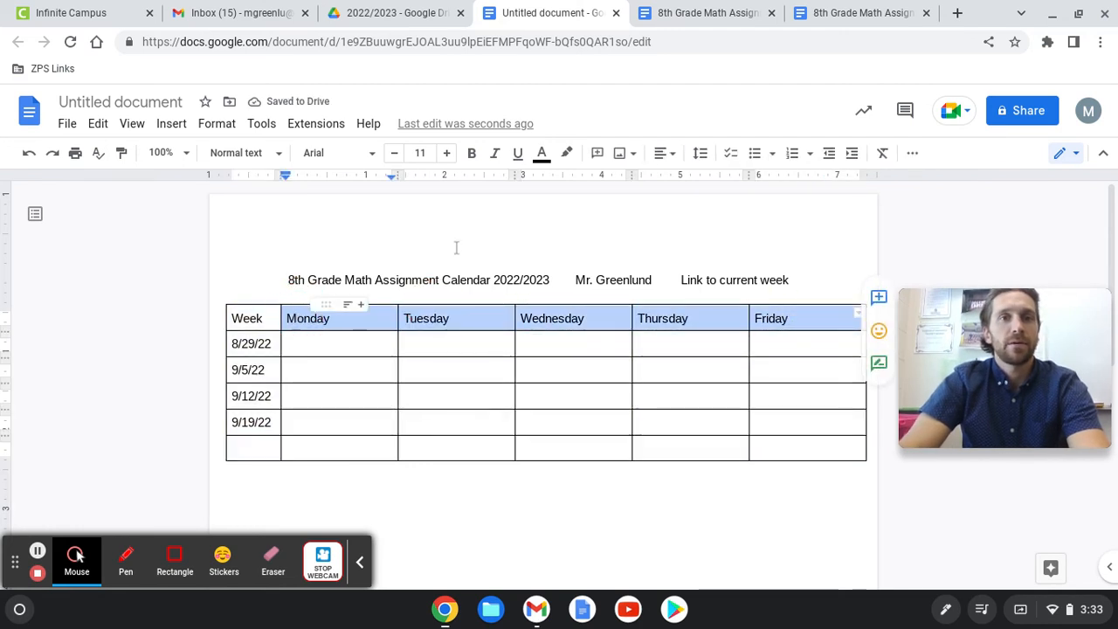
click(661, 153)
click(621, 185)
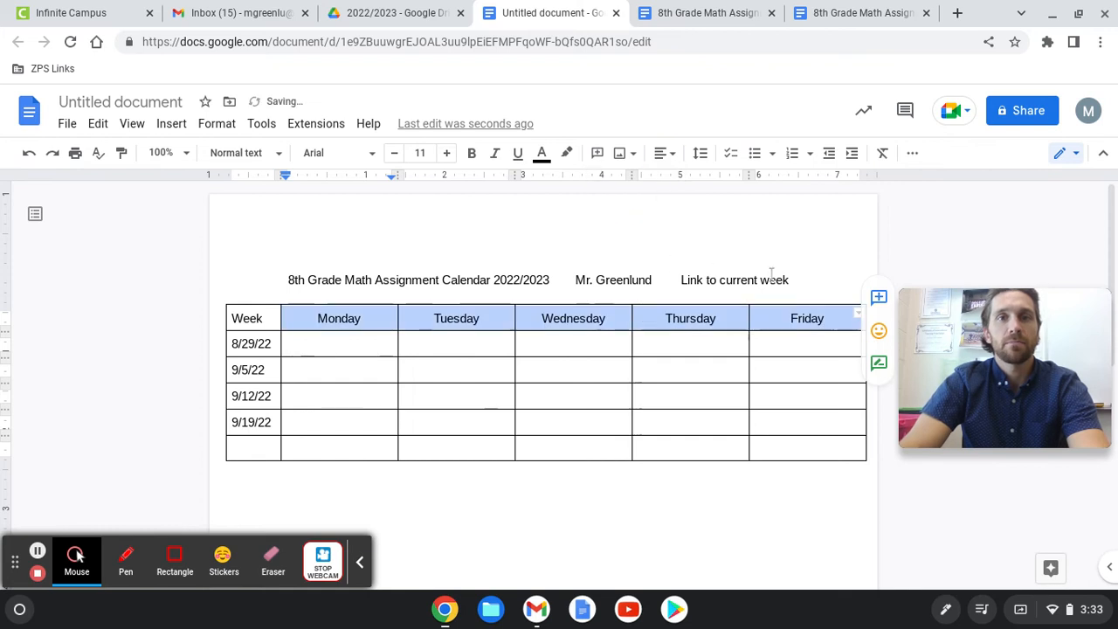
Fill the whole header row from Week to Friday with a bright purple background, following the existing calendar's color scheme
click(702, 12)
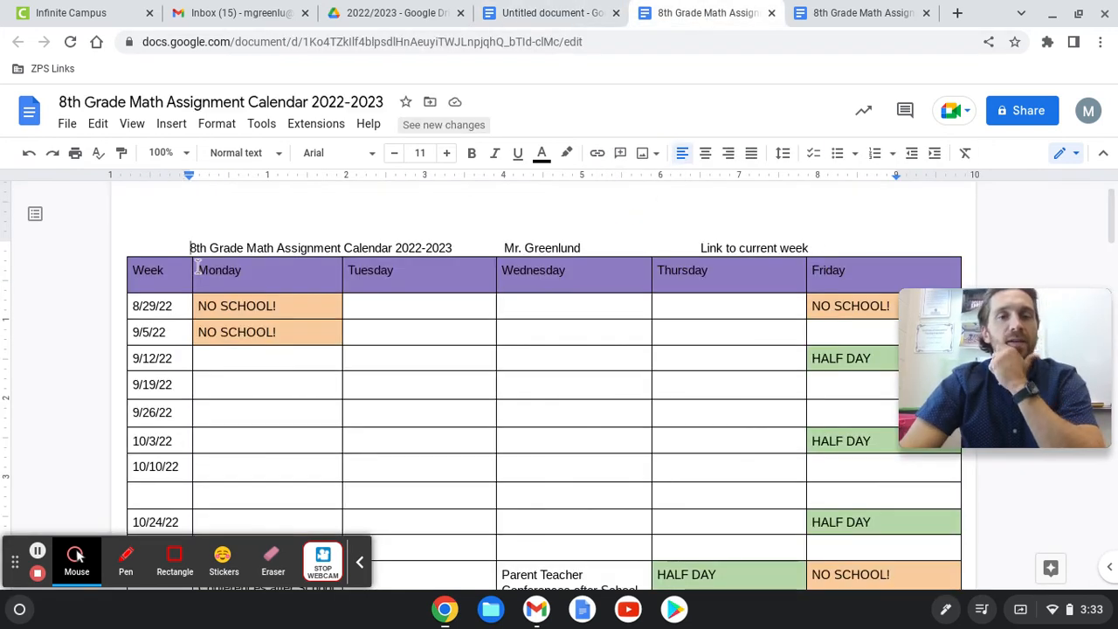
click(559, 13)
click(826, 318)
click(830, 320)
drag(831, 320, 321, 320)
click(836, 321)
drag(836, 319, 247, 316)
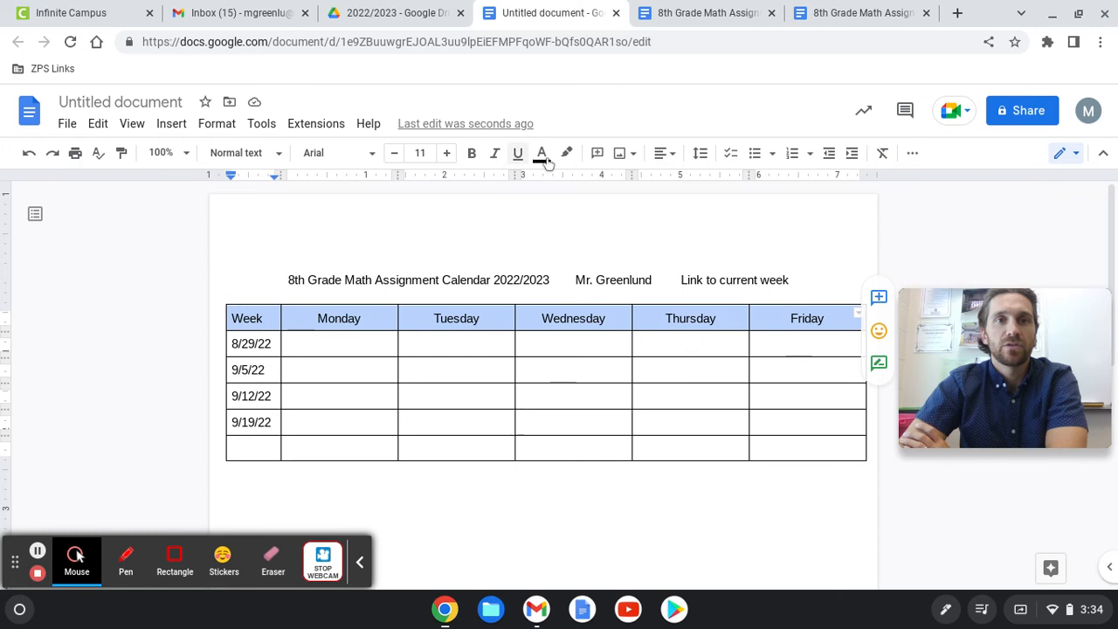
click(911, 157)
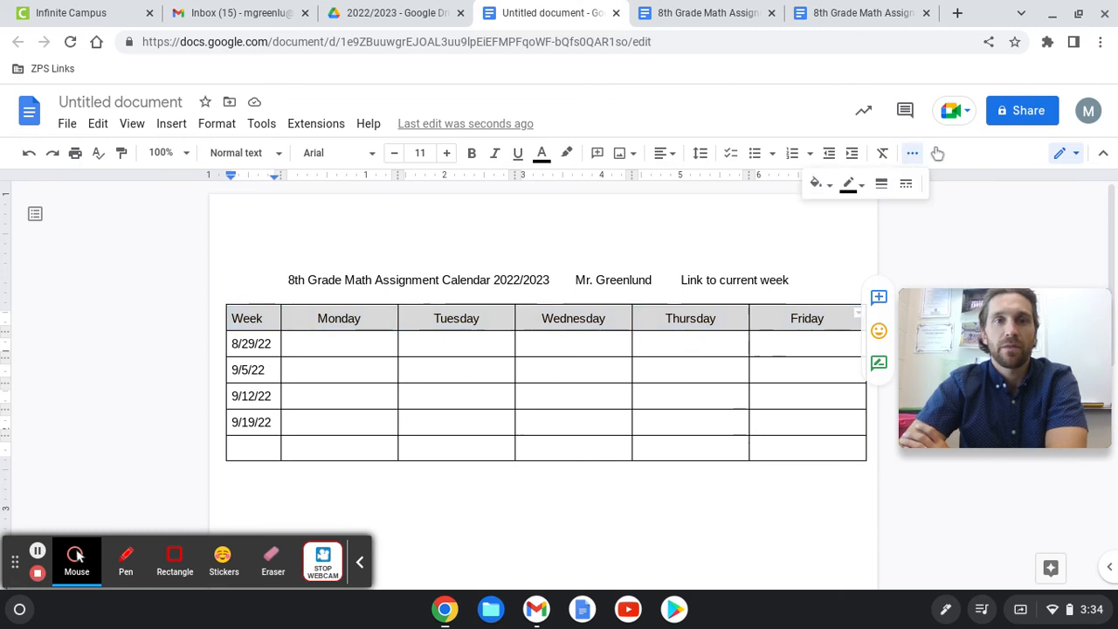
click(822, 184)
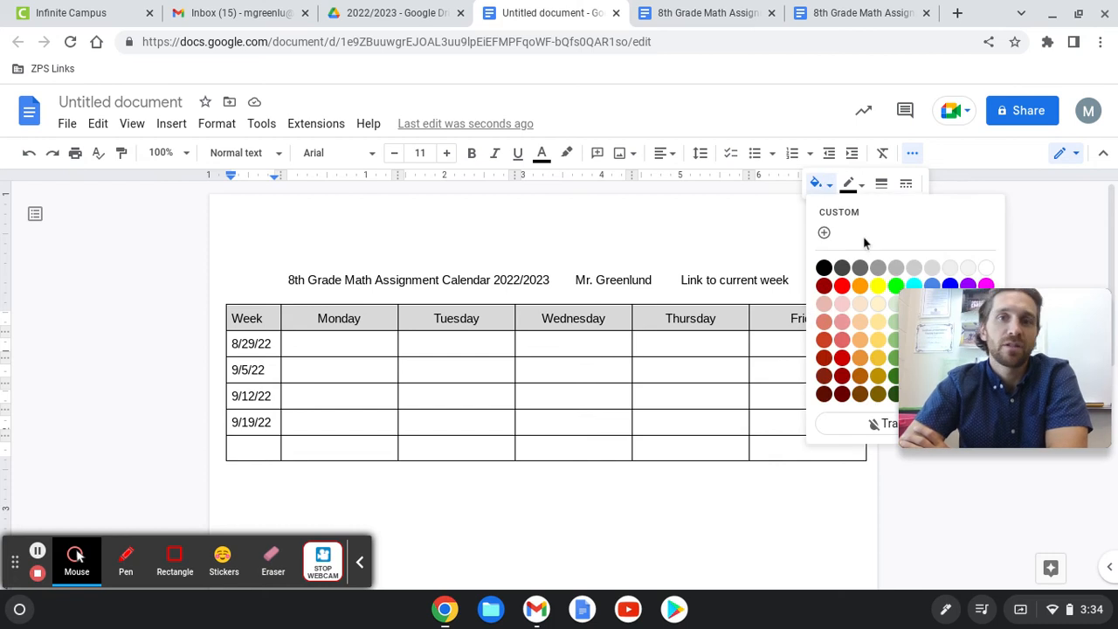
click(968, 284)
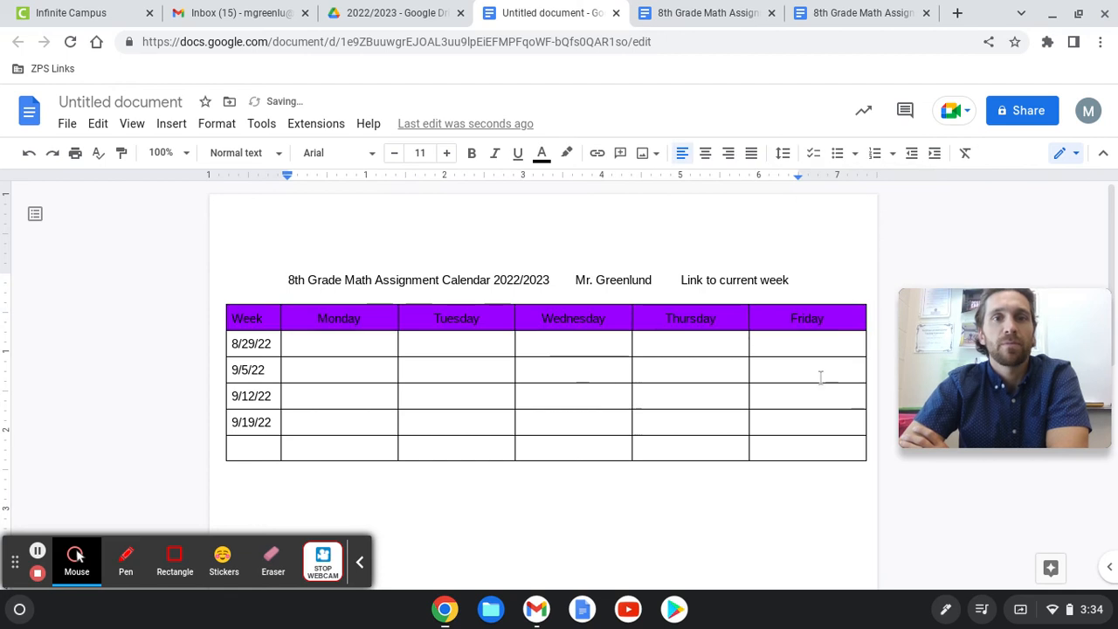
Change the background of the whole header row from Week to Friday to a muted purple, matching the existing calendar
click(847, 319)
drag(847, 320, 233, 310)
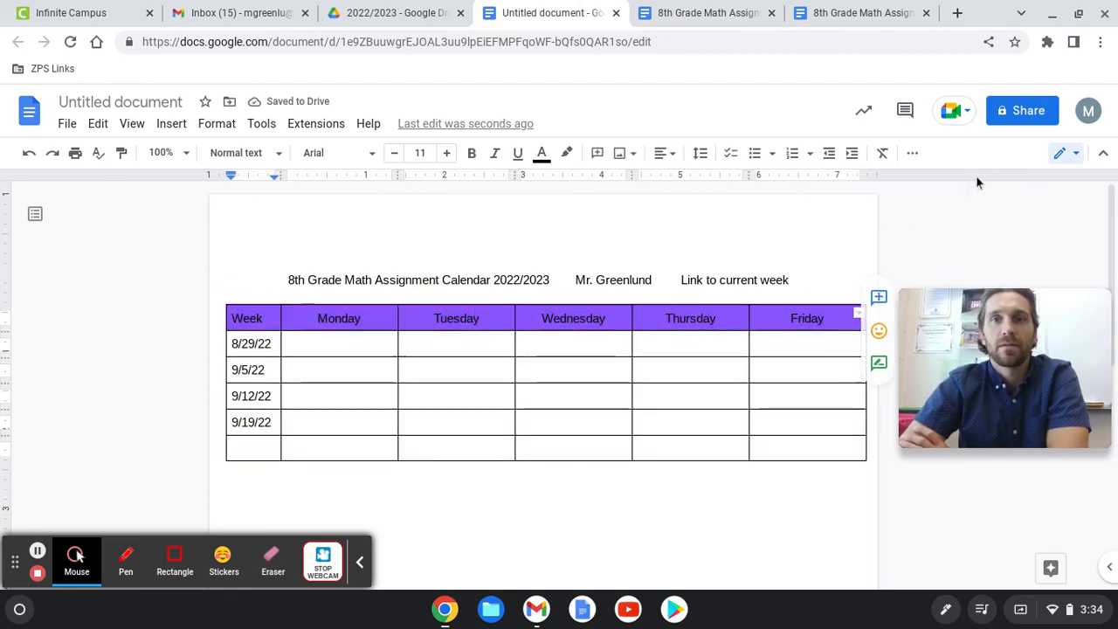
click(912, 153)
click(826, 190)
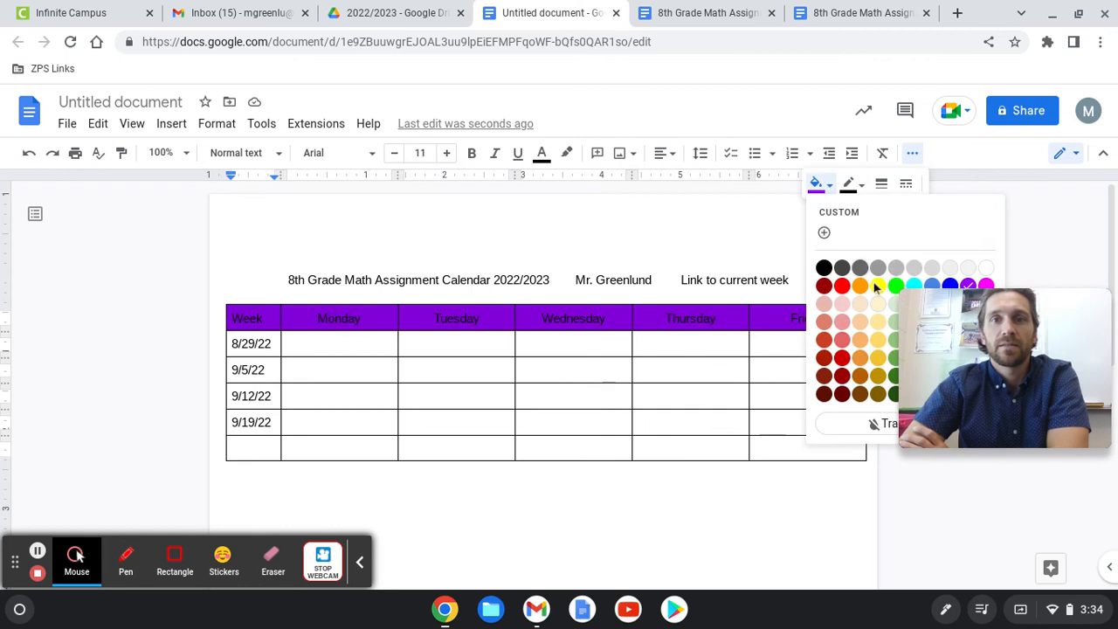
mouse_move(1055, 314)
drag(1055, 317, 1053, 329)
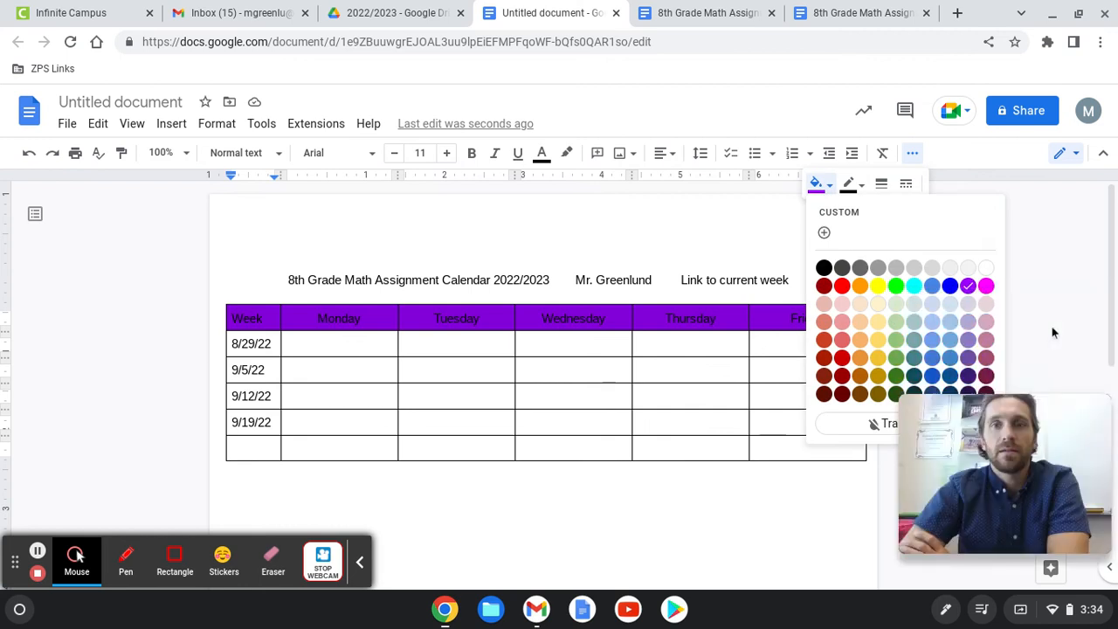
click(972, 341)
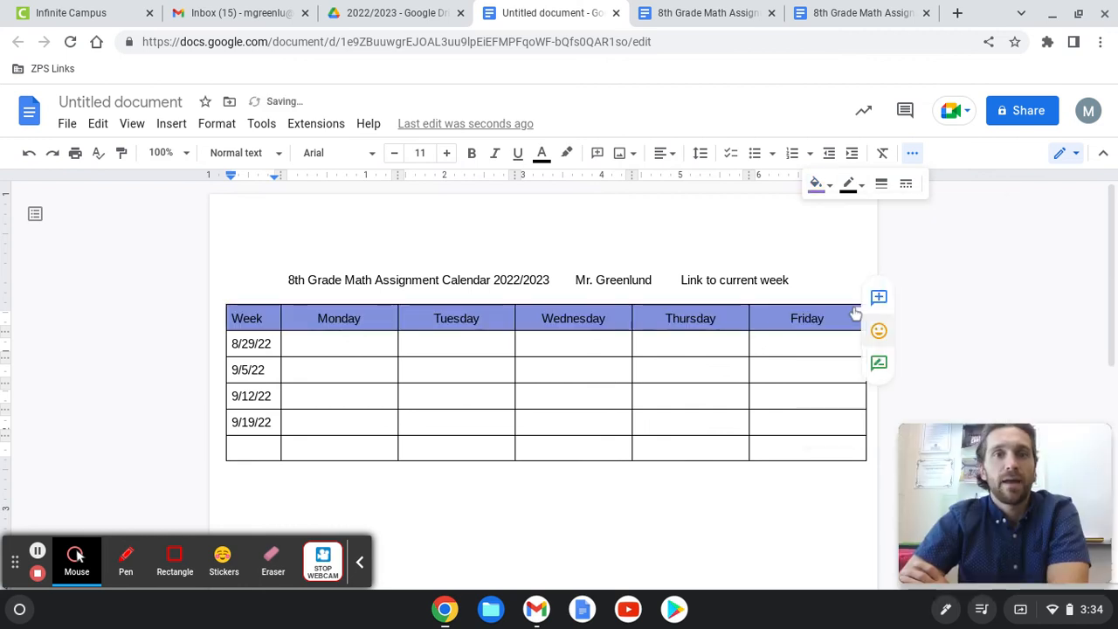
click(788, 231)
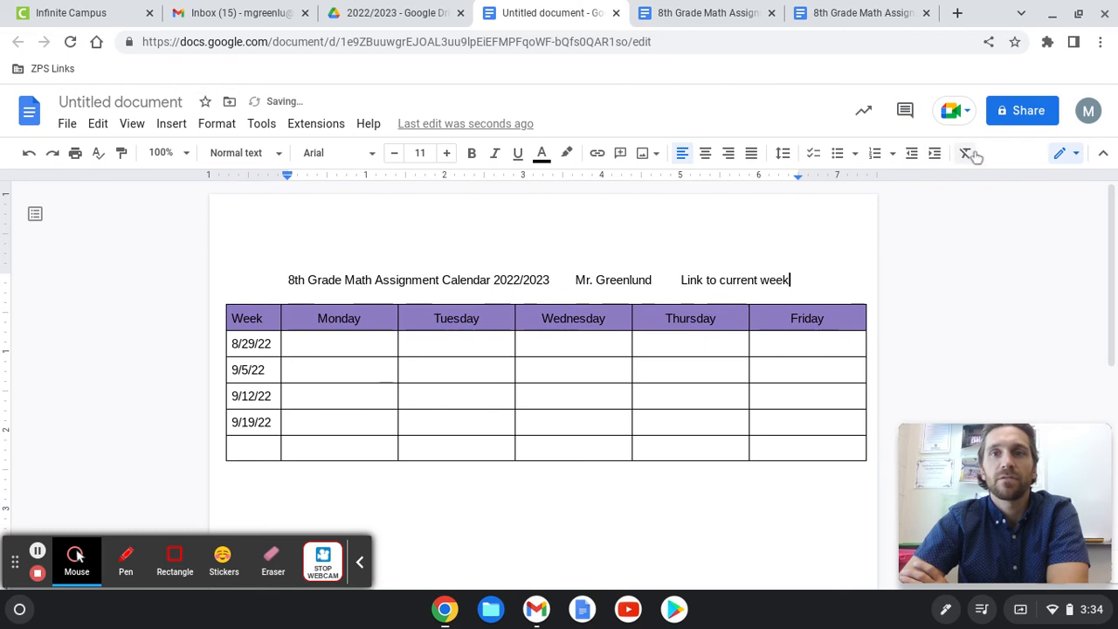
Review the background color choices for the Friday heading cell without changing its color
drag(754, 328, 778, 314)
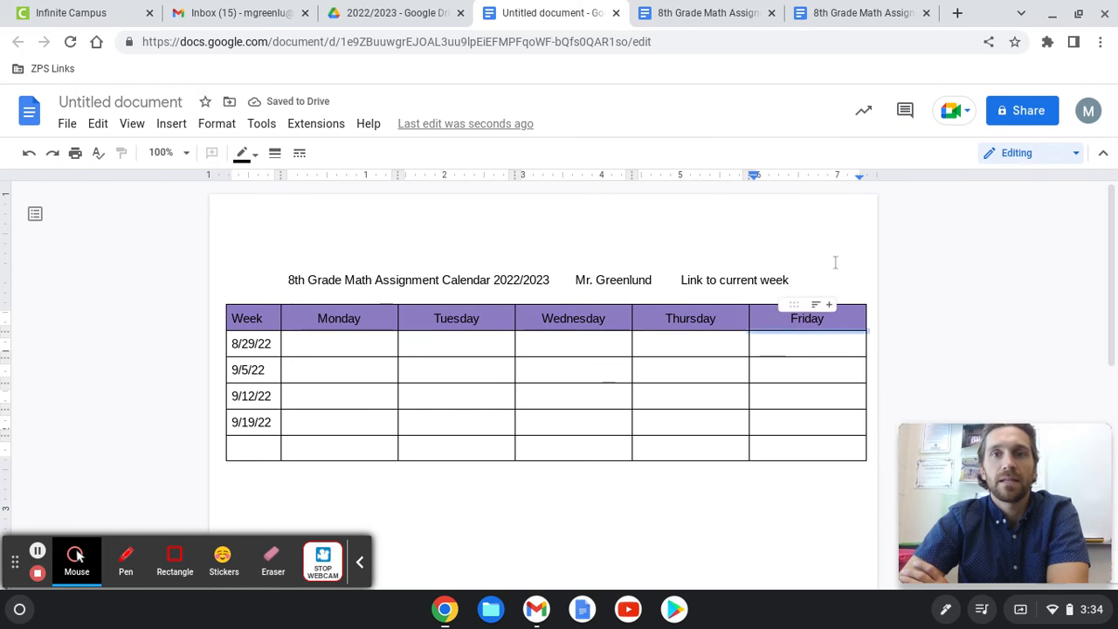
click(778, 316)
click(933, 160)
click(844, 184)
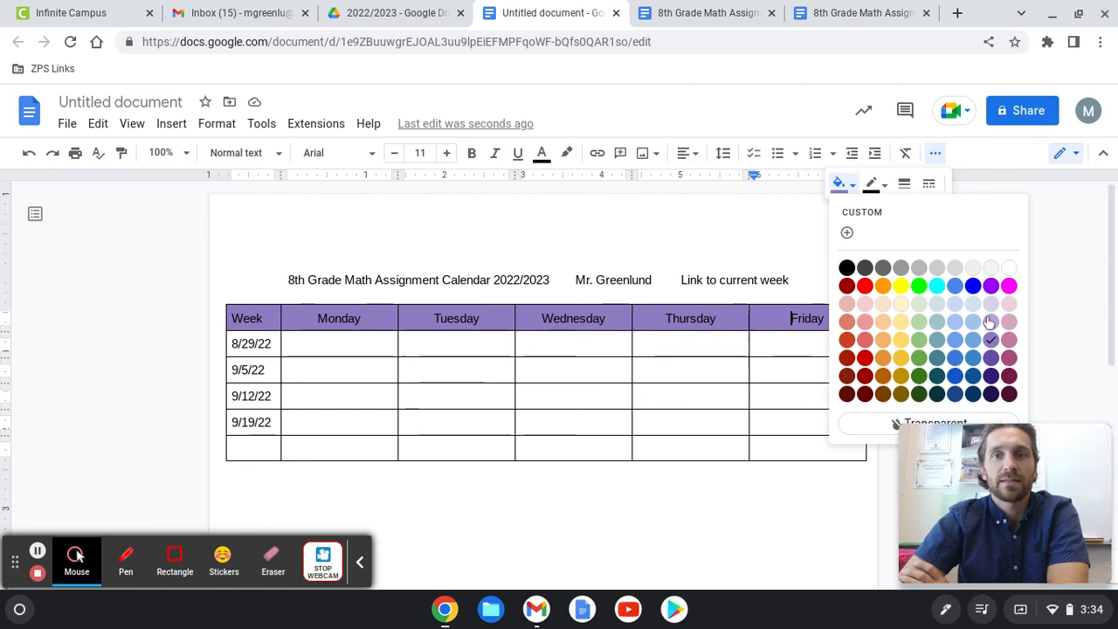
click(823, 124)
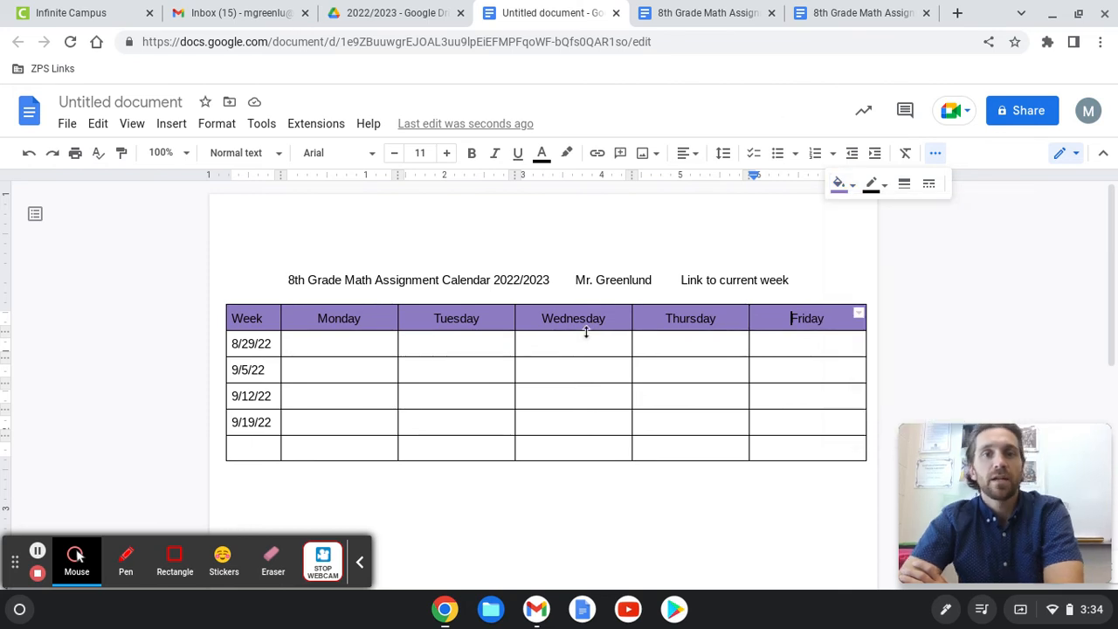
Examine the existing 2022-2023 calendar from August to June for its no-school days, half days, breaks and exam days and their colors
click(379, 349)
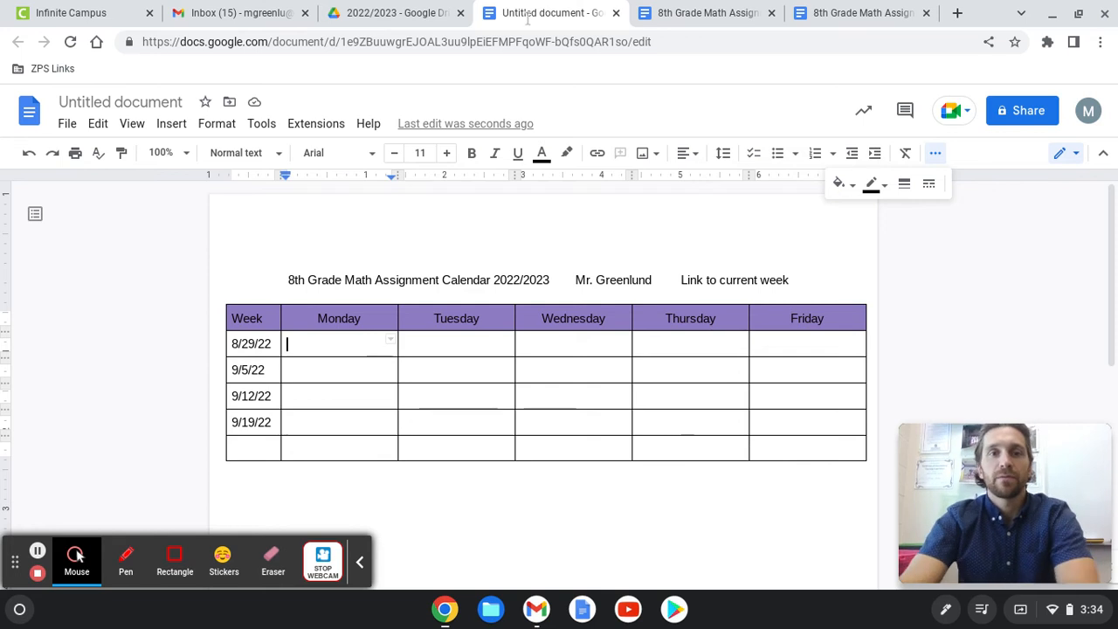
click(681, 16)
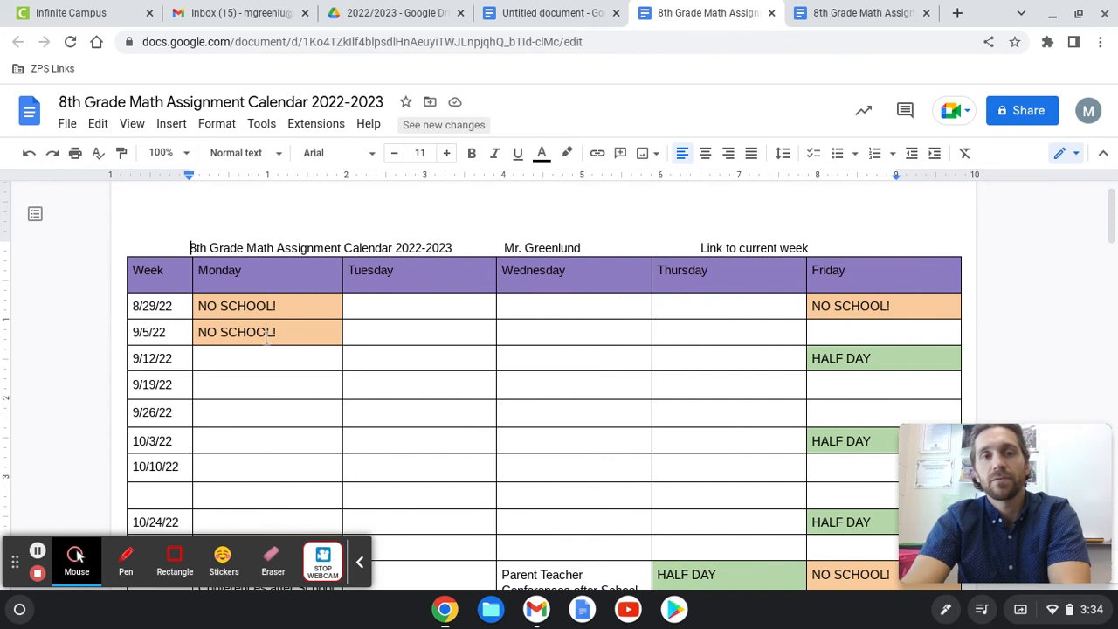
scroll(362, 325, up, 1)
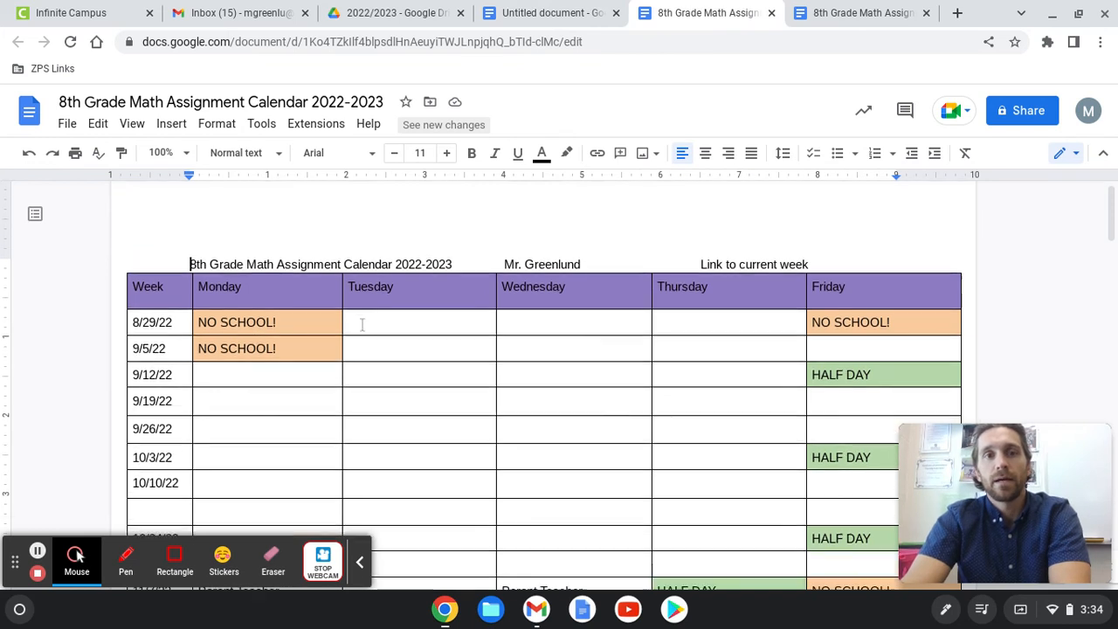
scroll(365, 324, down, 2)
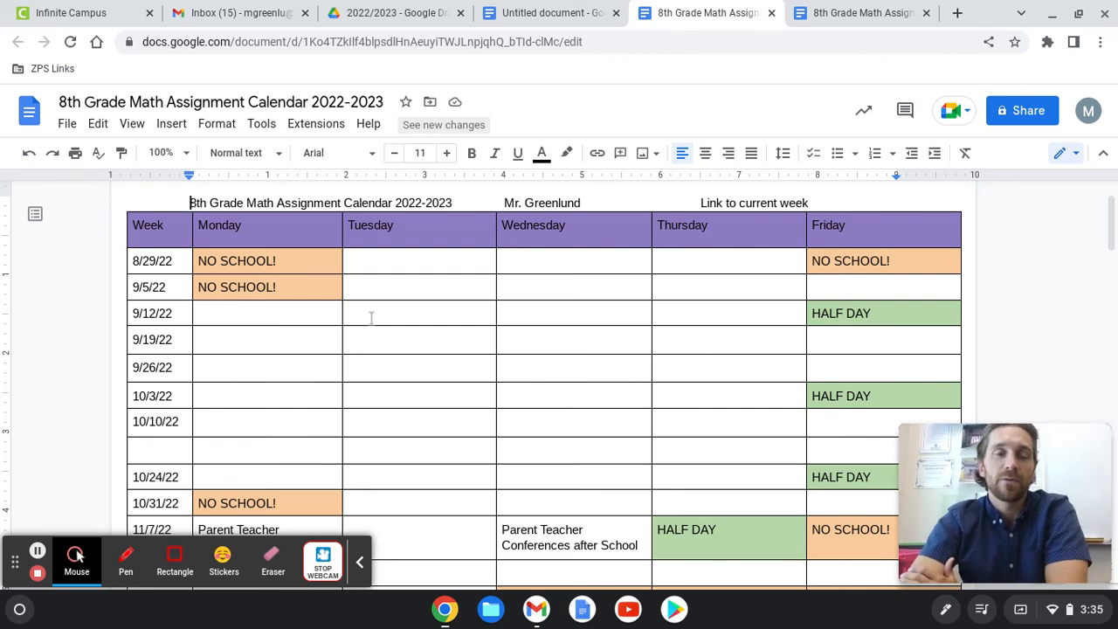
scroll(576, 395, down, 1)
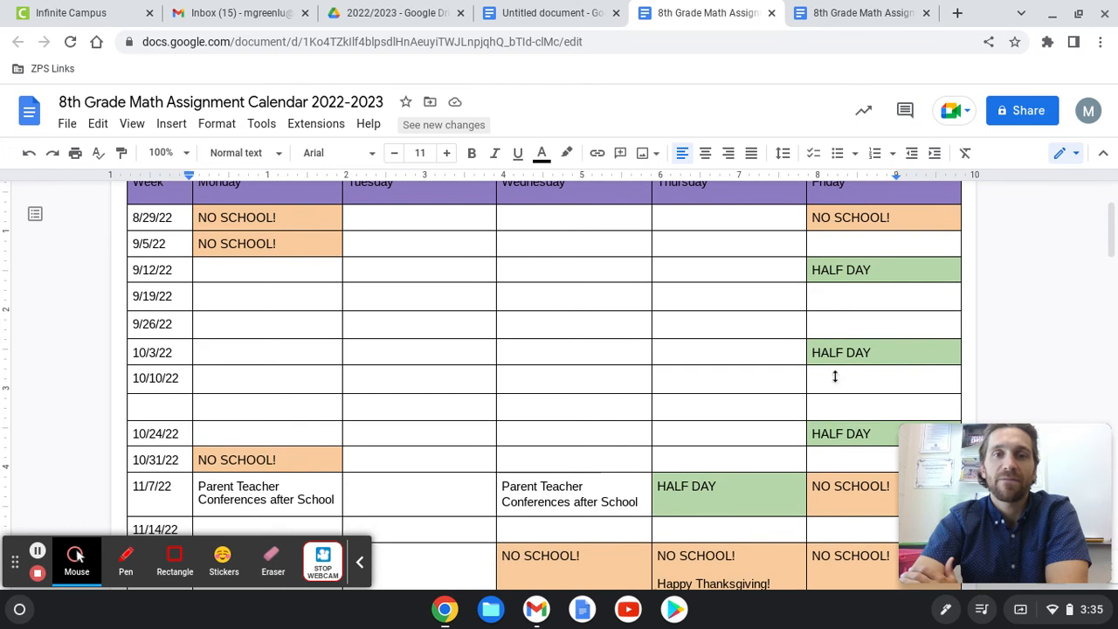
scroll(599, 487, down, 1)
scroll(600, 475, down, 5)
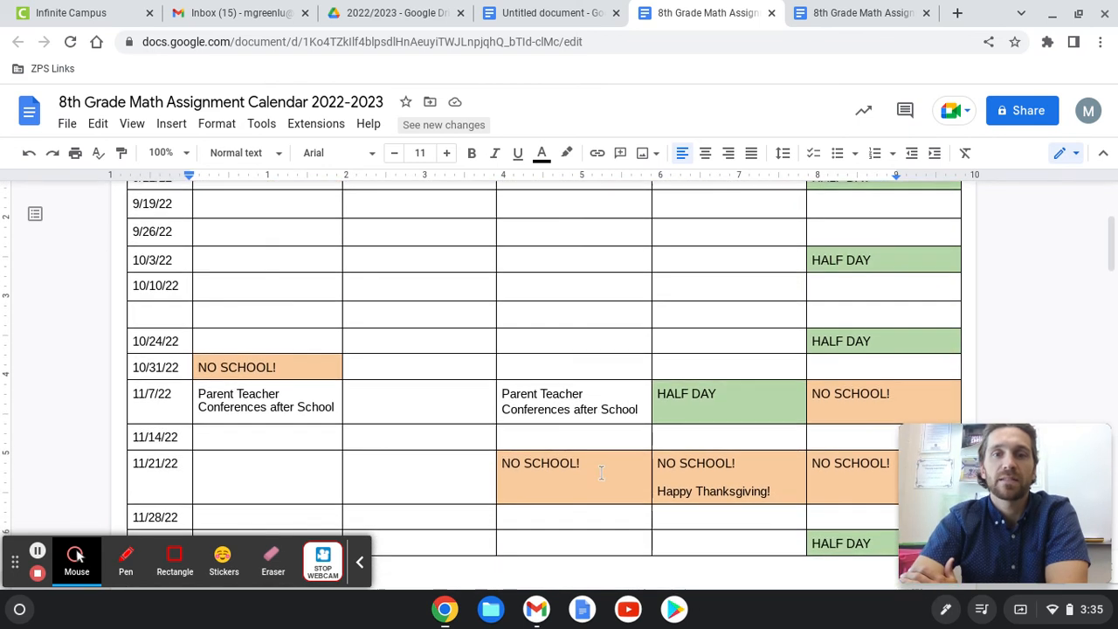
scroll(733, 424, down, 7)
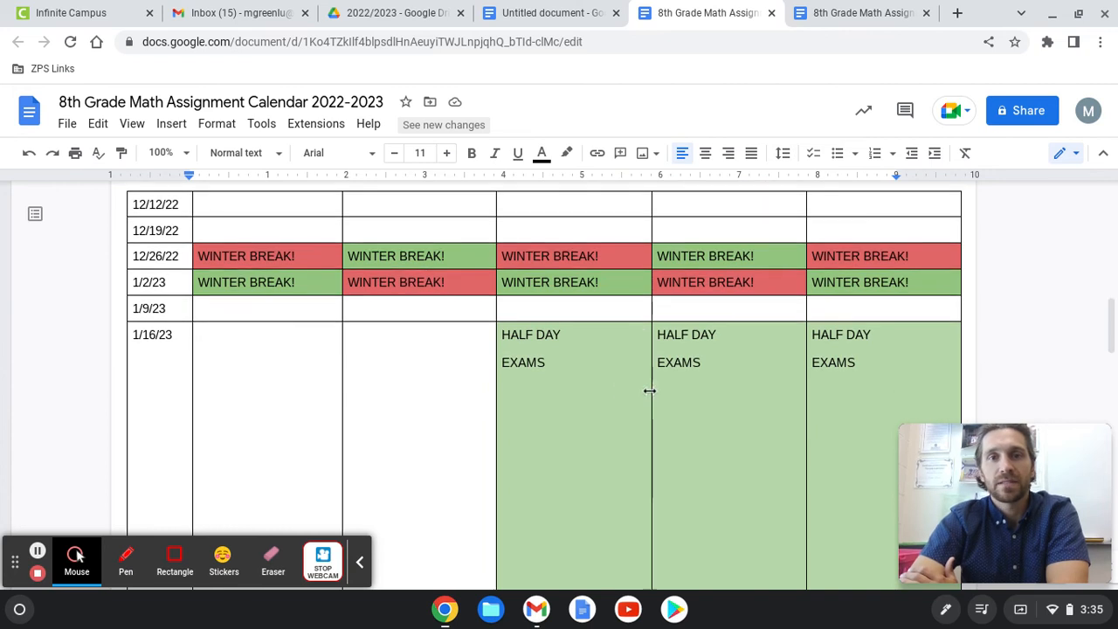
scroll(650, 390, down, 7)
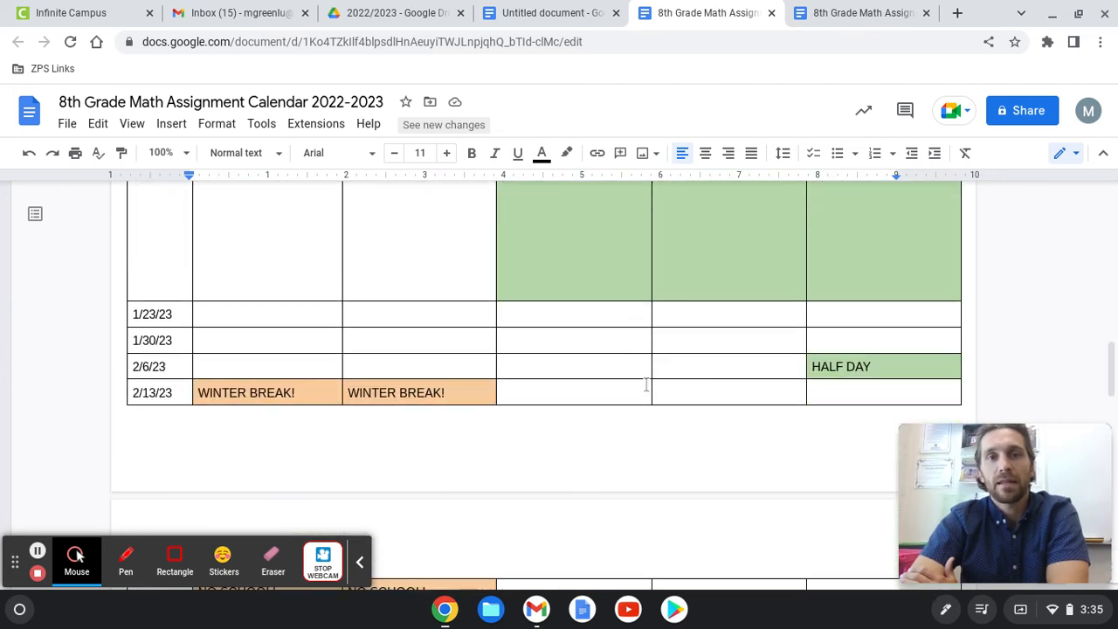
scroll(646, 385, down, 6)
scroll(643, 385, down, 8)
scroll(640, 385, down, 6)
scroll(639, 383, down, 4)
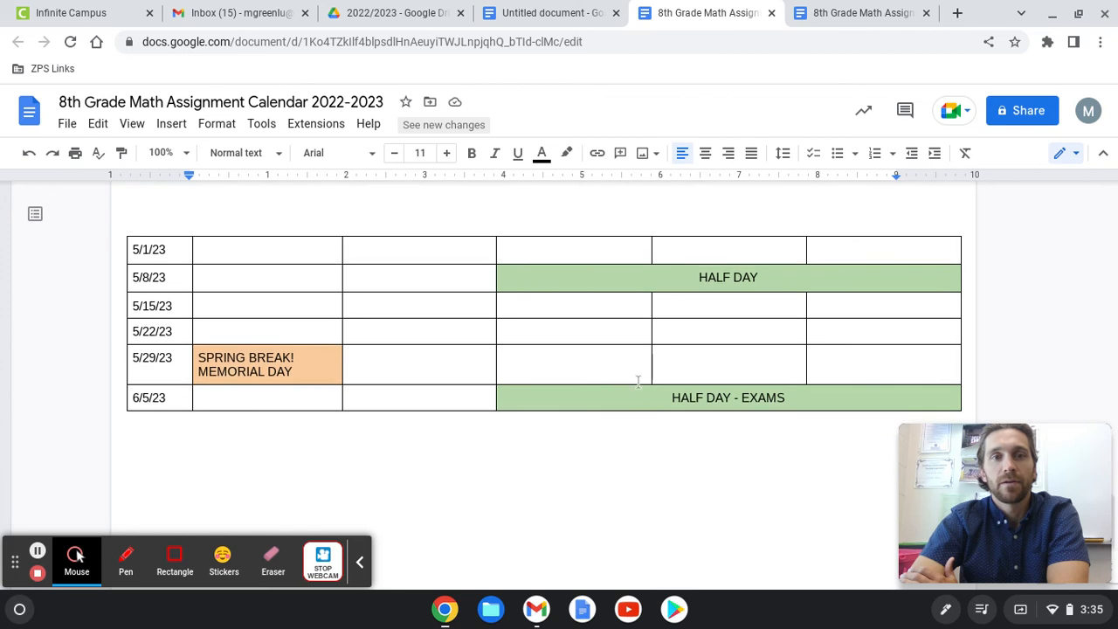
scroll(638, 381, down, 1)
scroll(639, 377, up, 20)
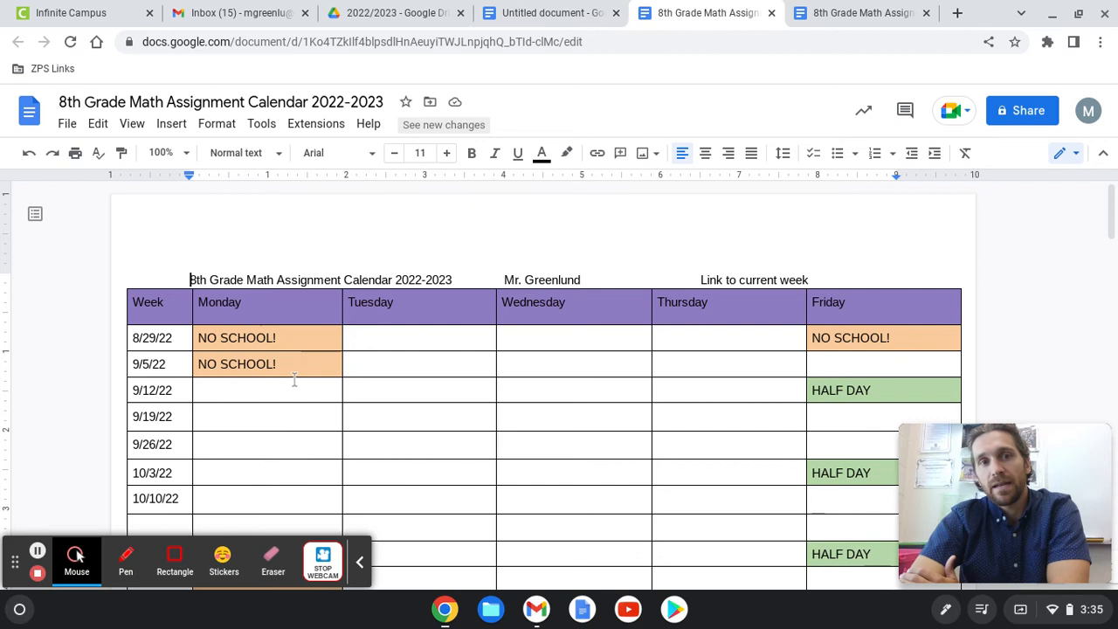
In the new document, enter "No School!" for Monday and Friday of the 8/29/22 week and Monday of the 9/5/22 week
click(515, 13)
click(323, 343)
text(No School@!)
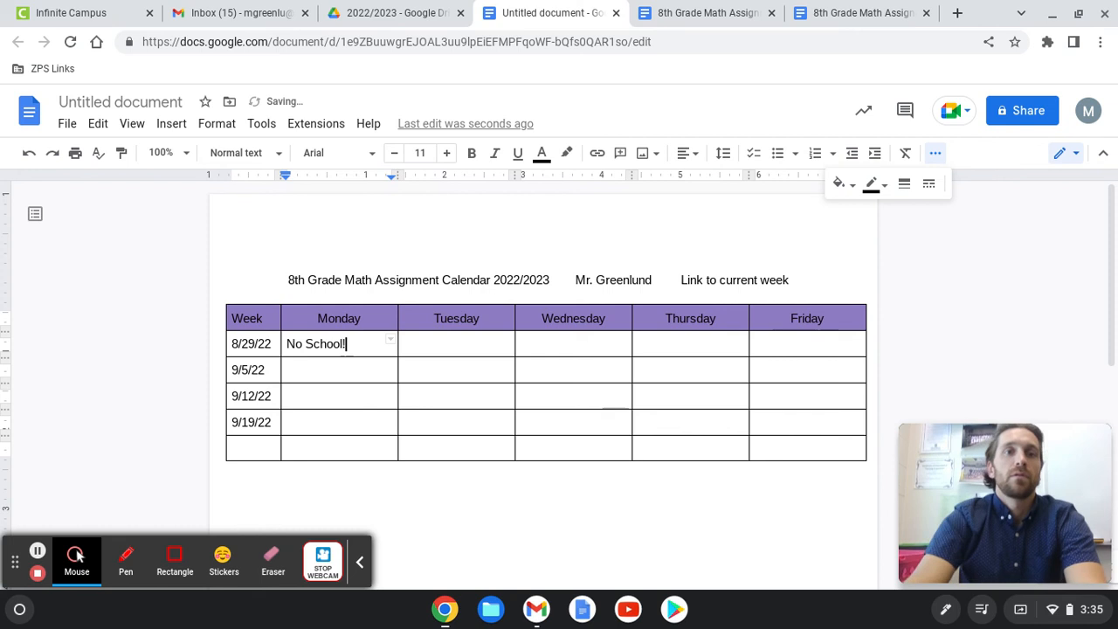
click(777, 348)
text(No School!)
click(354, 372)
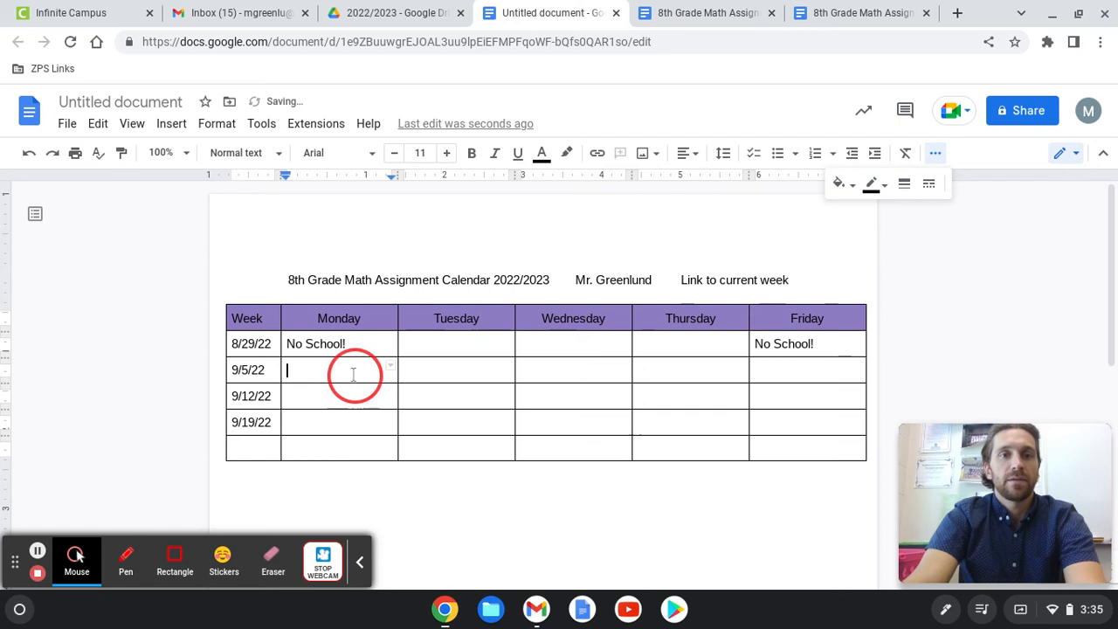
text(No Sch)
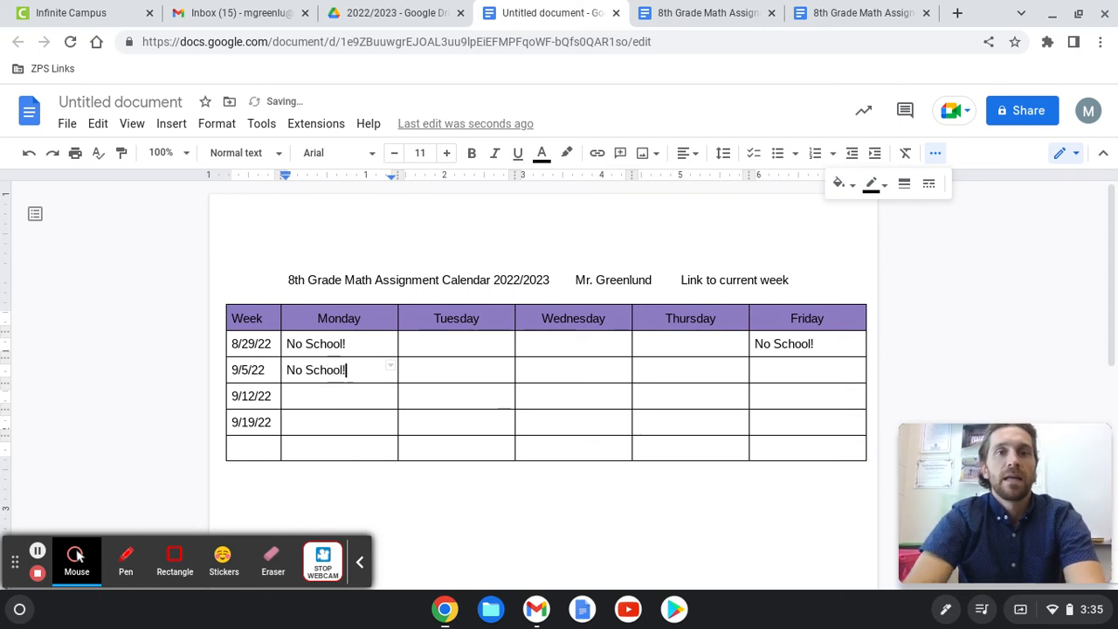
text(ool!)
Fill the two Monday "No School!" cells with a pale orange background
drag(357, 370, 295, 344)
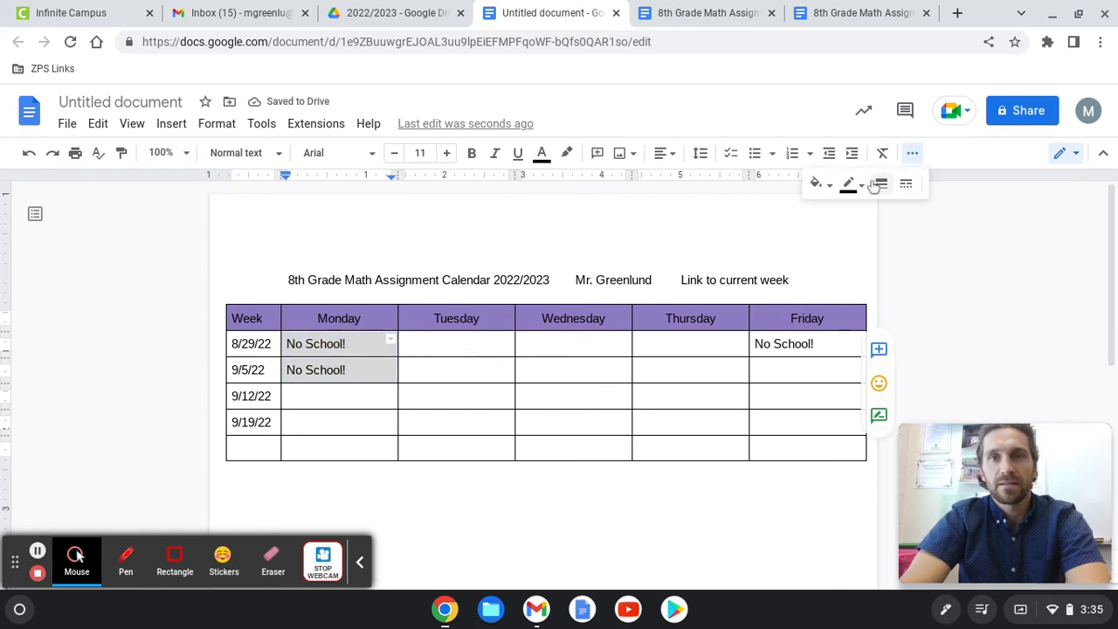
click(819, 183)
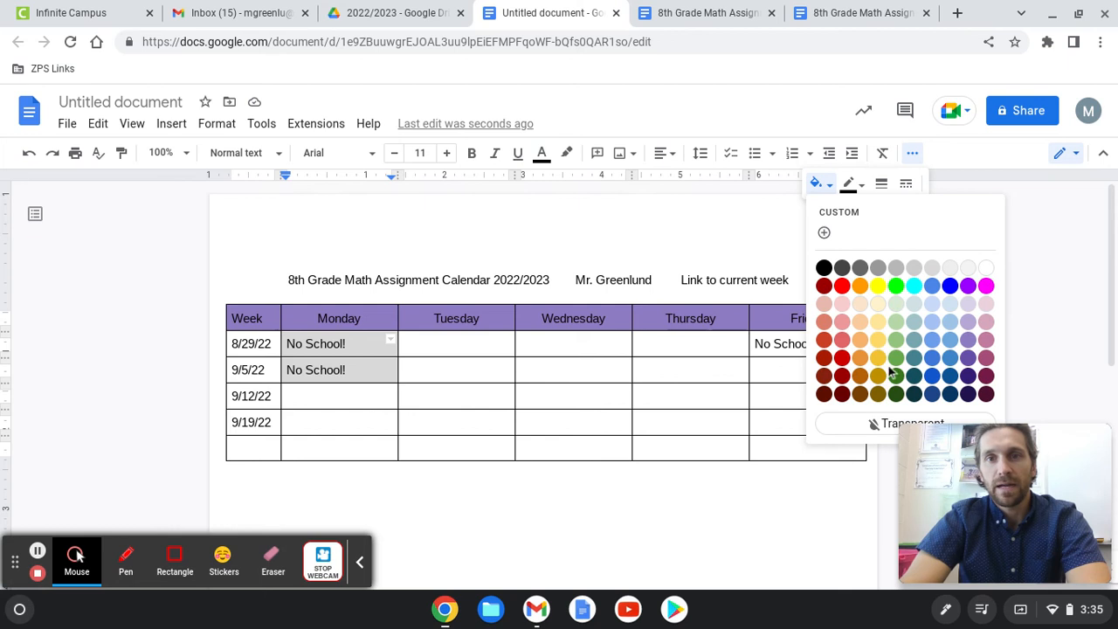
click(861, 306)
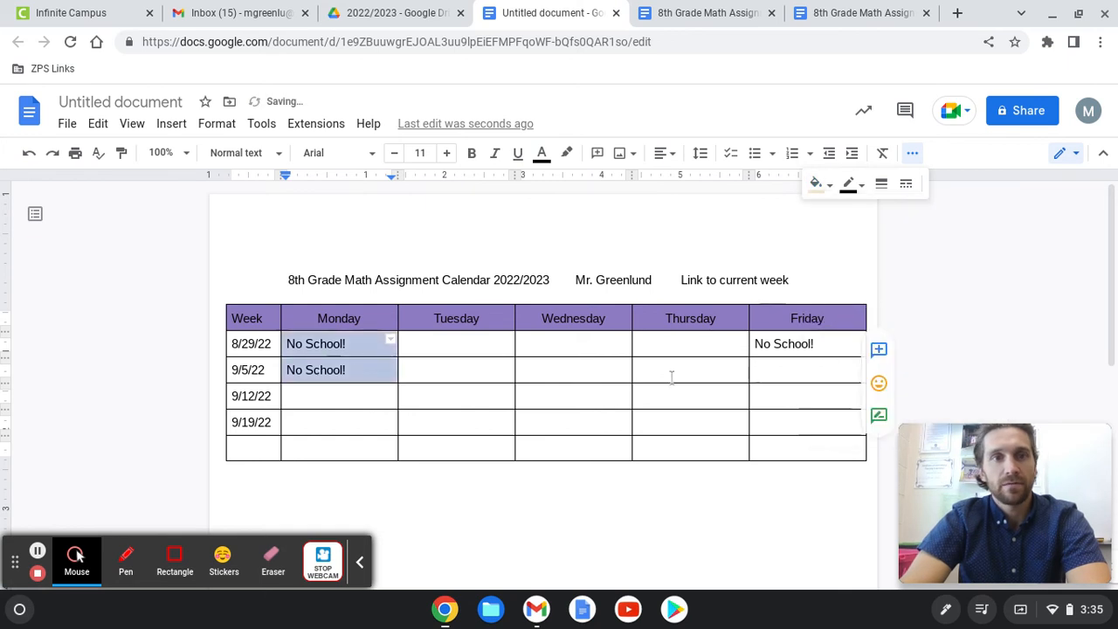
click(669, 374)
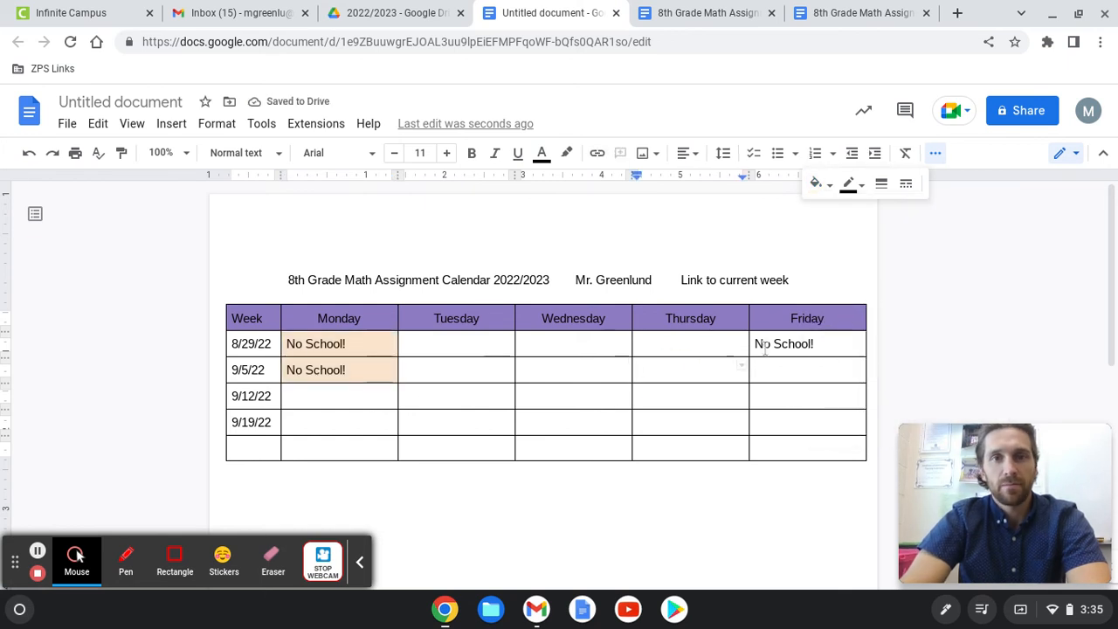
Fill the Friday "No School!" cell of the 8/29/22 week with the same pale orange as the Monday cells
drag(754, 344, 814, 344)
click(818, 185)
click(860, 320)
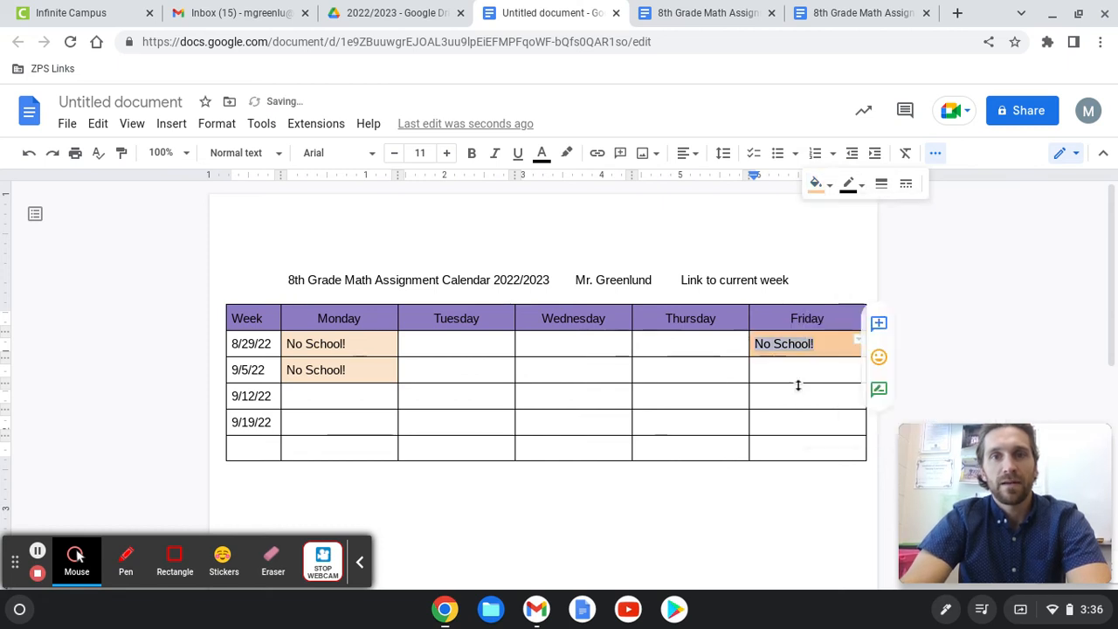
click(826, 343)
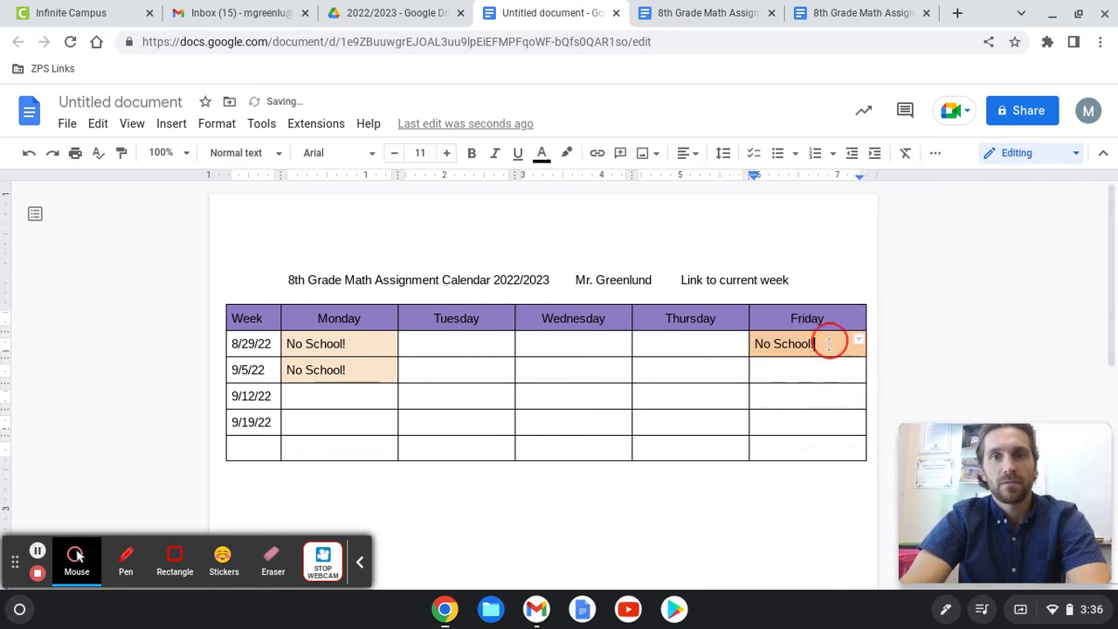
click(934, 152)
click(849, 185)
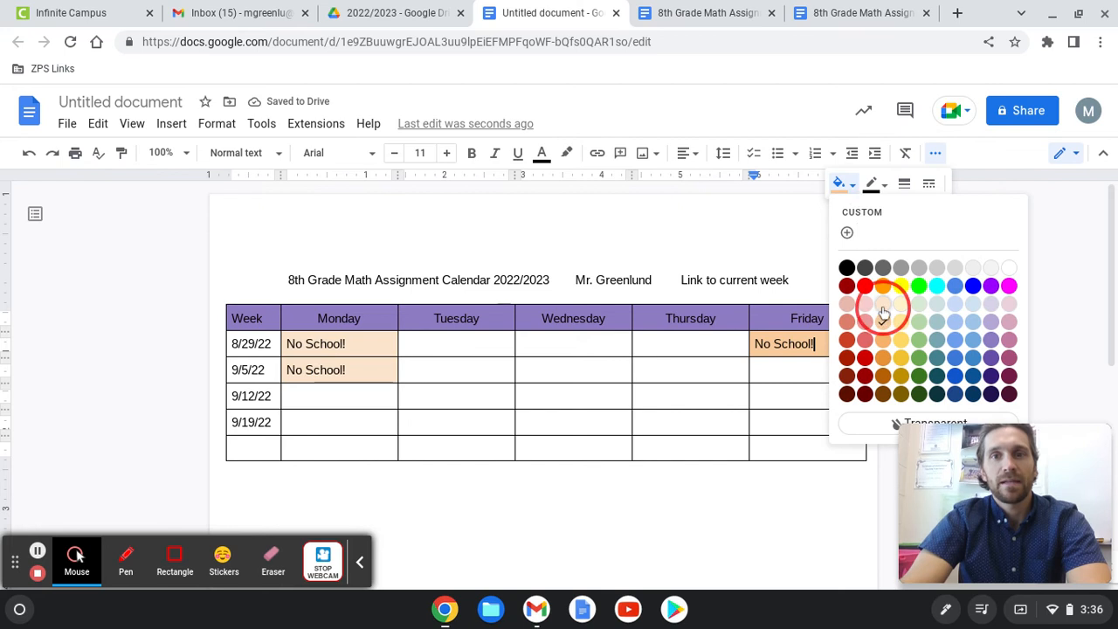
click(883, 313)
click(786, 371)
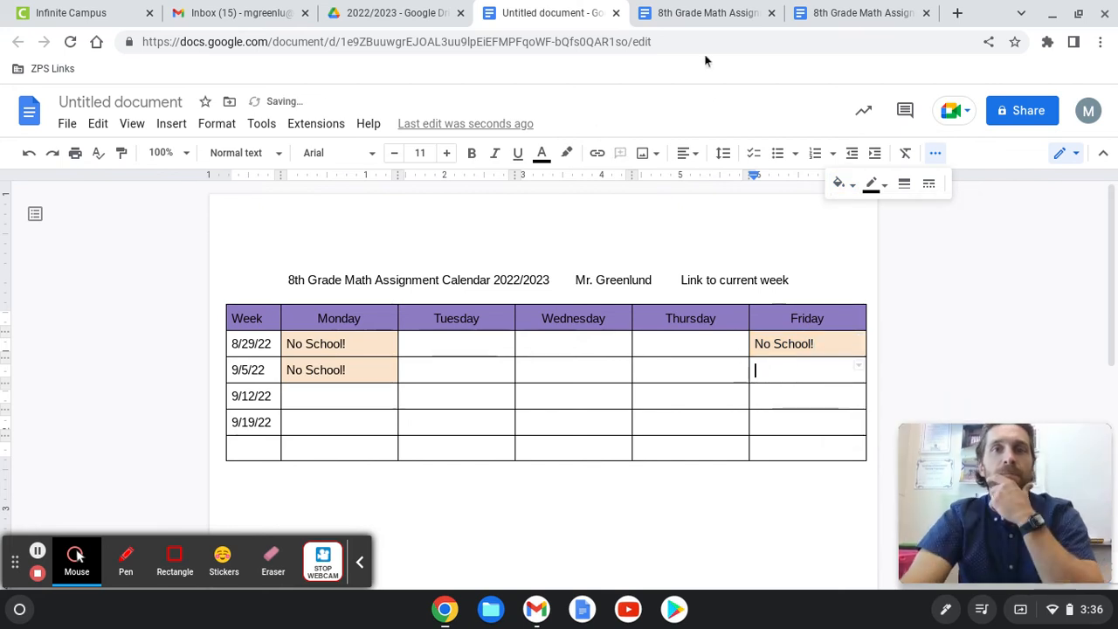
Check the existing calendar for the next special day and enter "Half Day!" for Friday of the 9/12/22 week in the new document
click(704, 12)
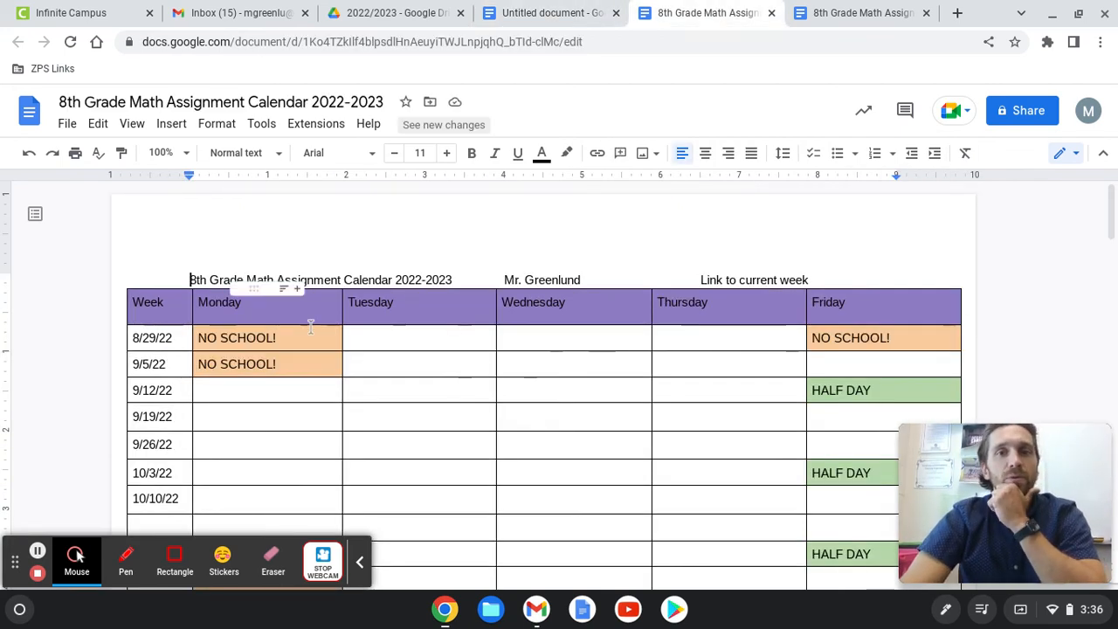
click(550, 12)
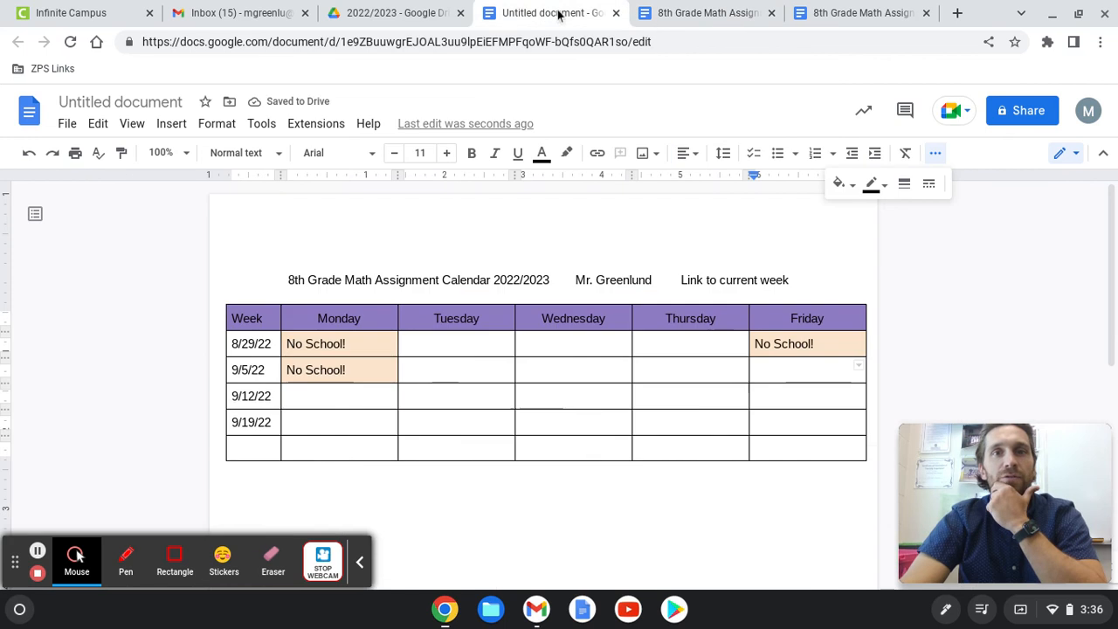
click(690, 10)
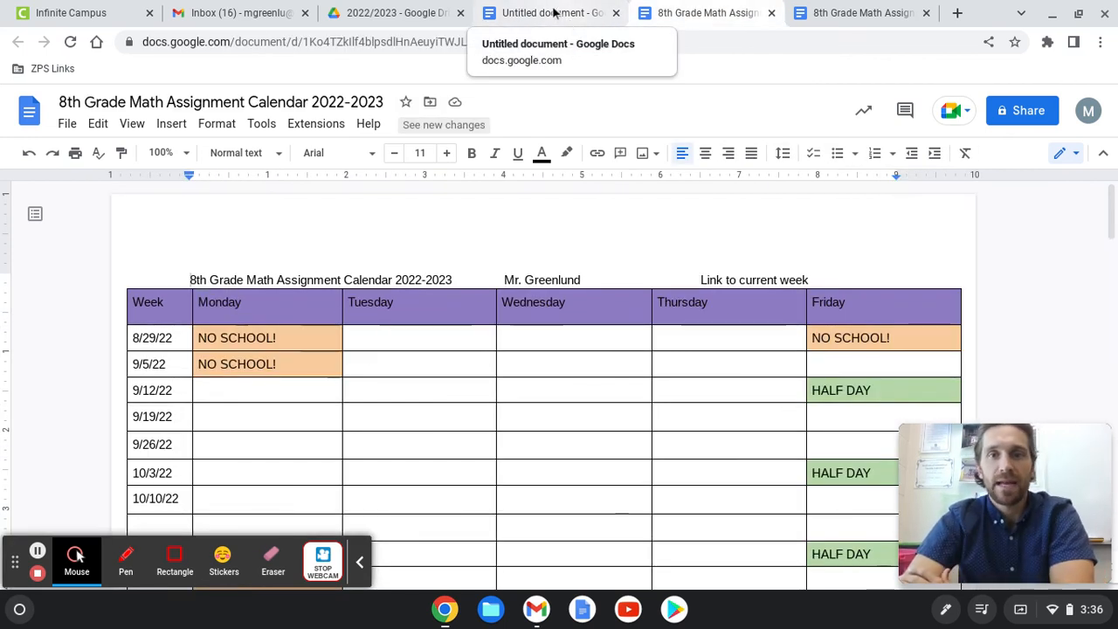
click(553, 12)
click(806, 397)
text(Half Day!)
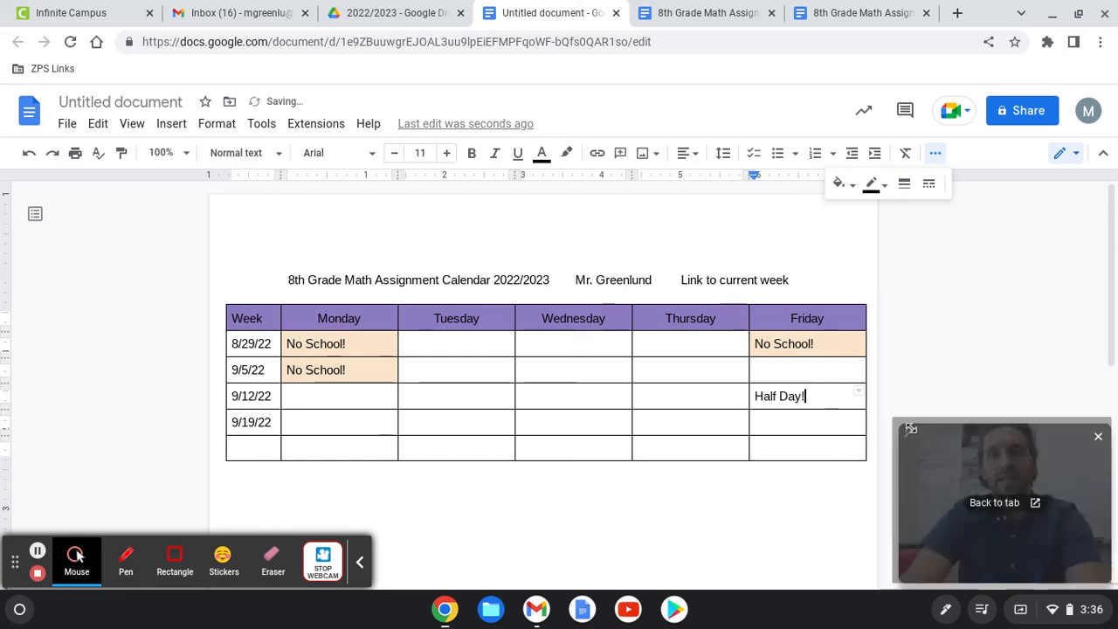
Fill the "Half Day!" cell with a light green background
drag(808, 398, 756, 400)
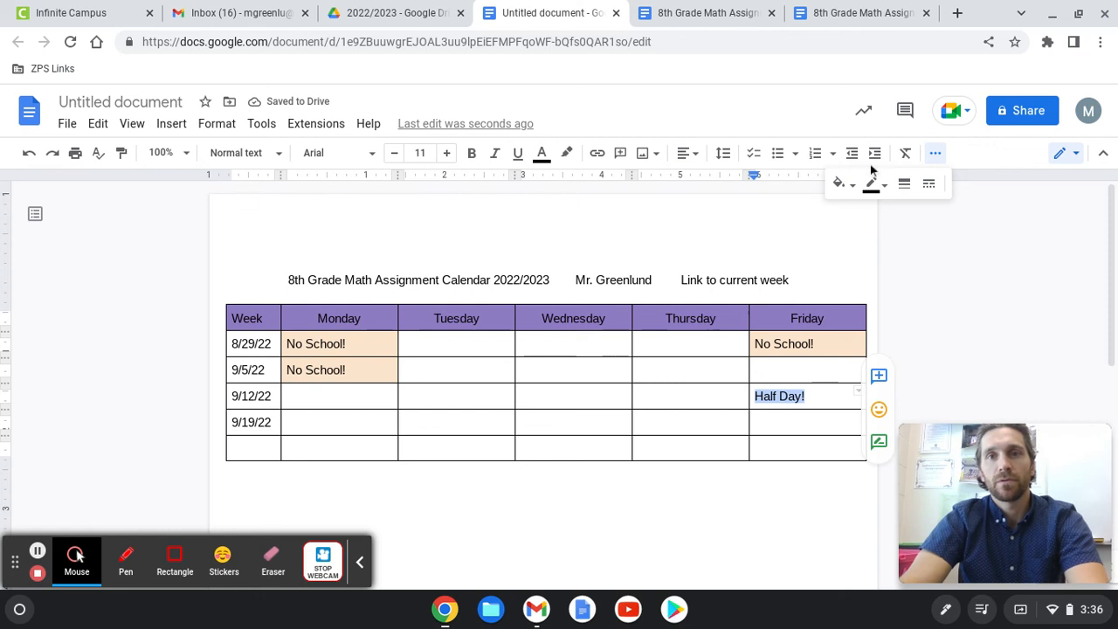
click(841, 184)
click(922, 321)
click(634, 407)
click(686, 434)
click(778, 422)
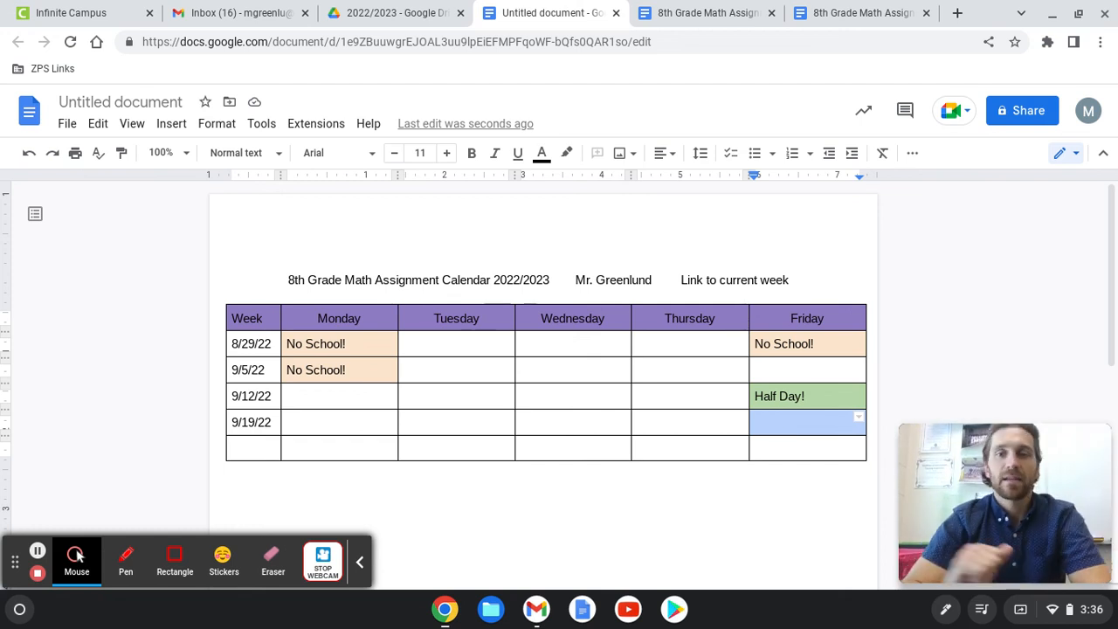
click(732, 442)
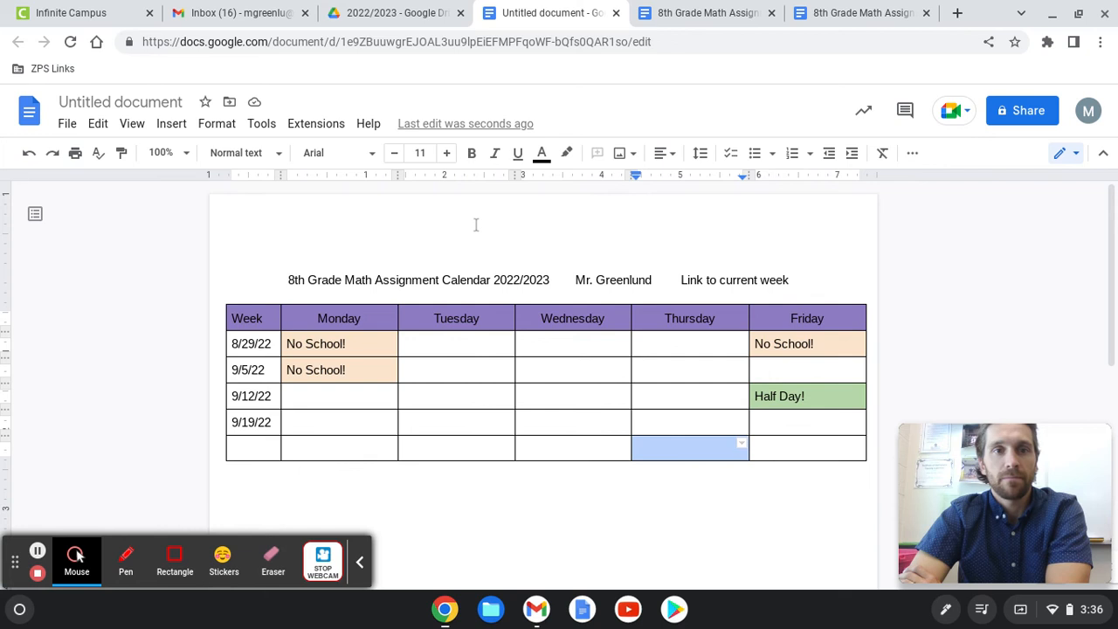
click(631, 487)
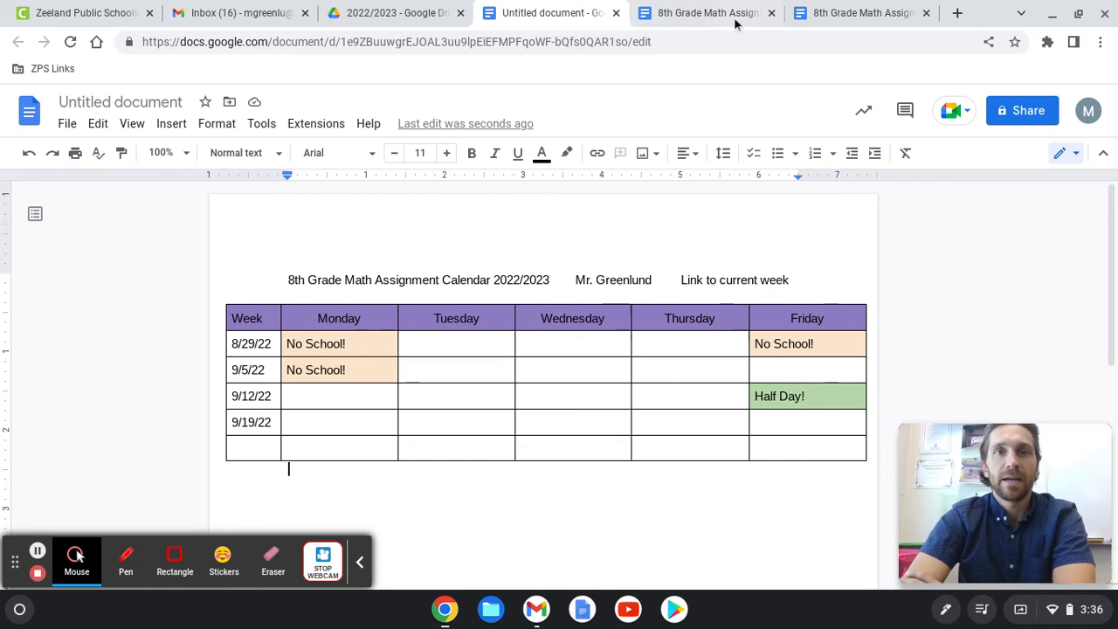
Review the filled-in weeks of the 2021-2022 calendar and compare the prepared 2022-2023 calendar with the untitled document
click(848, 15)
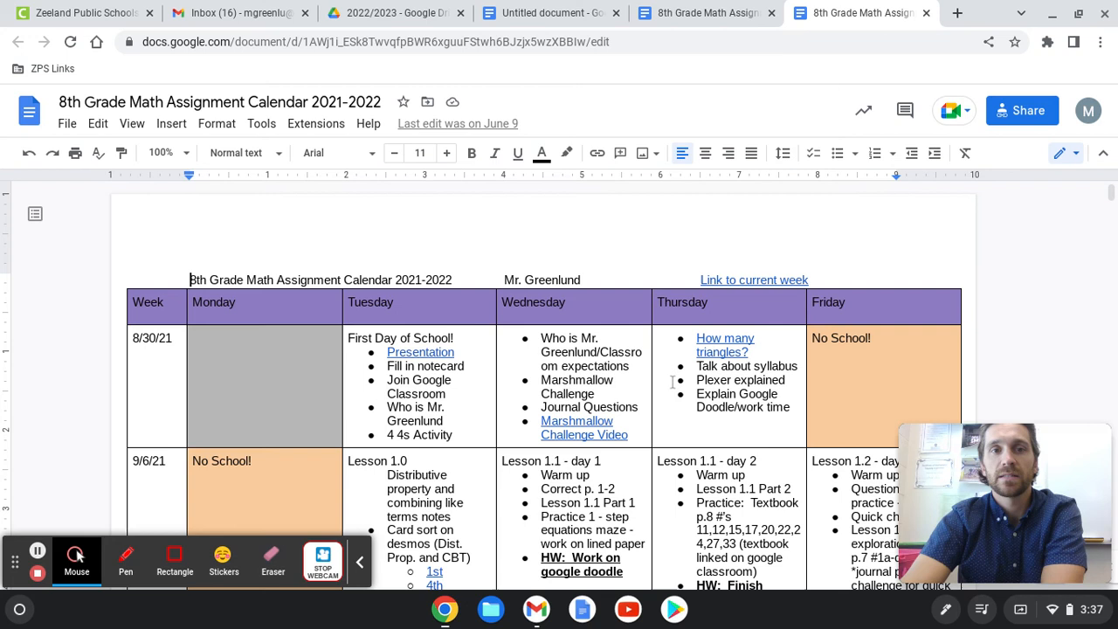
scroll(672, 380, down, 3)
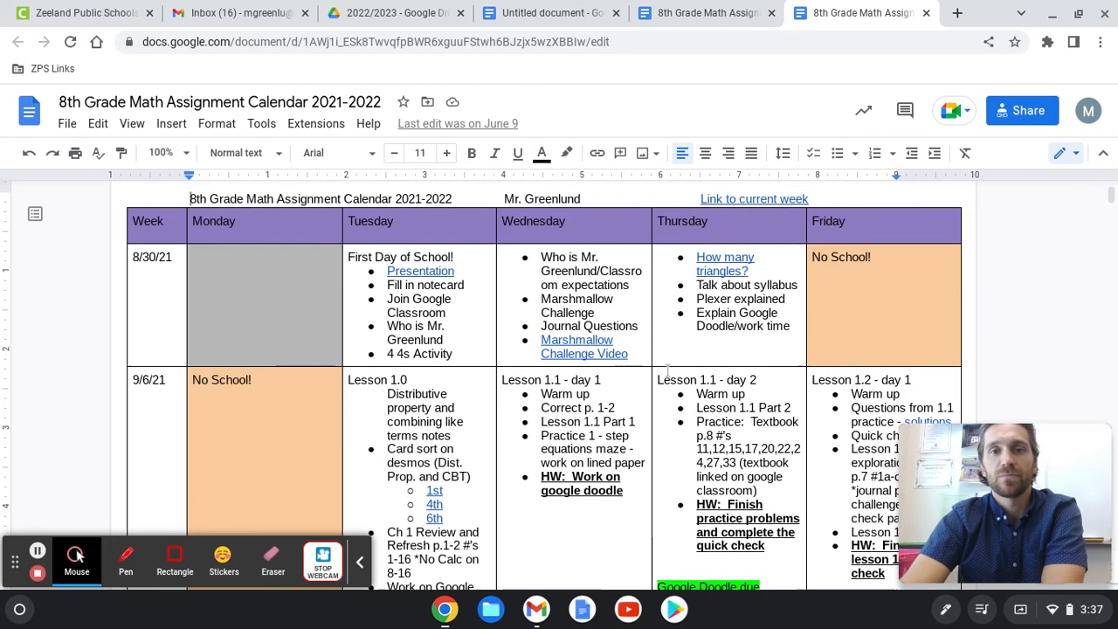
scroll(667, 371, down, 1)
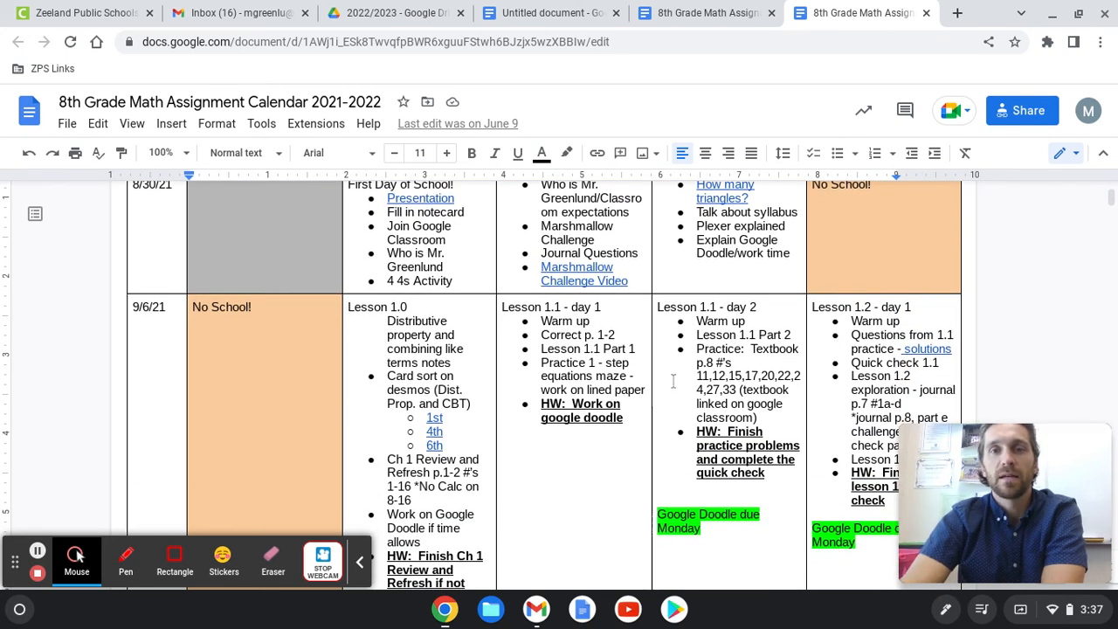
scroll(672, 380, down, 3)
scroll(673, 382, up, 6)
click(697, 19)
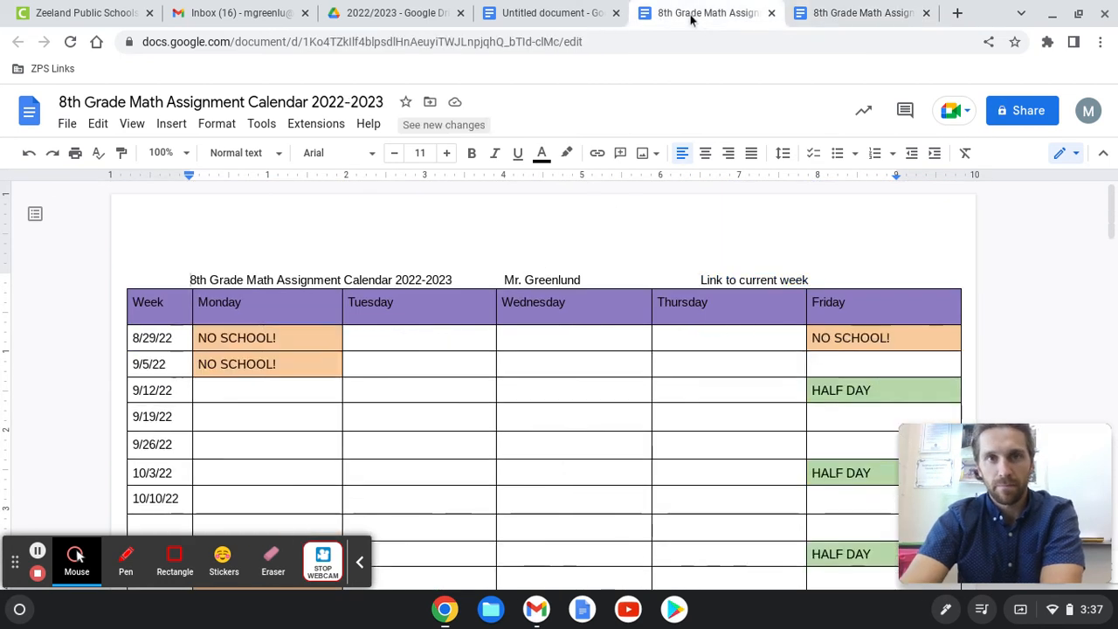
click(531, 15)
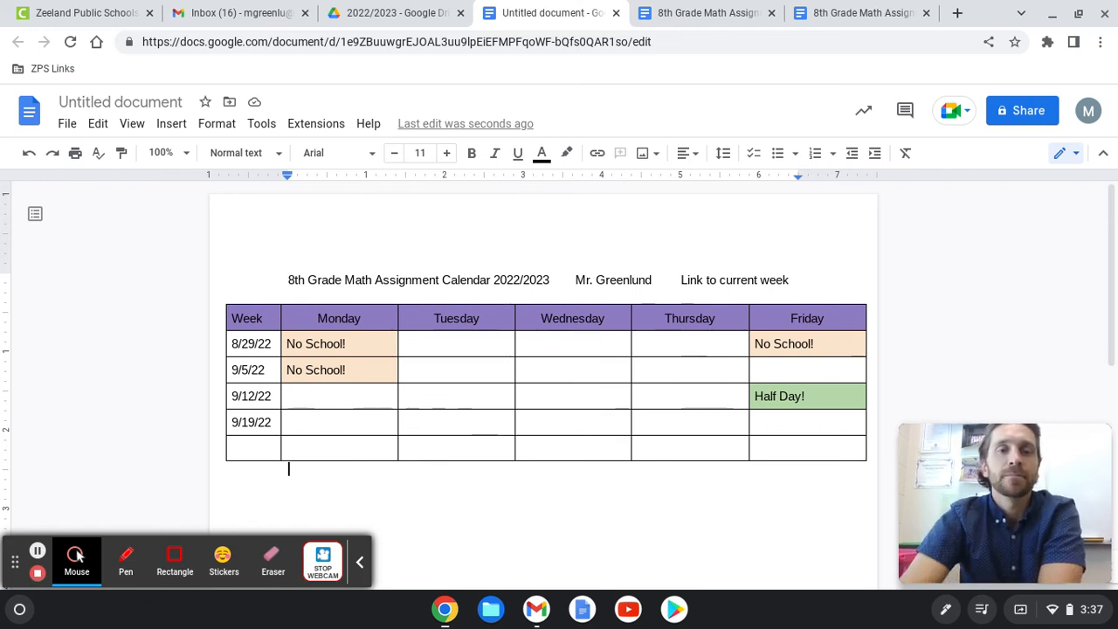
click(707, 15)
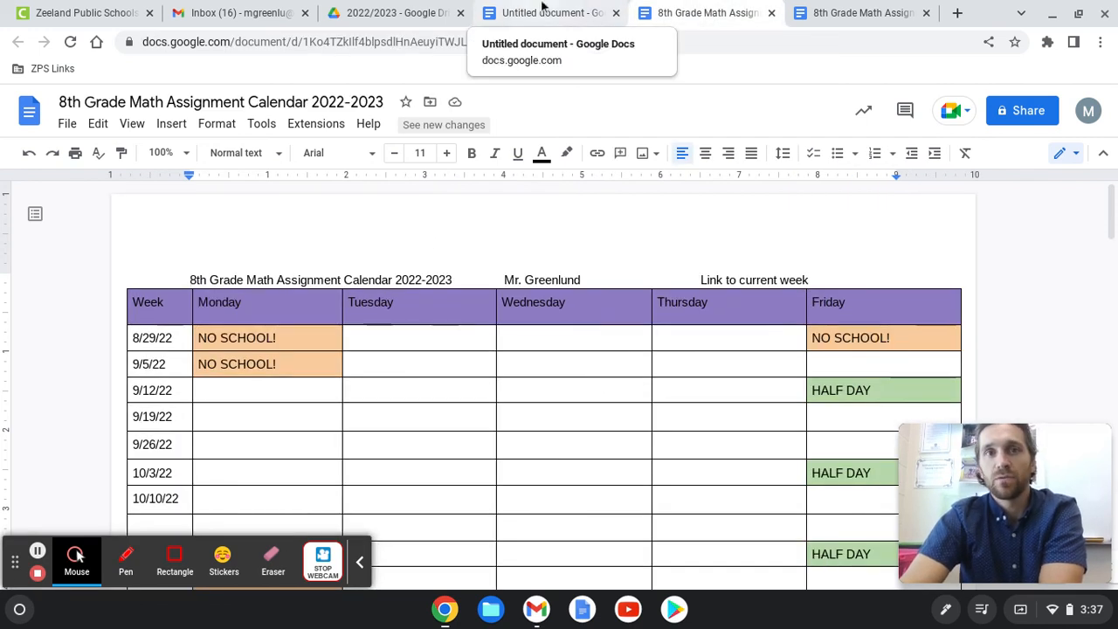
click(301, 43)
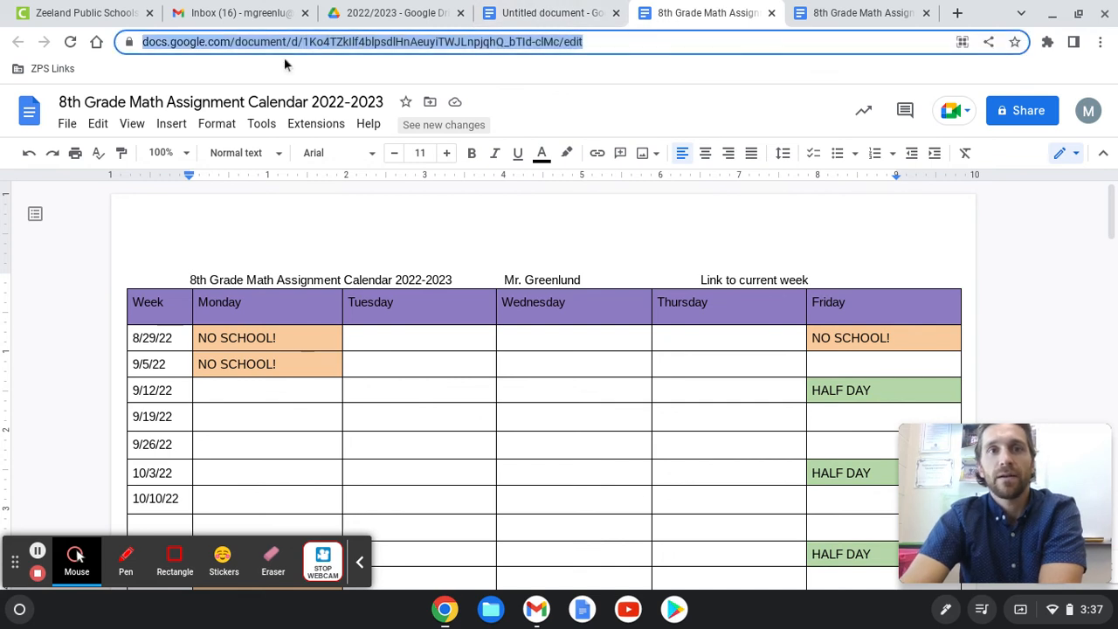
click(558, 17)
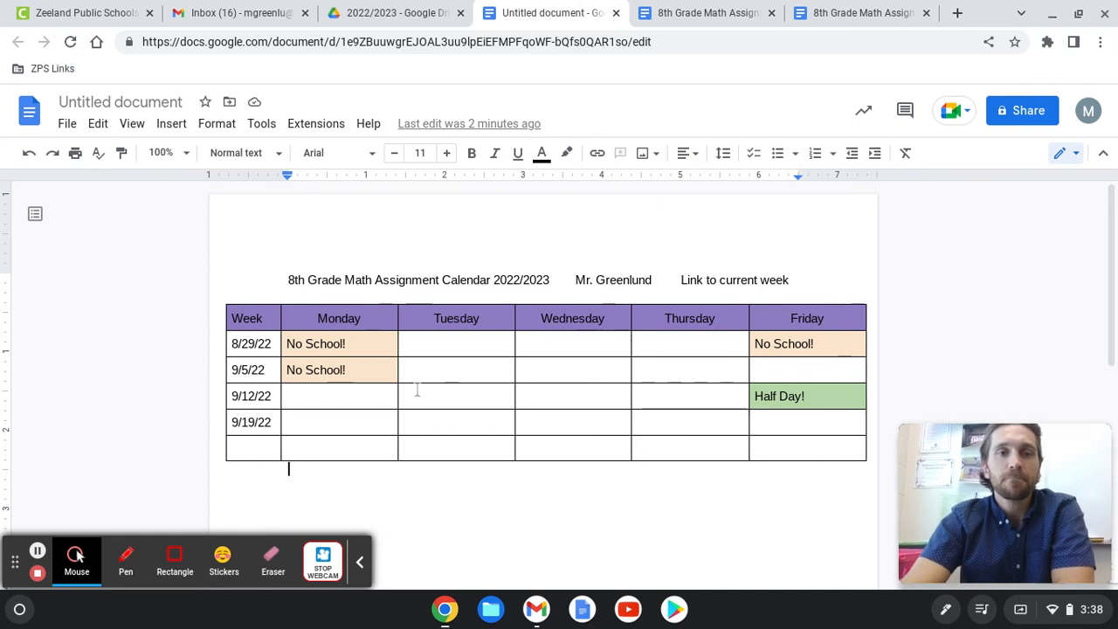
click(342, 384)
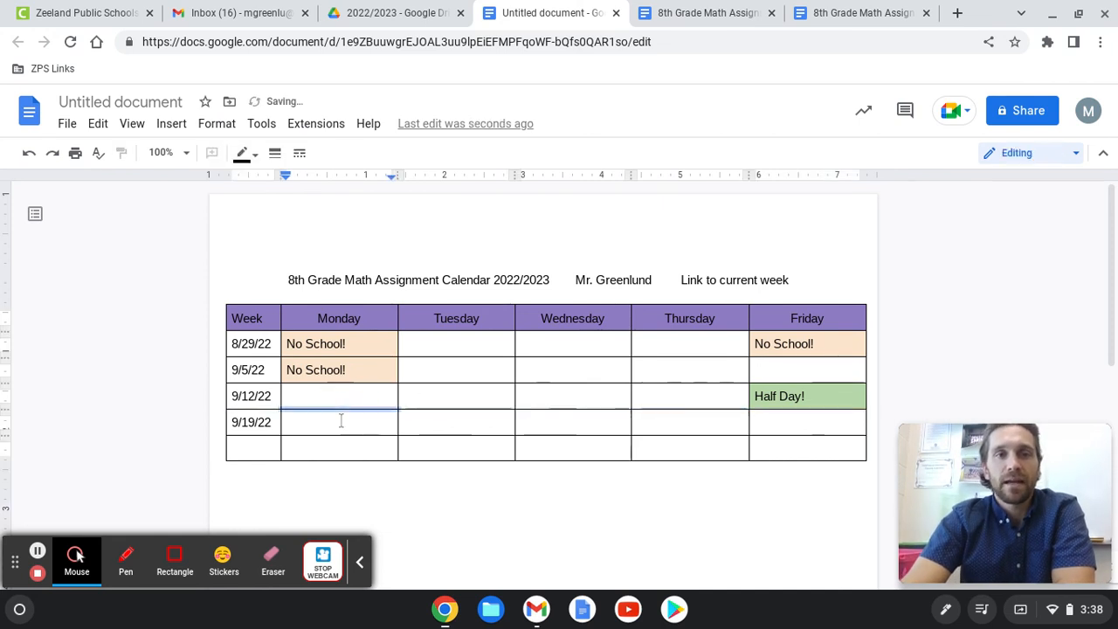
click(342, 421)
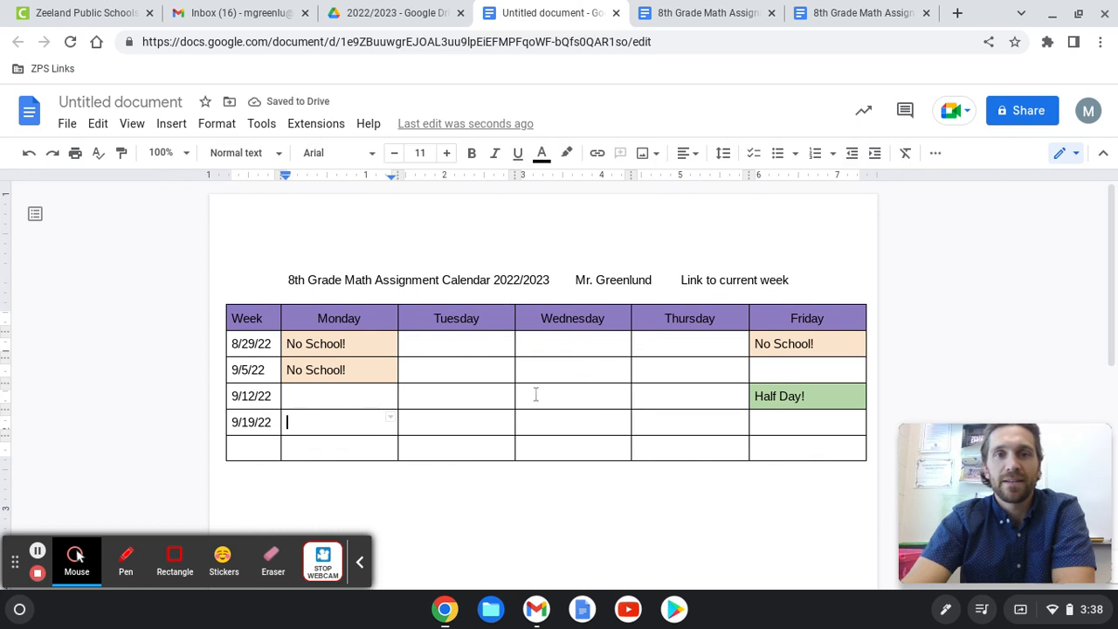
drag(675, 278, 776, 277)
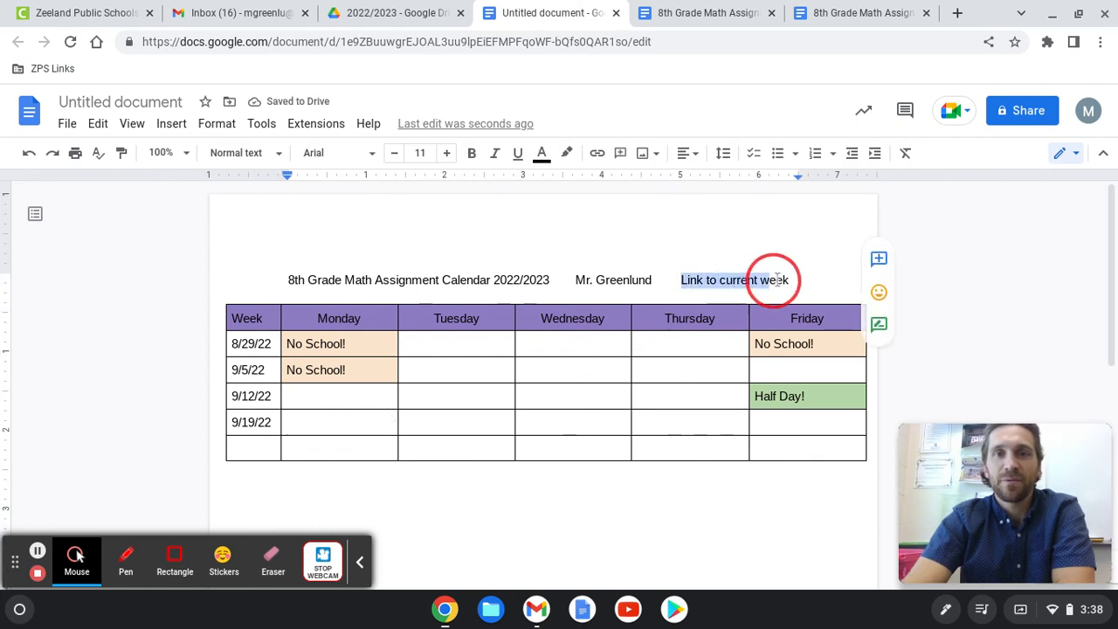
click(710, 381)
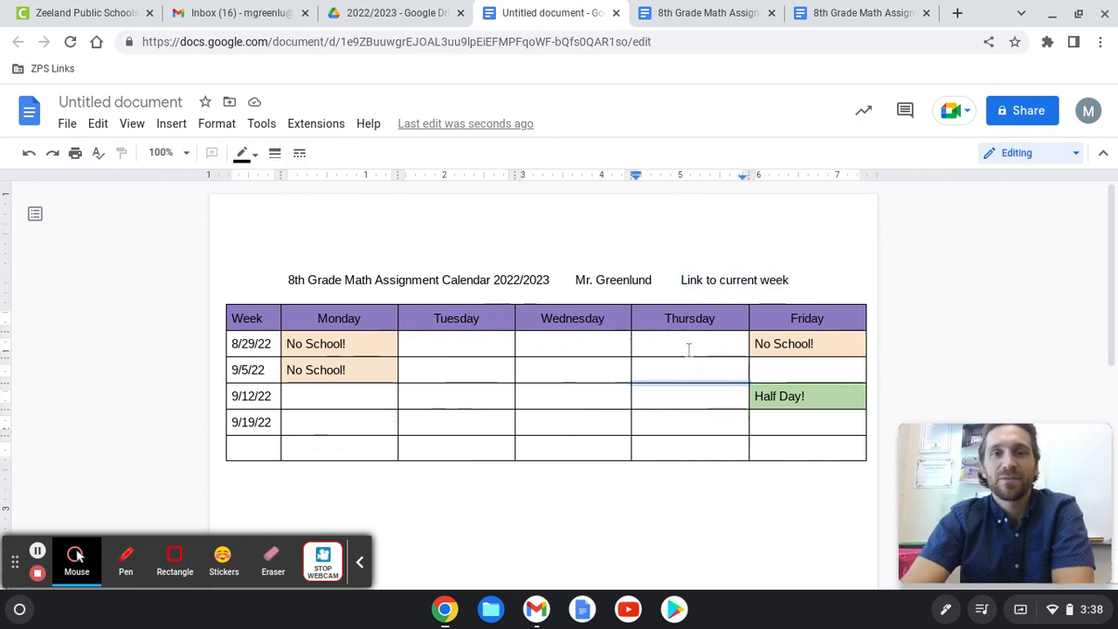
click(652, 234)
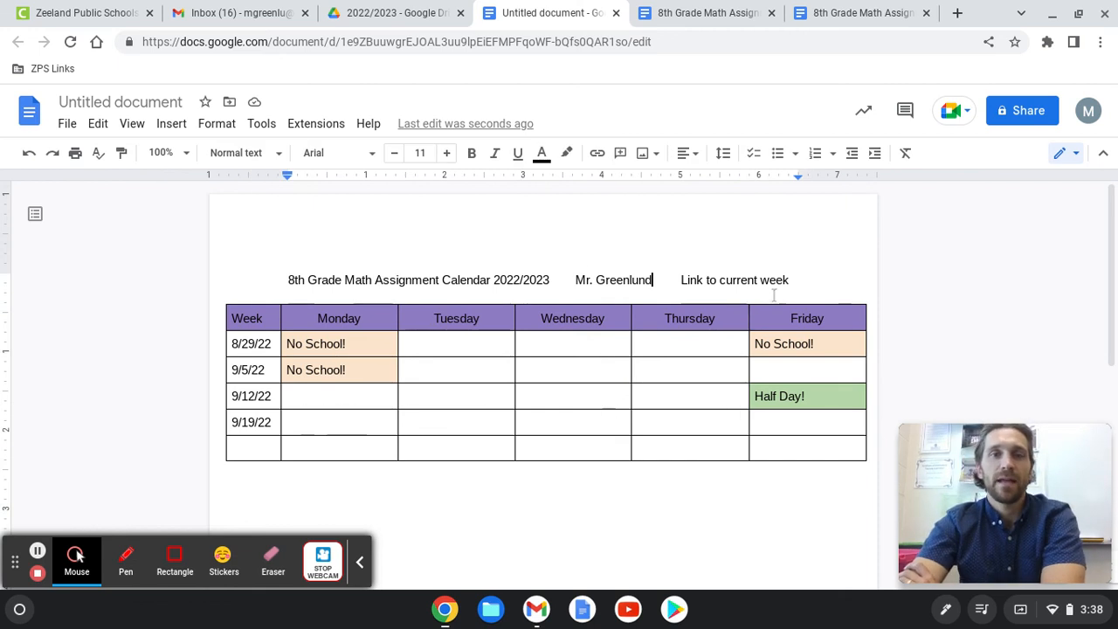
Look through further weeks of the 2021-2022 calendar, which has a link to the current week, and return to the untitled document
click(795, 14)
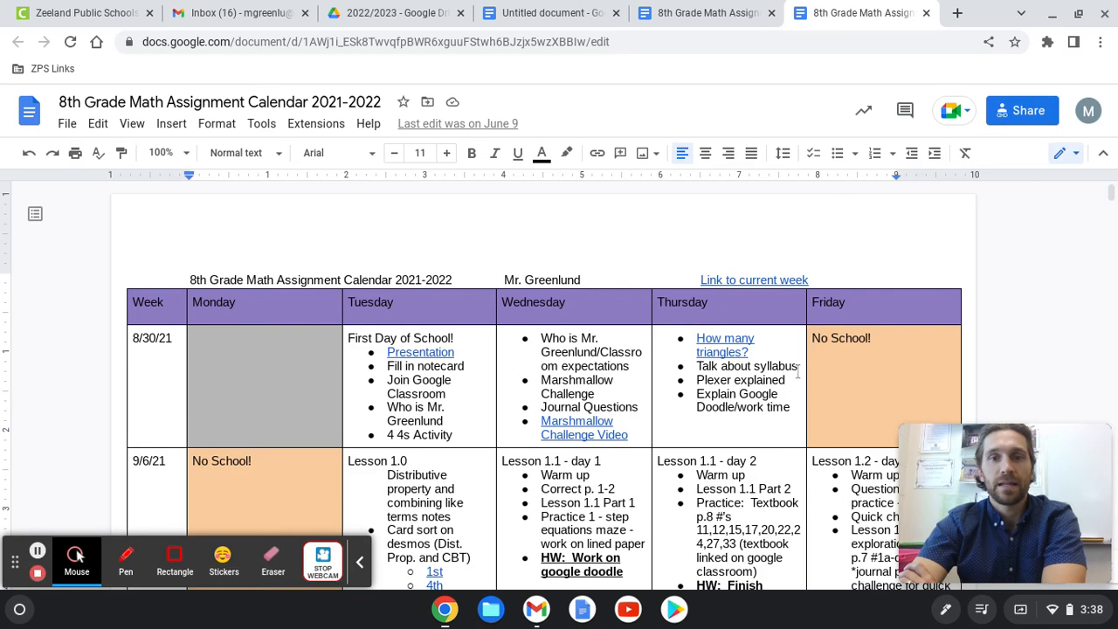
scroll(746, 363, down, 15)
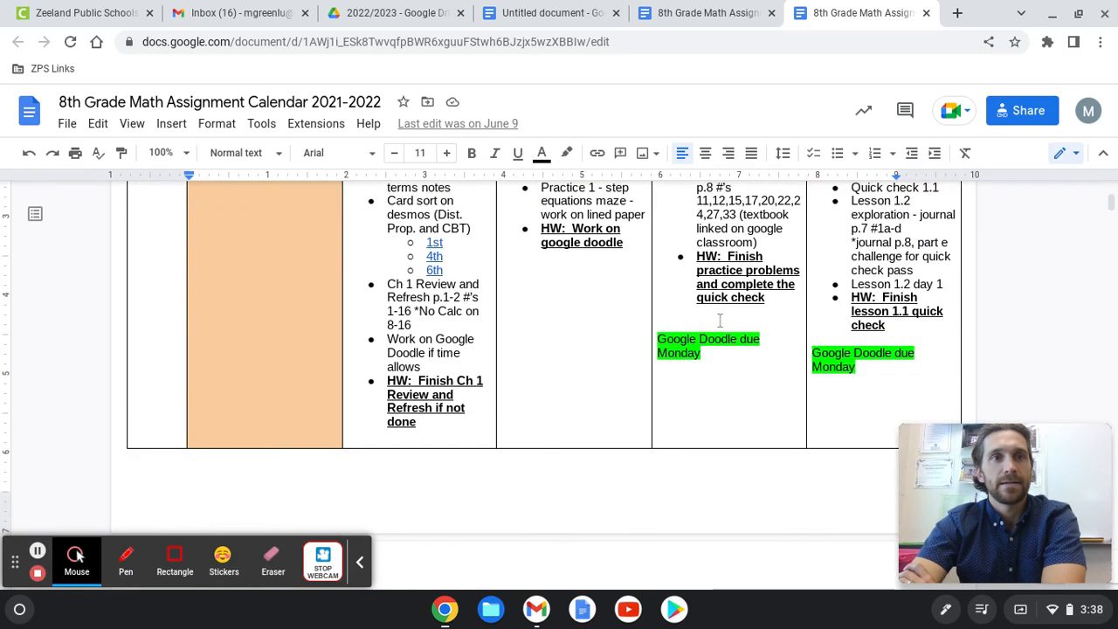
scroll(700, 317, down, 15)
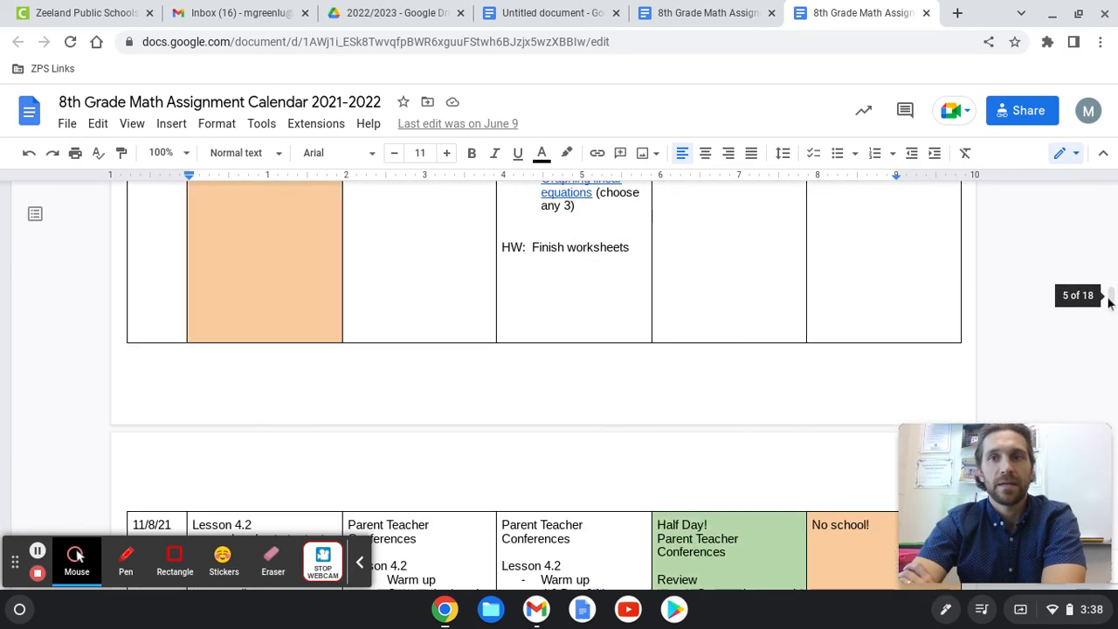
scroll(938, 296, up, 5)
click(689, 13)
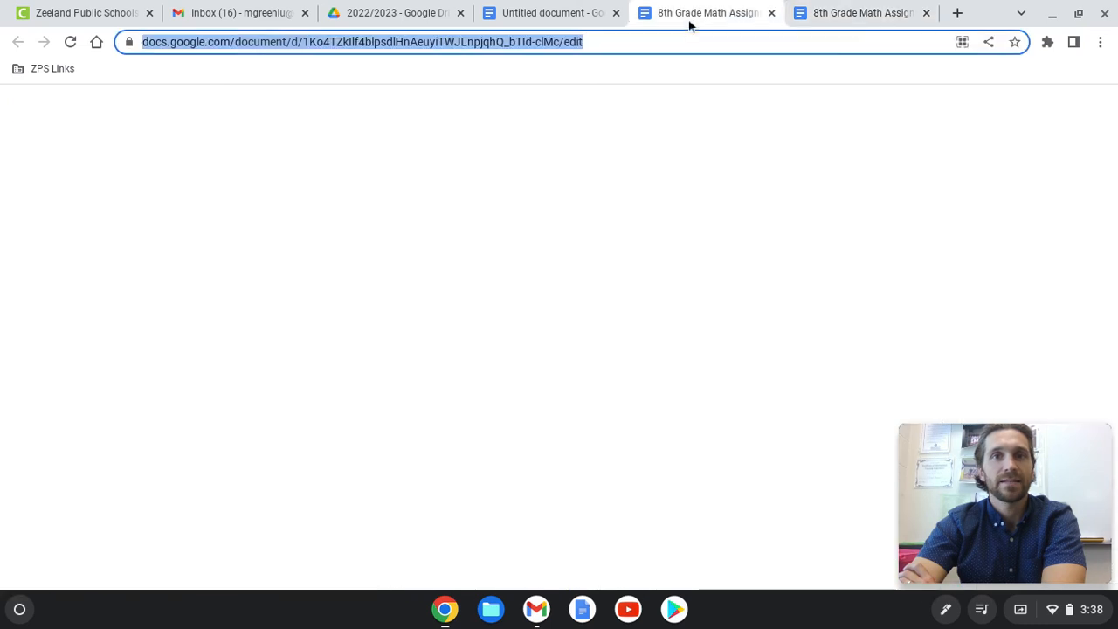
click(587, 14)
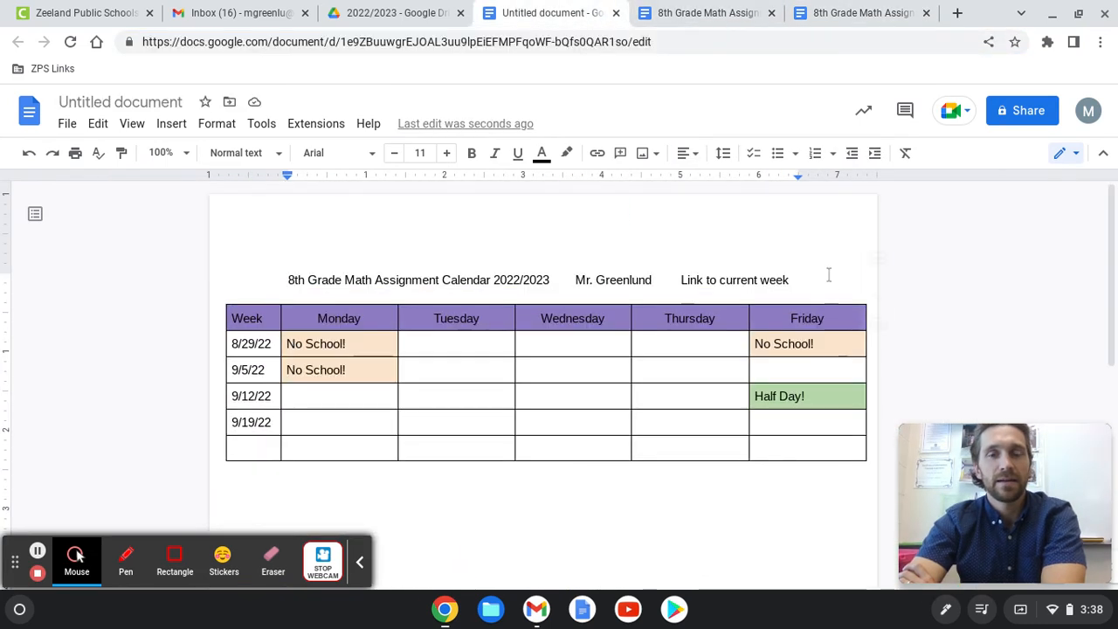
drag(789, 280, 681, 280)
click(587, 388)
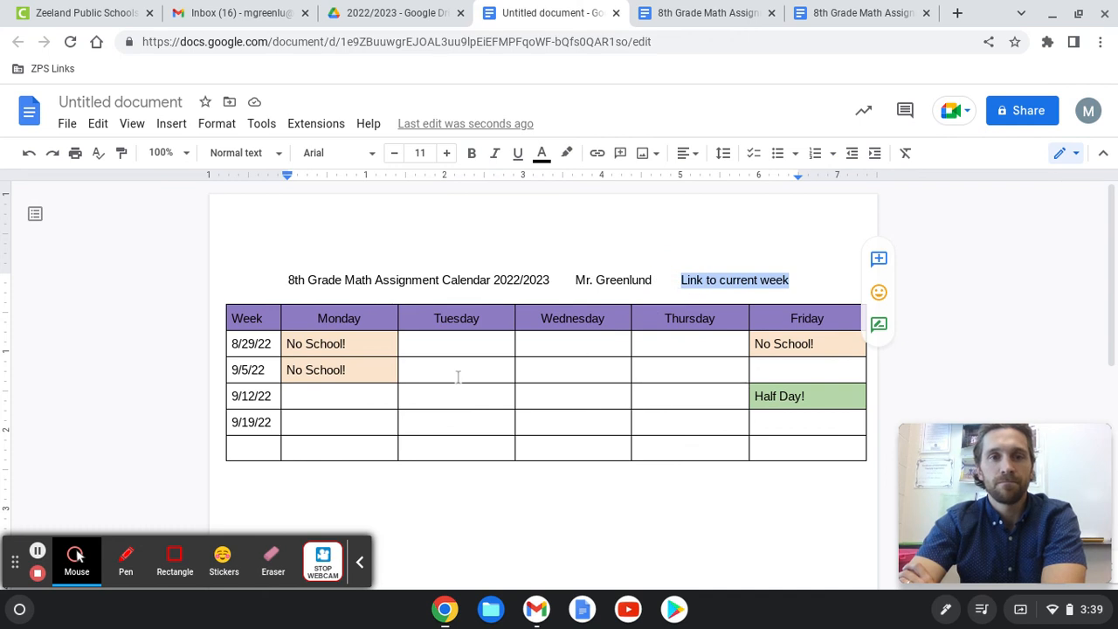
click(280, 425)
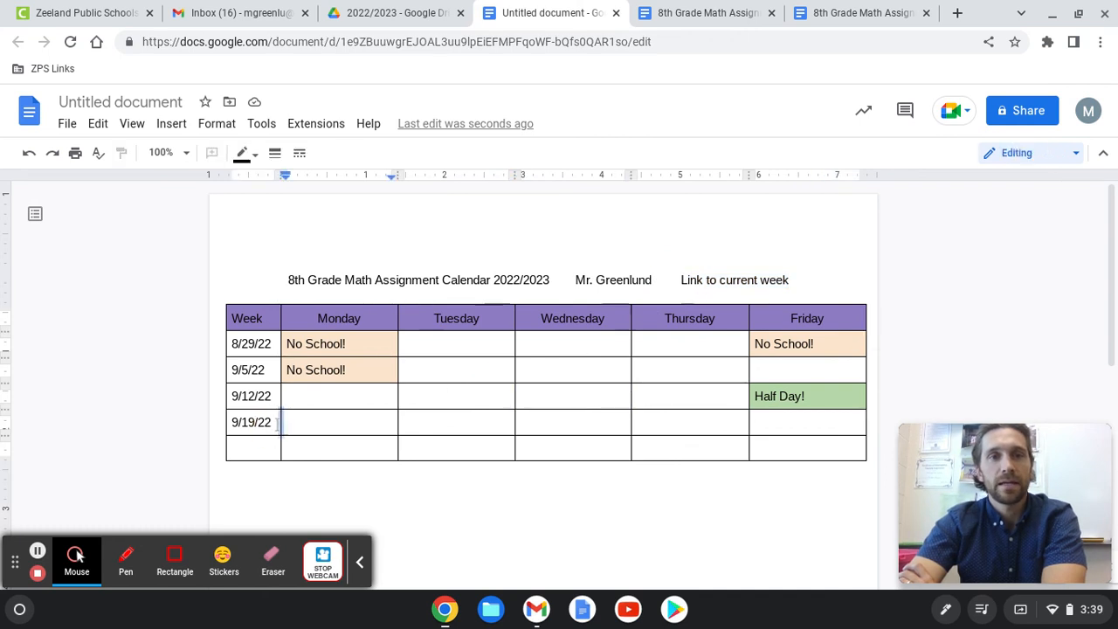
click(271, 423)
Add blank lines below the calendar table until well onto a following page and enter "Current Week" there
click(579, 519)
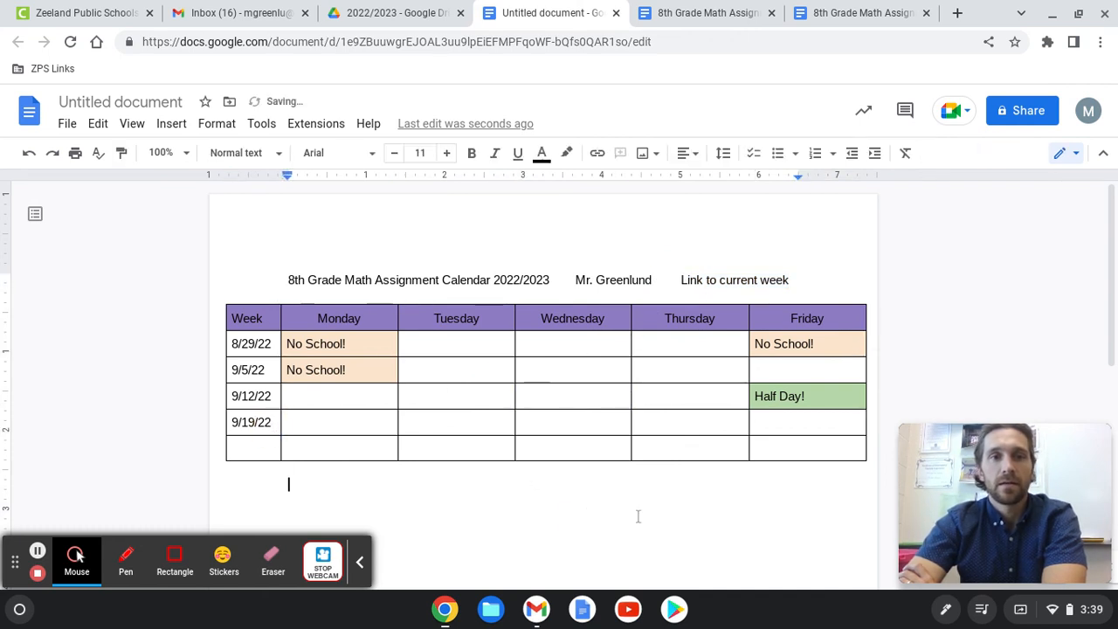
scroll(638, 516, down, 5)
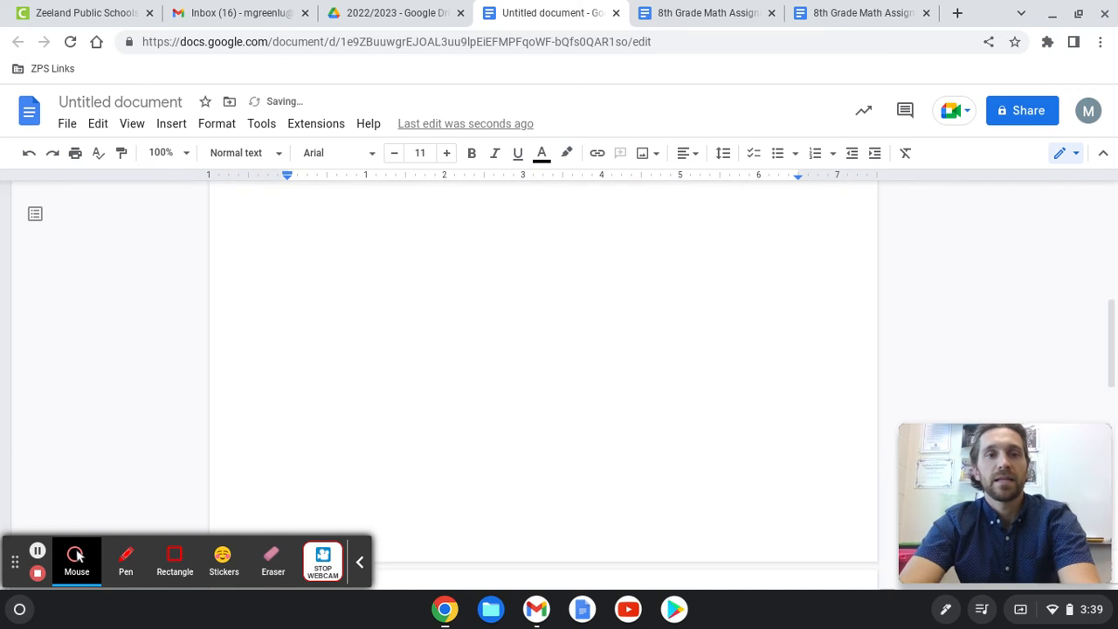
key(Return)
key(Return)
key(Return)
key(Return)
key(Return)
key(Return)
key(Return)
key(Return)
key(Return)
key(Return)
key(Return)
key(Return)
key(Return)
key(Return)
key(Return)
key(Return)
key(Return)
key(Return)
key(Return)
key(Return)
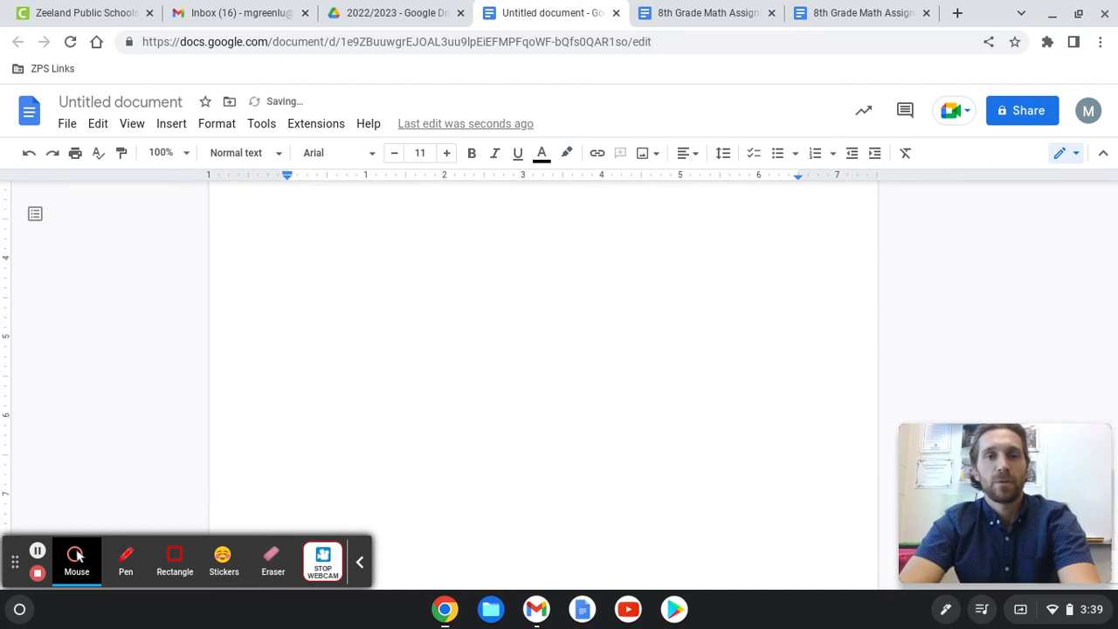
key(Return)
key(Return)
key(Return)
key(Return)
key(Return)
key(Return)
key(Return)
key(Return)
key(Return)
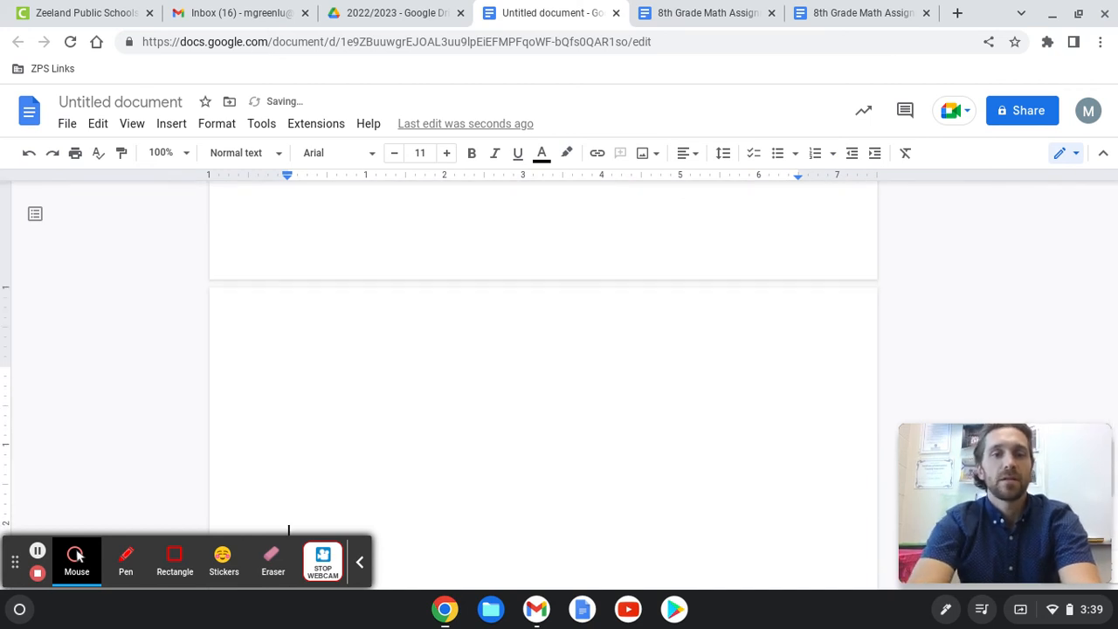
text(Current Week)
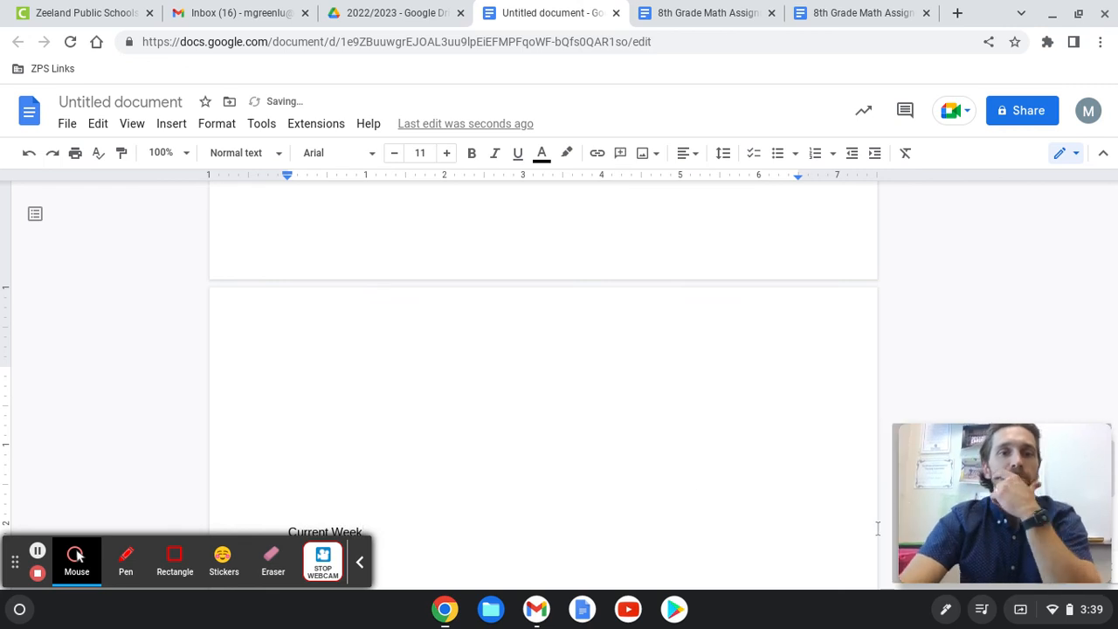
Insert a bookmark at the "Current Week" text
click(360, 564)
drag(369, 540, 279, 536)
click(172, 125)
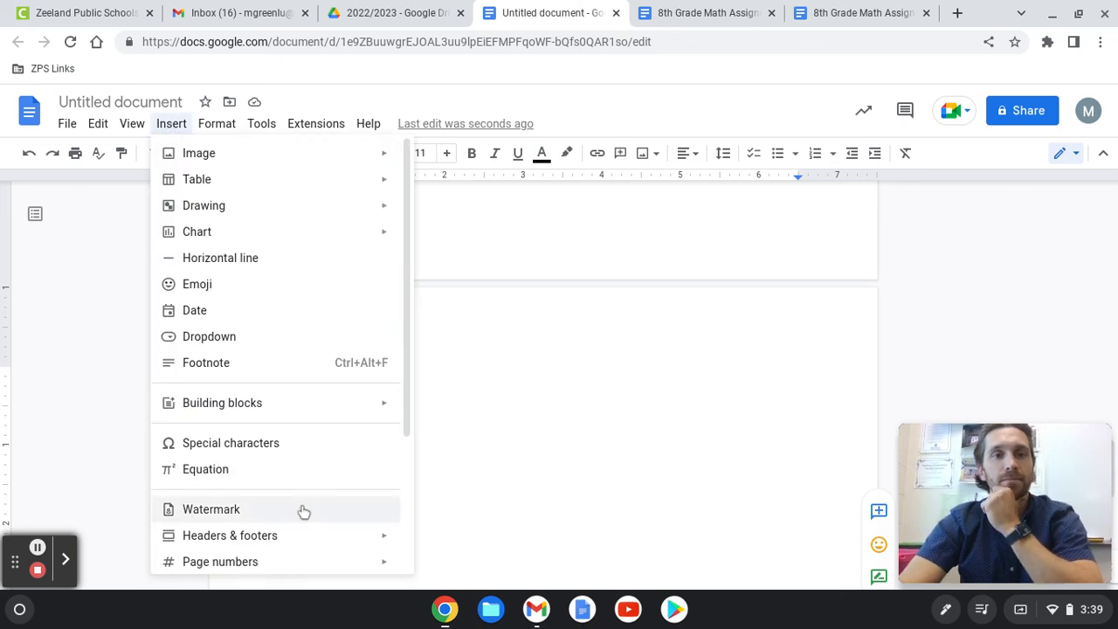
scroll(303, 511, down, 3)
mouse_move(301, 512)
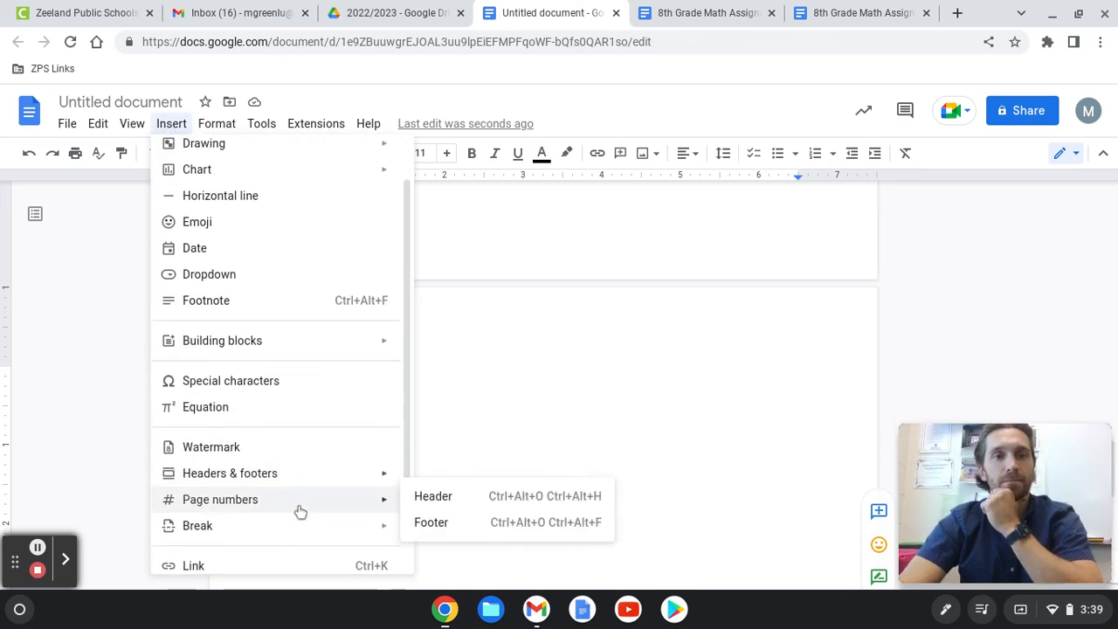
scroll(299, 512, down, 4)
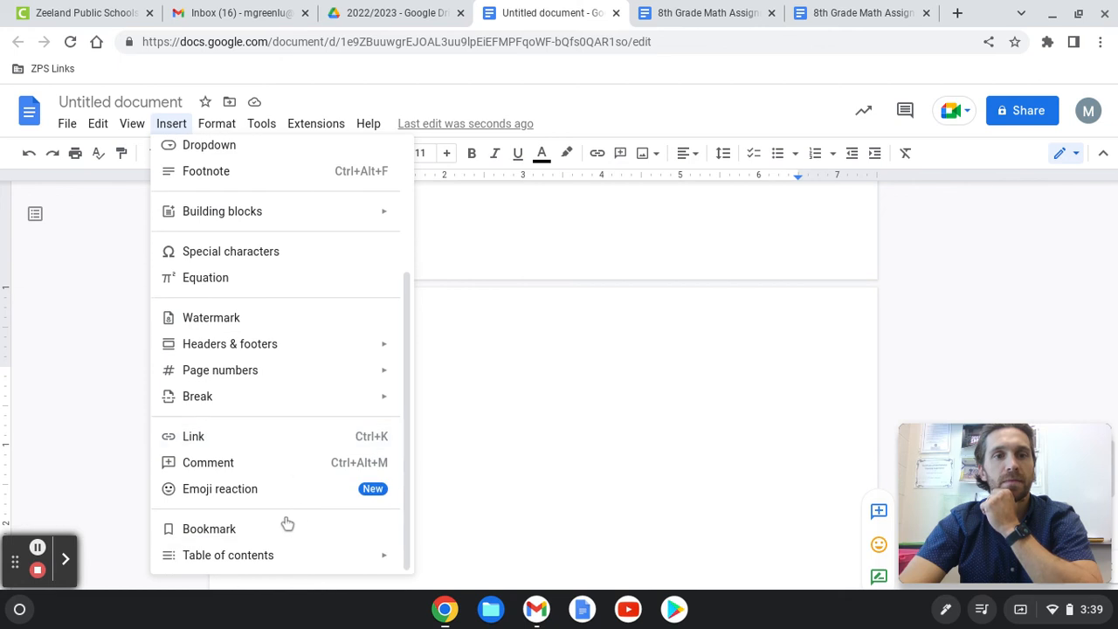
click(239, 530)
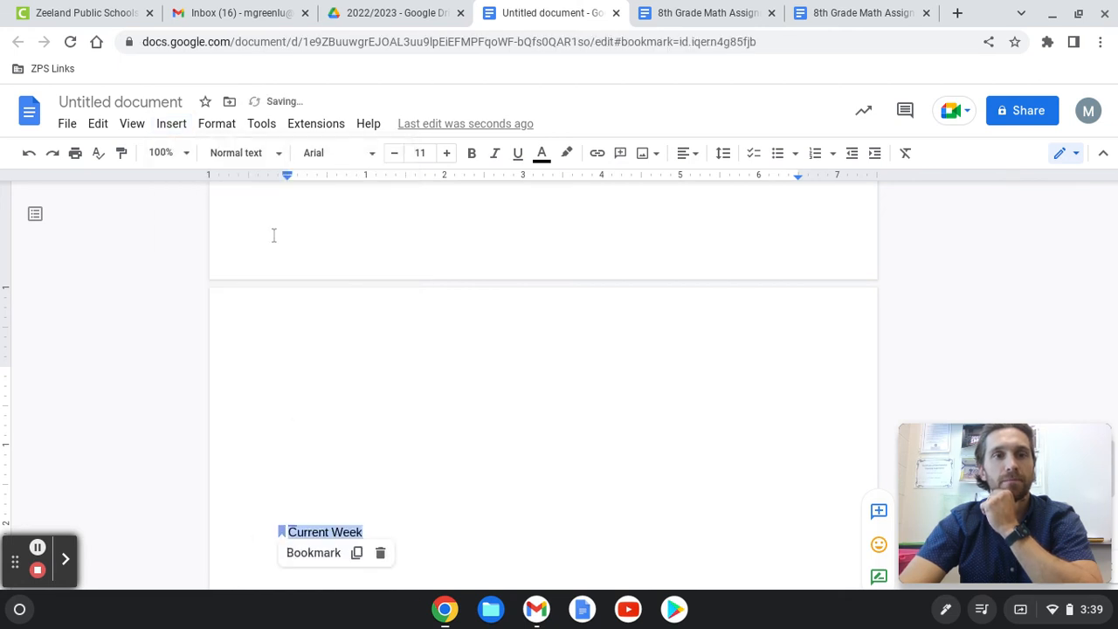
Inspect the bookmark beside "Current Week" and its available options
click(339, 515)
click(345, 541)
click(282, 535)
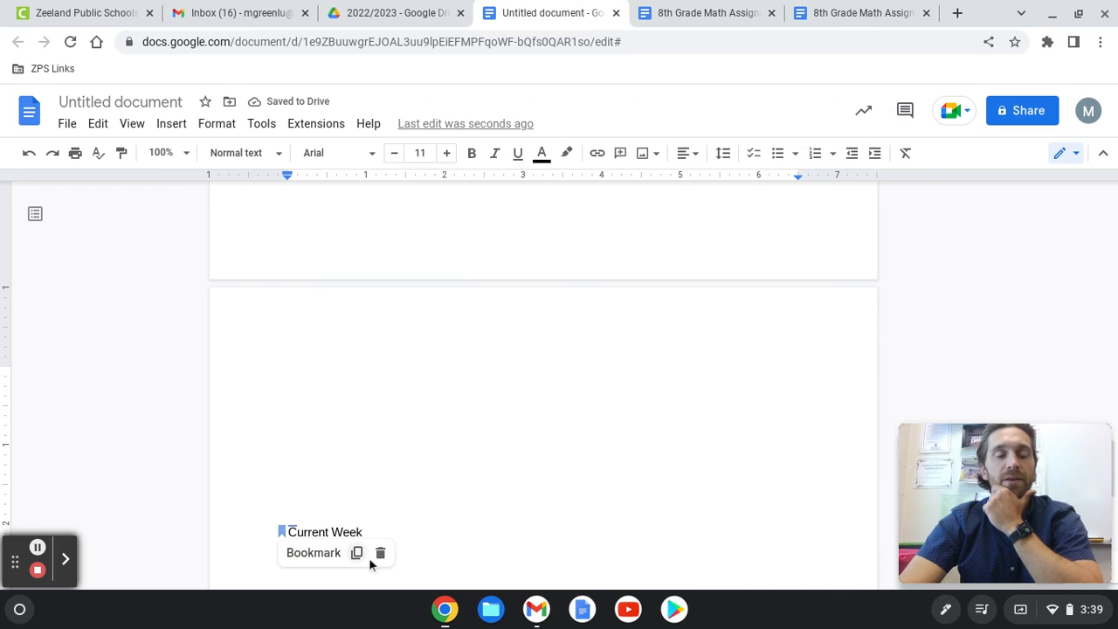
click(314, 532)
drag(370, 537, 264, 528)
click(382, 506)
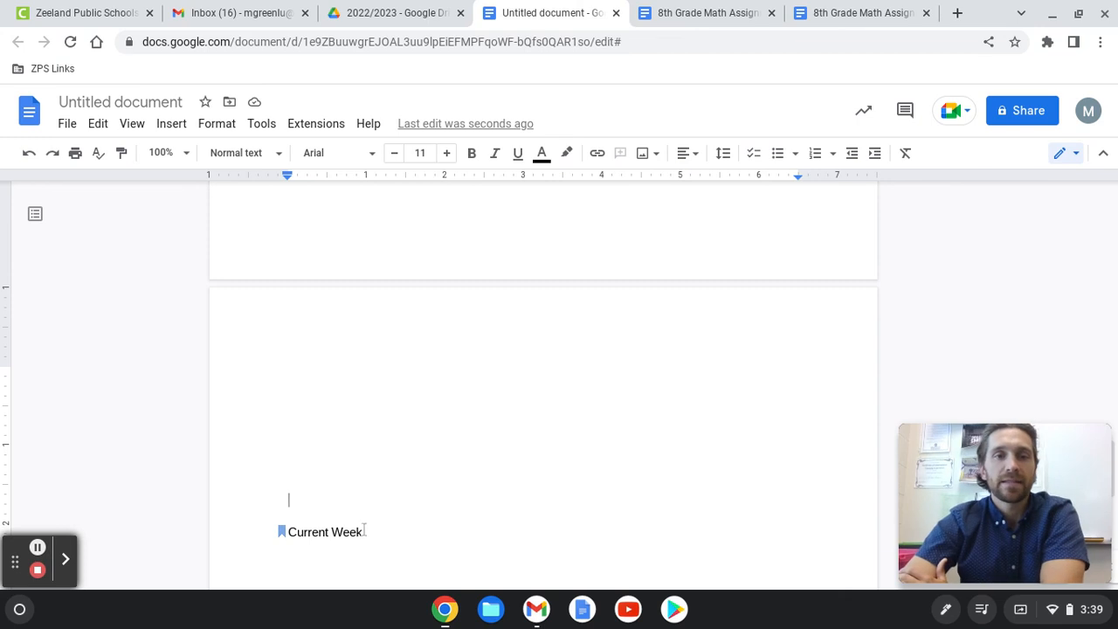
scroll(362, 529, down, 10)
scroll(358, 529, up, 10)
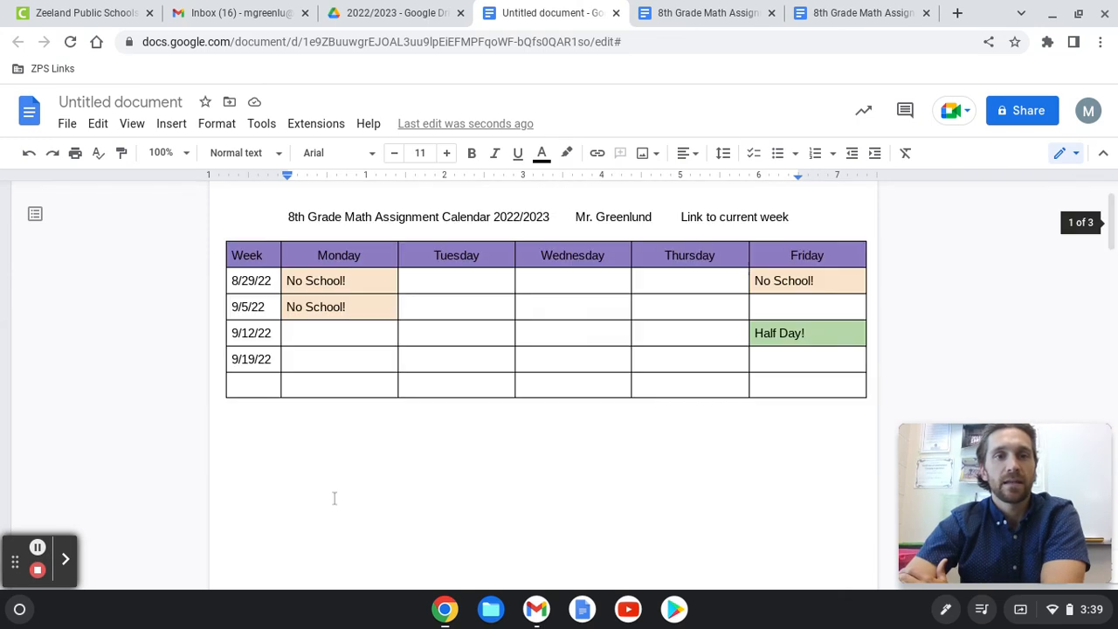
drag(272, 359, 229, 359)
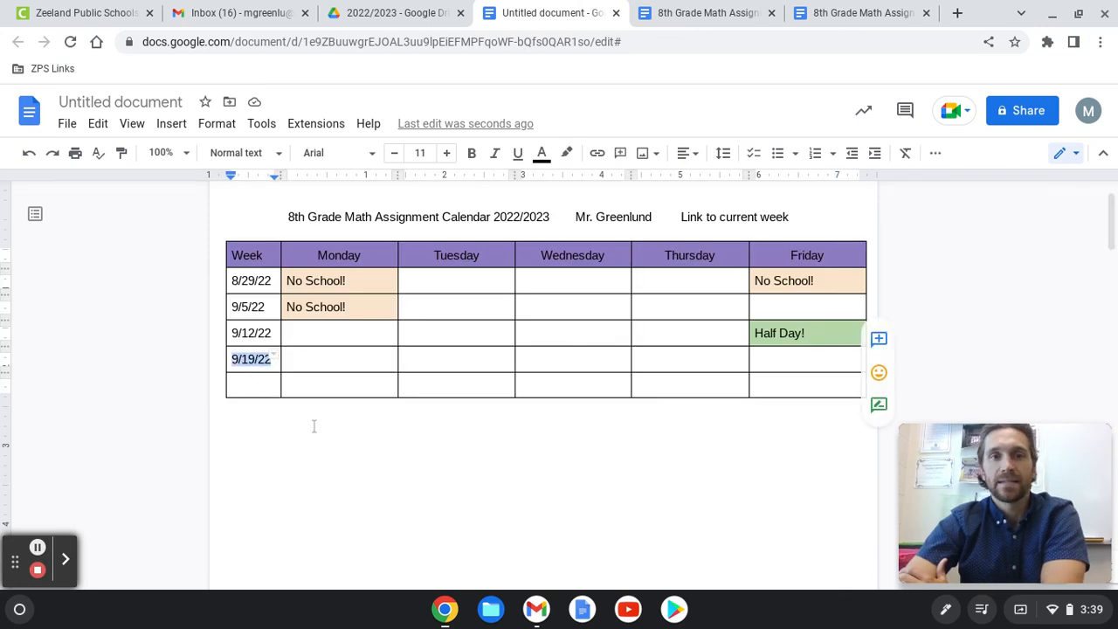
click(332, 515)
scroll(332, 515, up, 1)
Copy the link of the bookmark beside the "Current Week" text
scroll(333, 528, down, 12)
scroll(334, 524, up, 5)
click(306, 332)
click(280, 331)
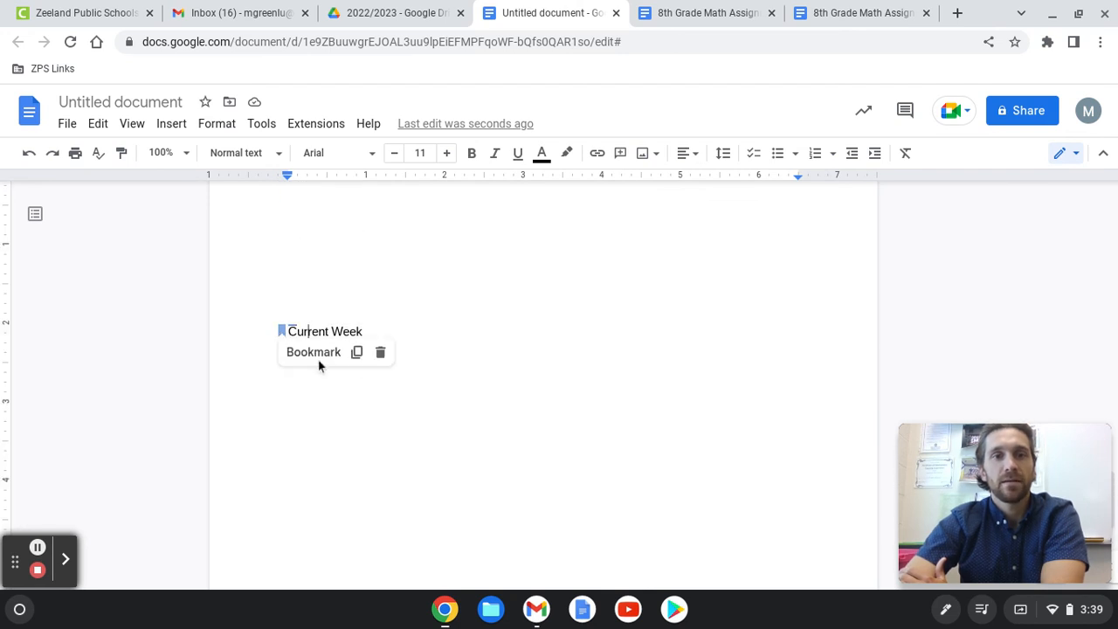
click(280, 336)
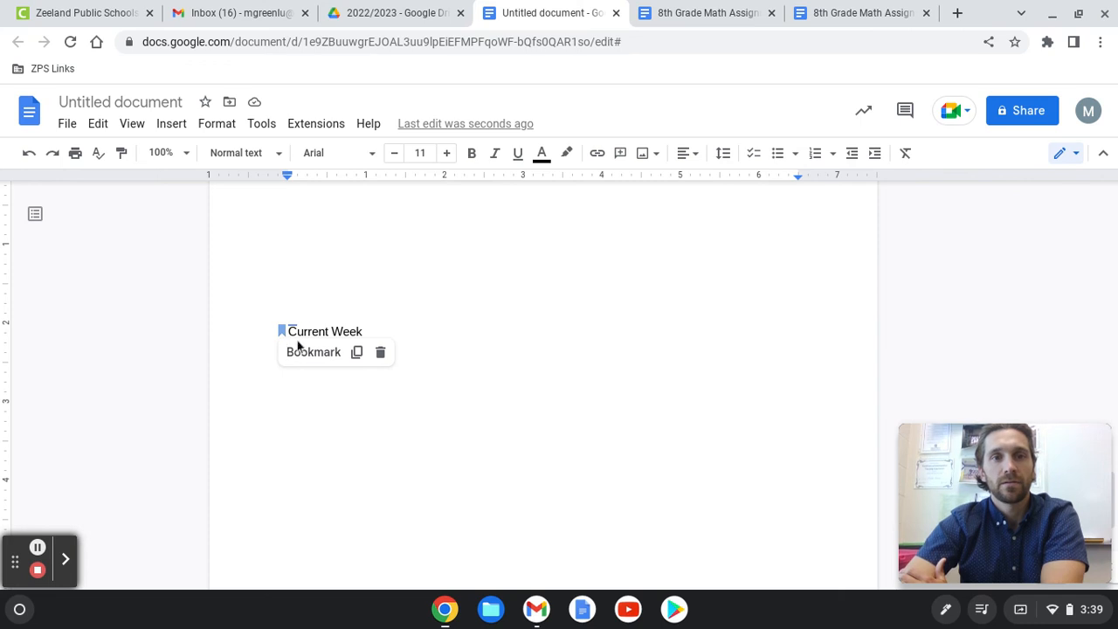
click(357, 353)
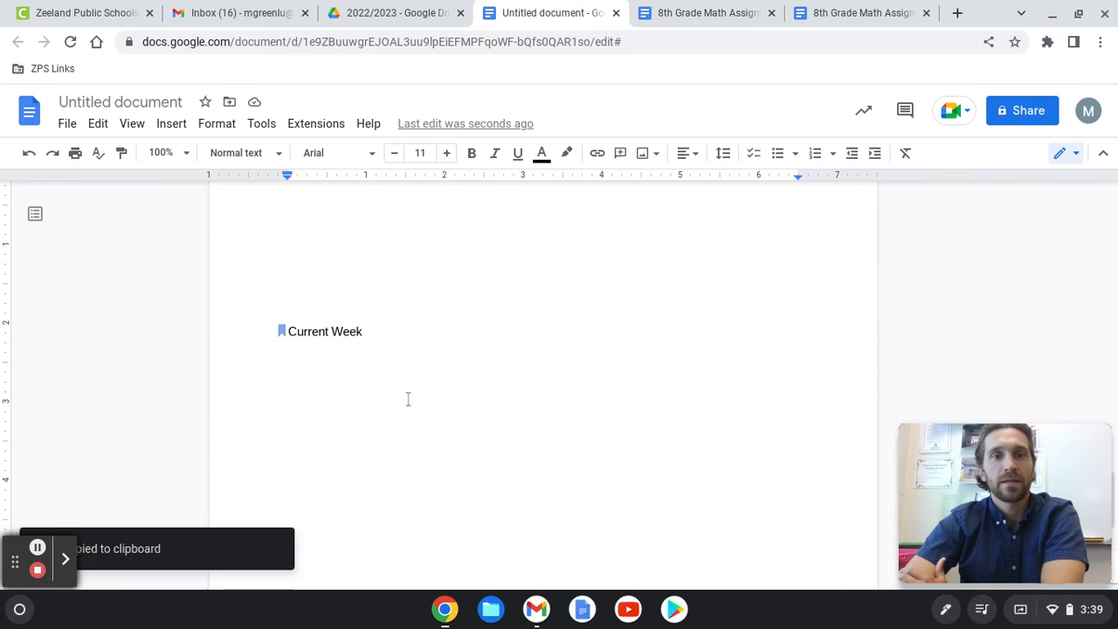
Link the "Link to current week" text above the table to the copied bookmark address and follow the link to test it
scroll(467, 453, up, 10)
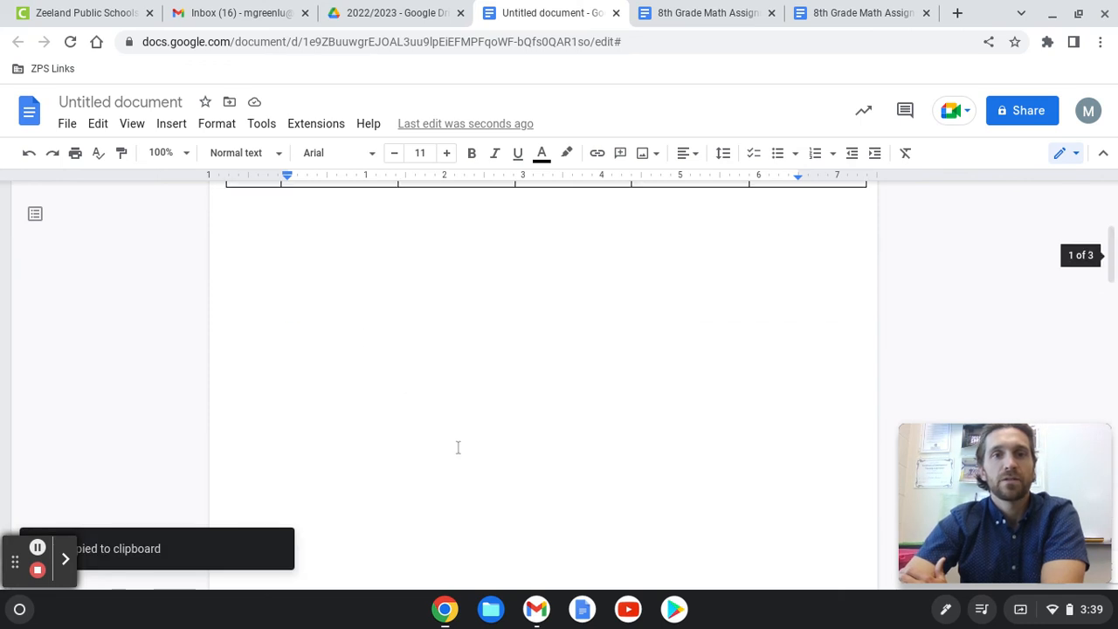
drag(792, 280, 682, 280)
click(598, 154)
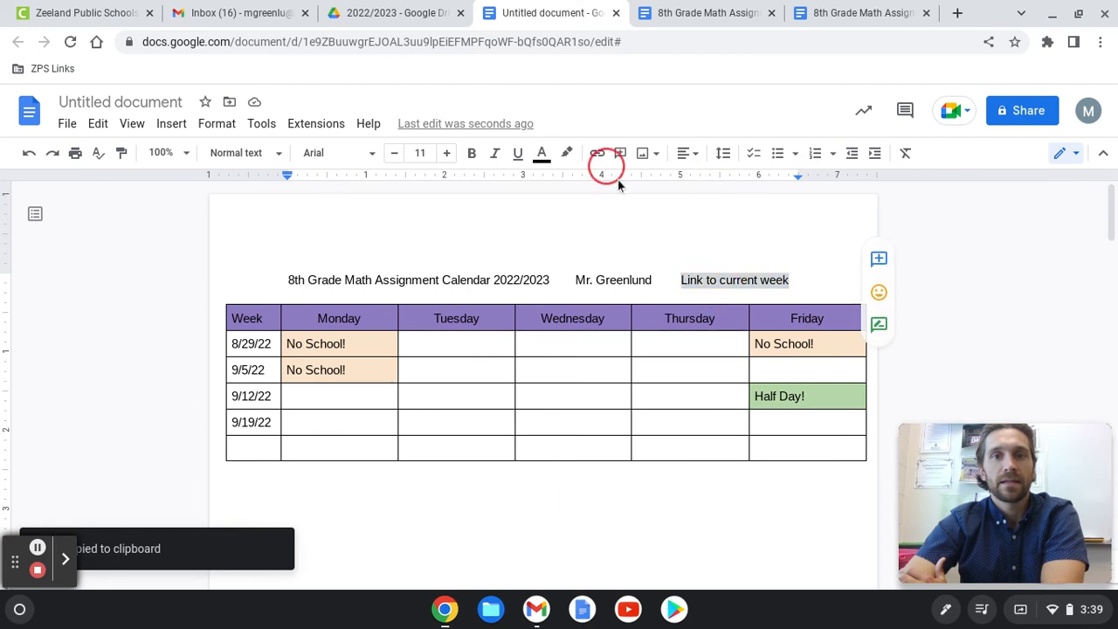
right_click(654, 323)
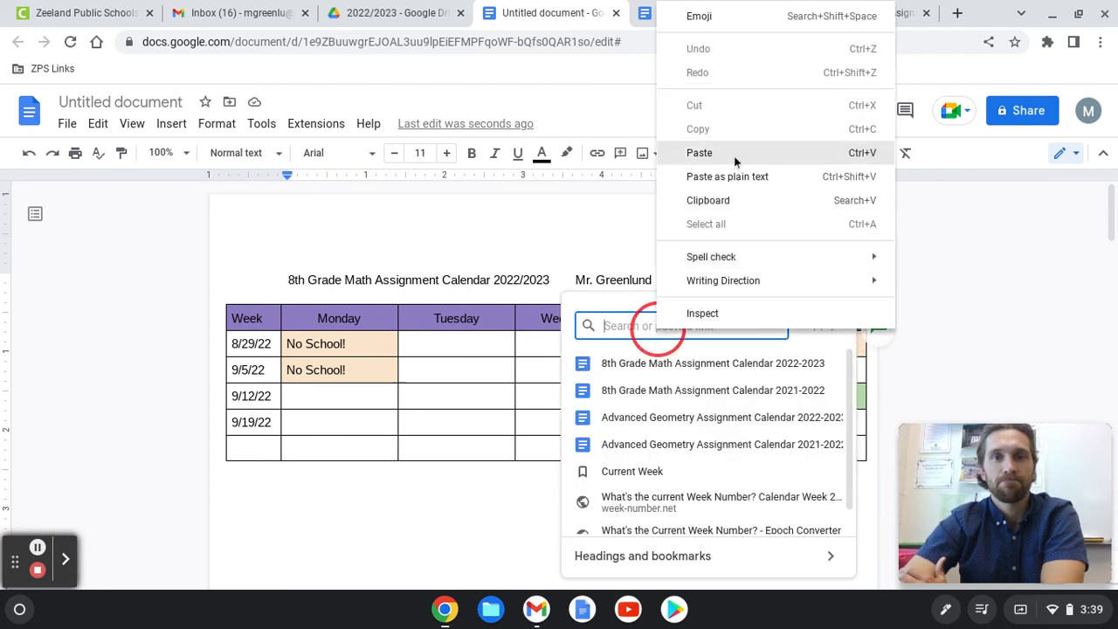
click(699, 153)
click(817, 325)
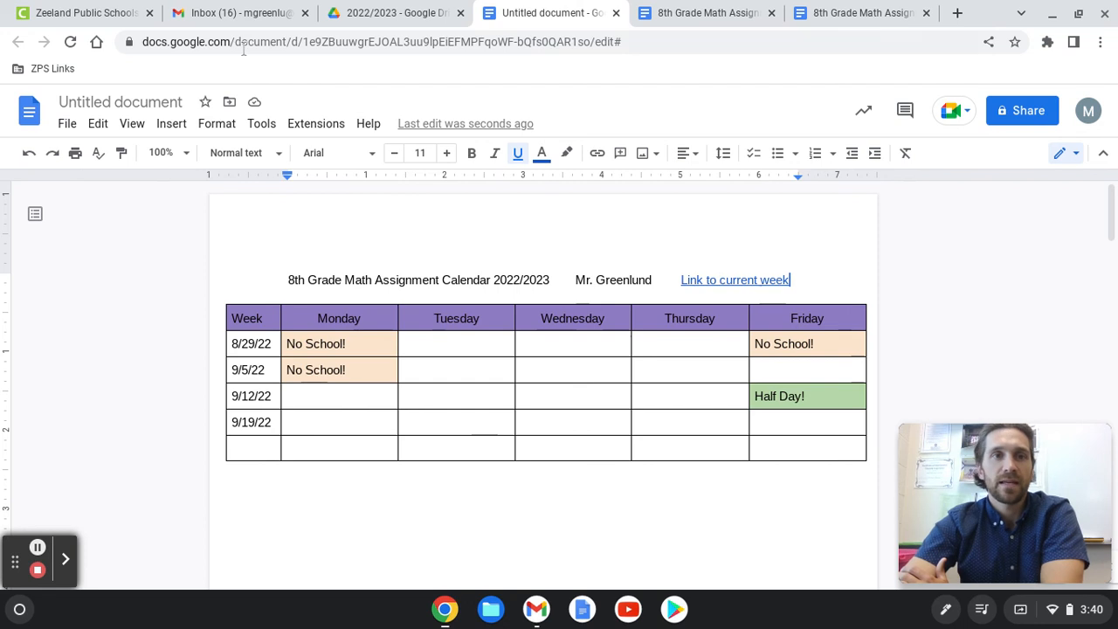
click(752, 279)
click(652, 305)
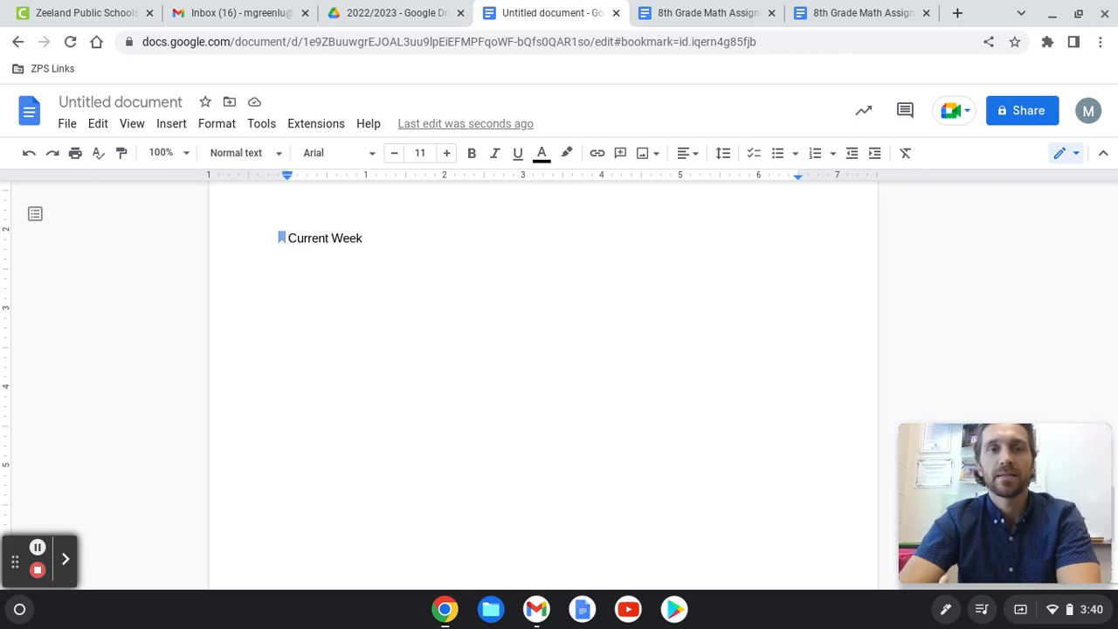
Delete the "Current Week" text together with its bookmark and return to the heading line above the calendar table
click(379, 259)
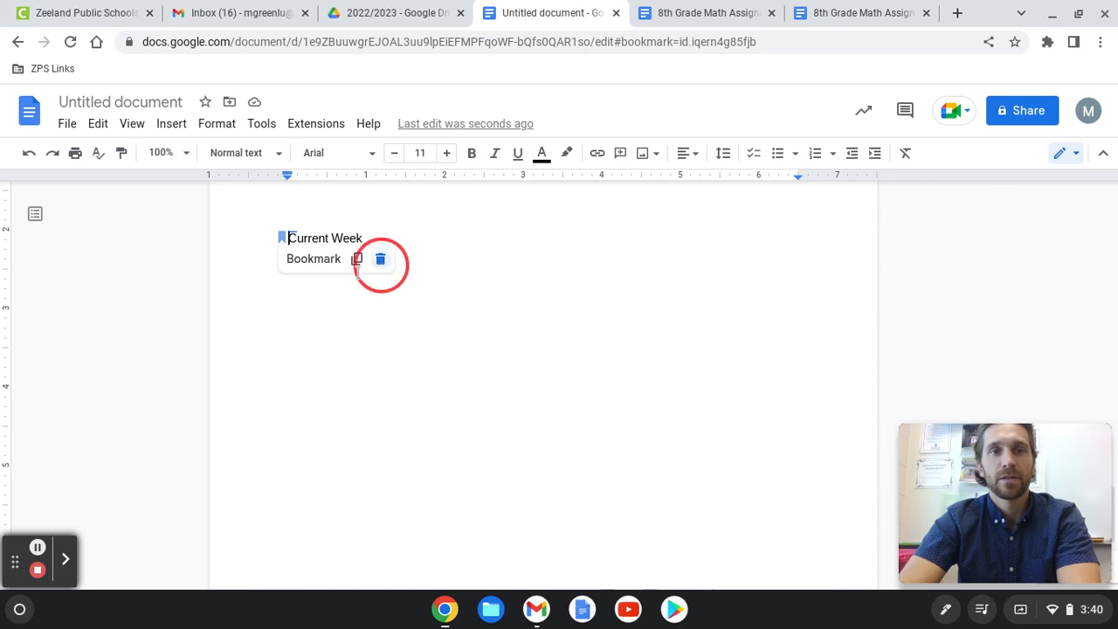
drag(367, 237, 270, 230)
key(BackSpace)
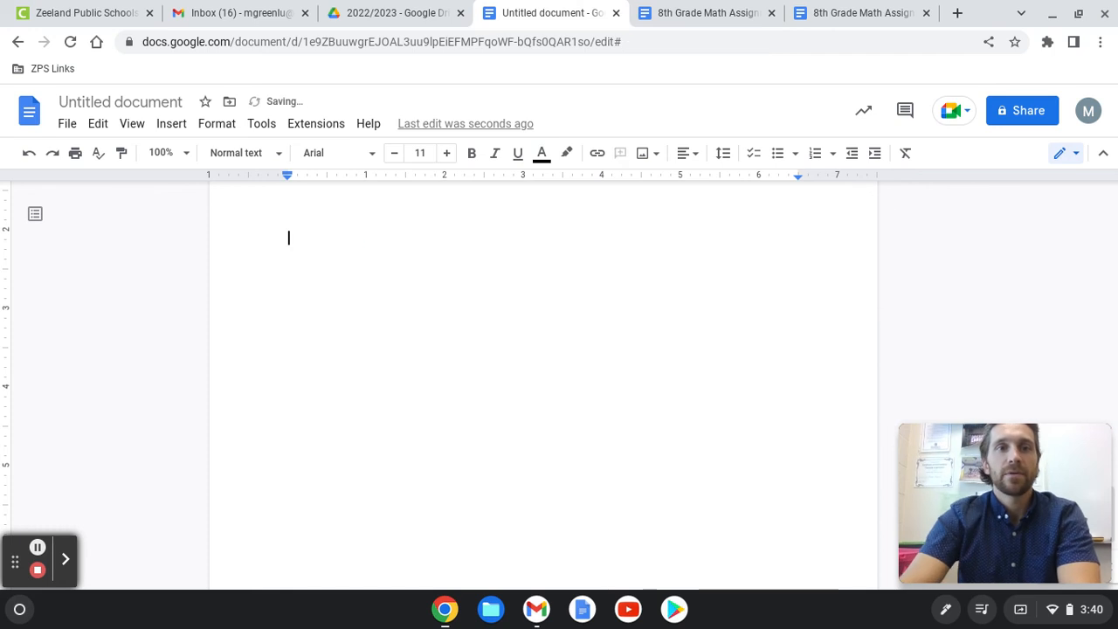
scroll(419, 313, down, 3)
scroll(425, 315, up, 5)
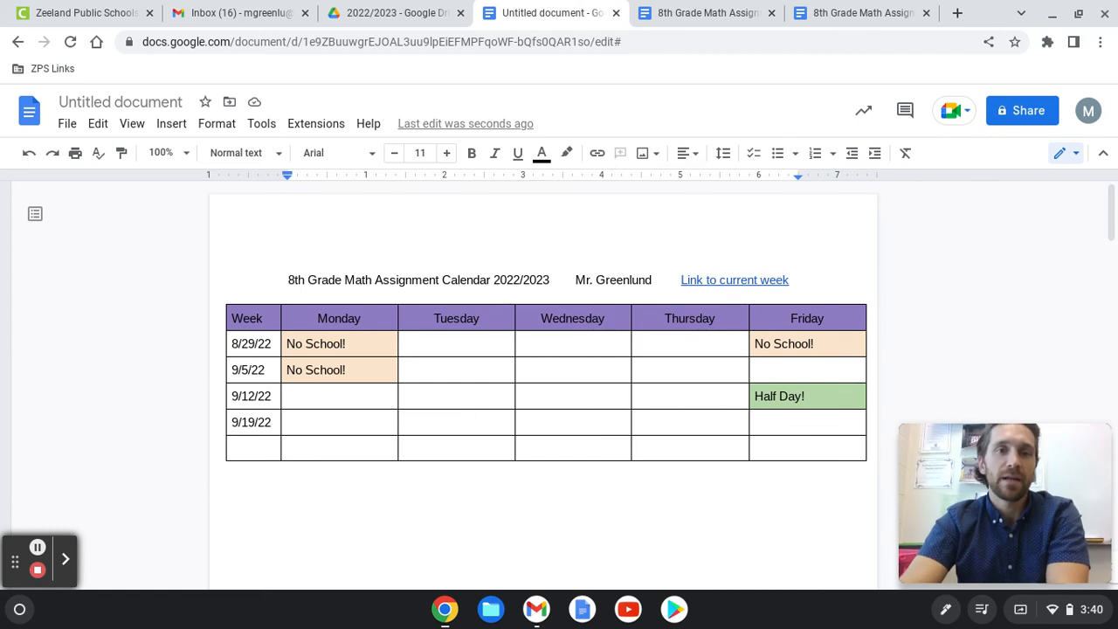
click(558, 280)
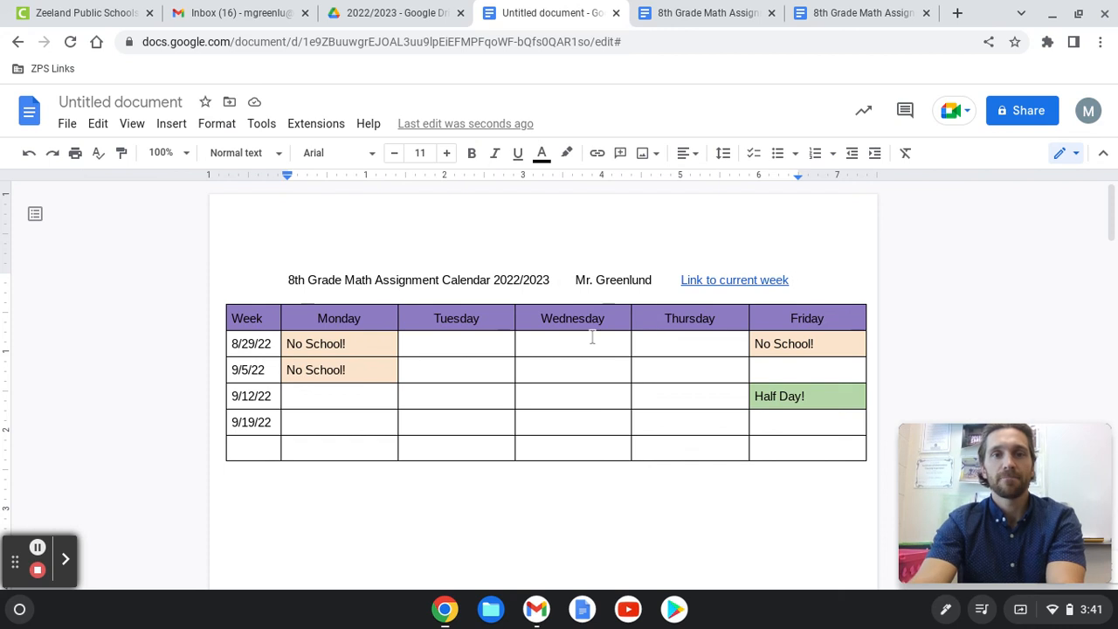
Look at the finished 2022-2023 and 2021-2022 calendar documents and return to the untitled document
click(682, 20)
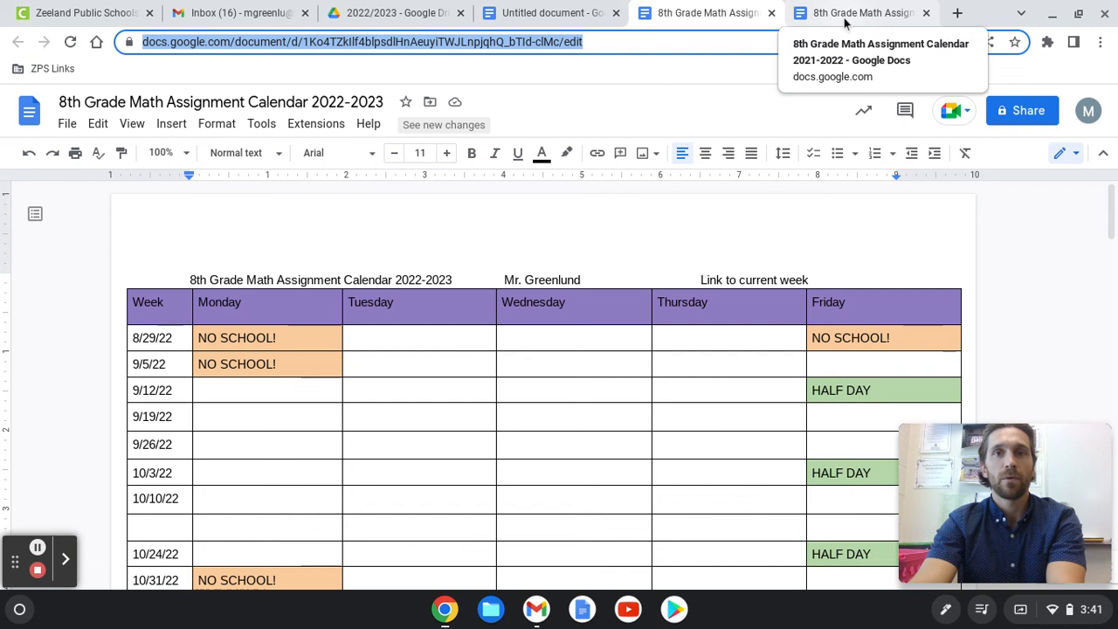
click(847, 16)
click(703, 13)
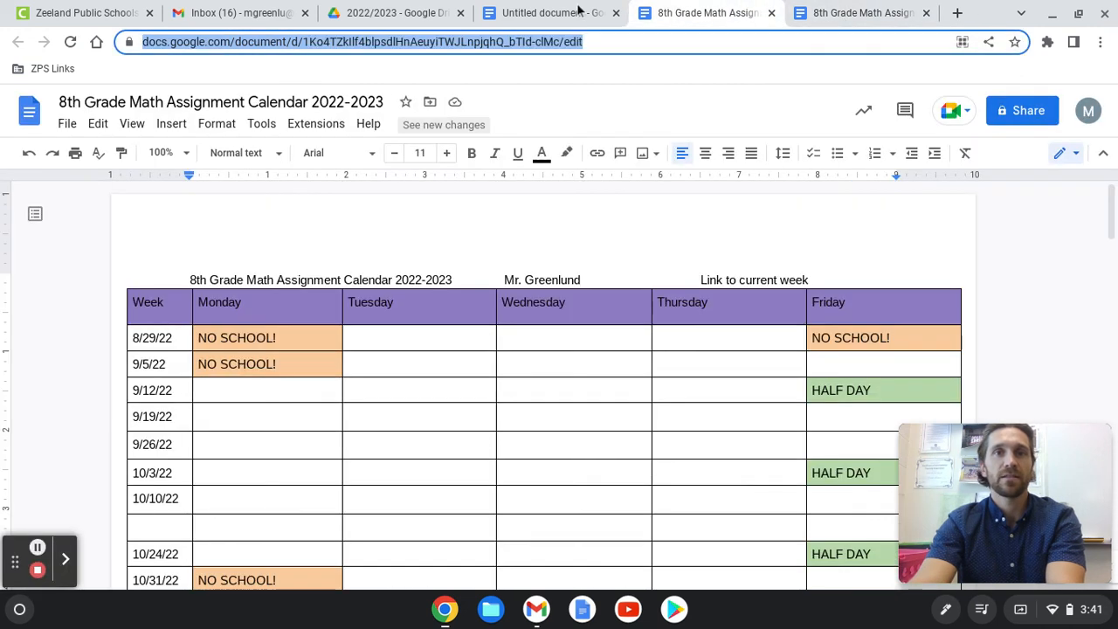
click(559, 13)
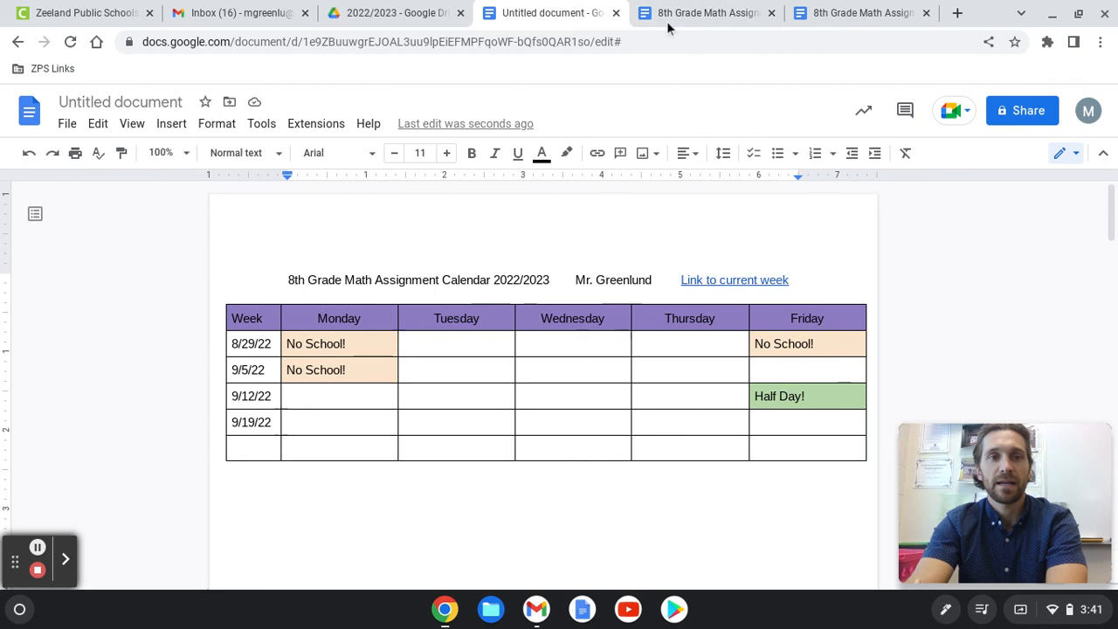
click(65, 559)
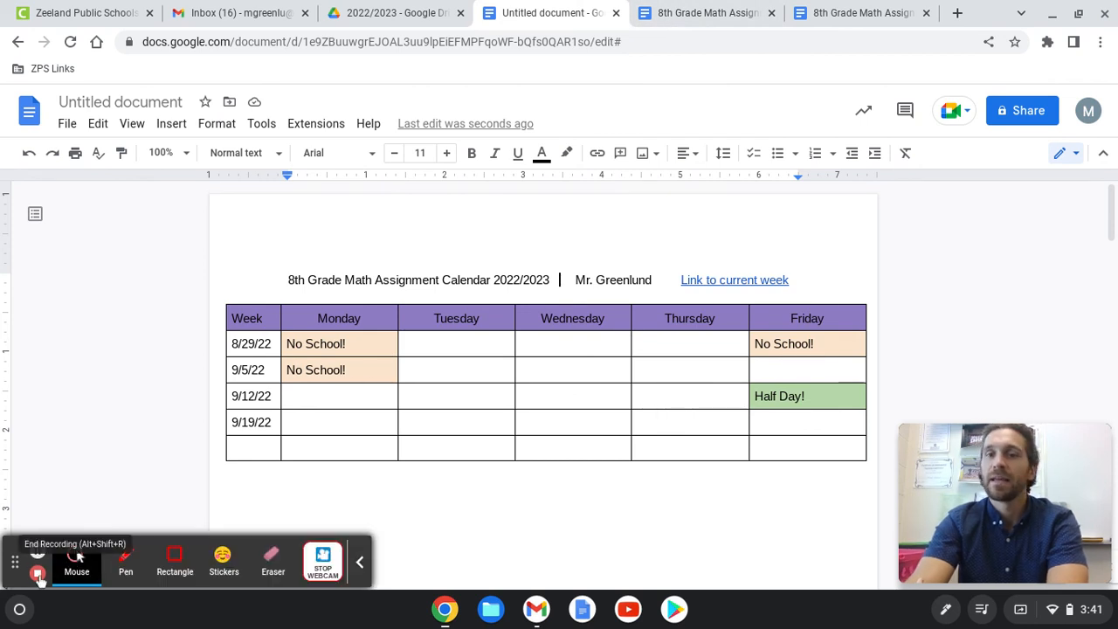